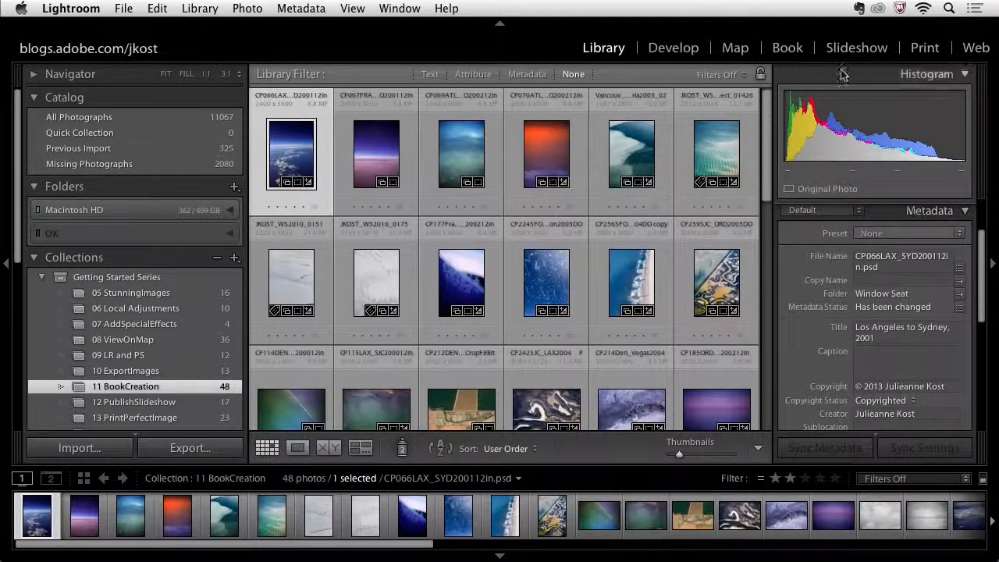
# - Switch to the Book module and clear all pages from the autofilled book
pyautogui.click(793, 53)
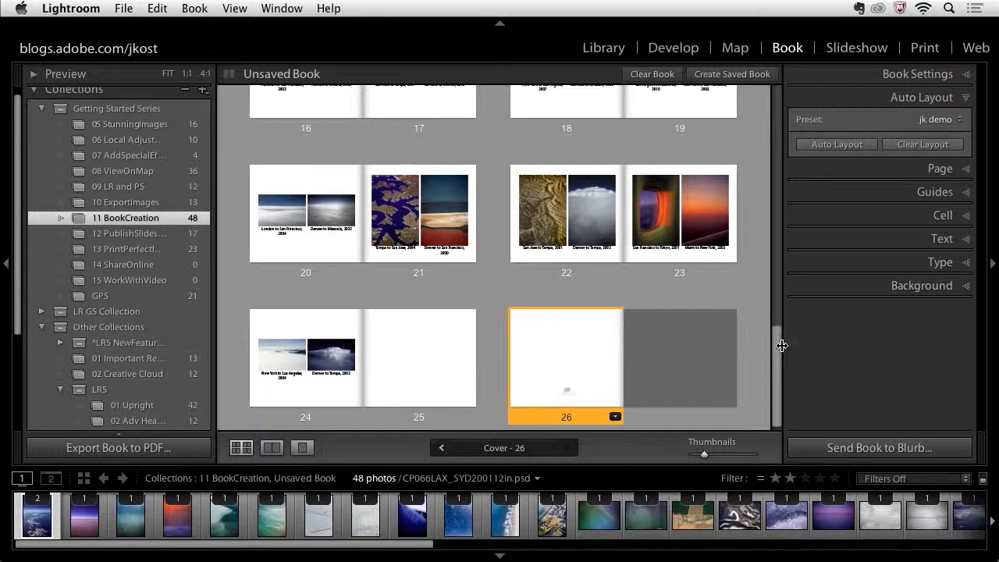
pyautogui.moveTo(780, 354); pyautogui.dragTo(791, 98)
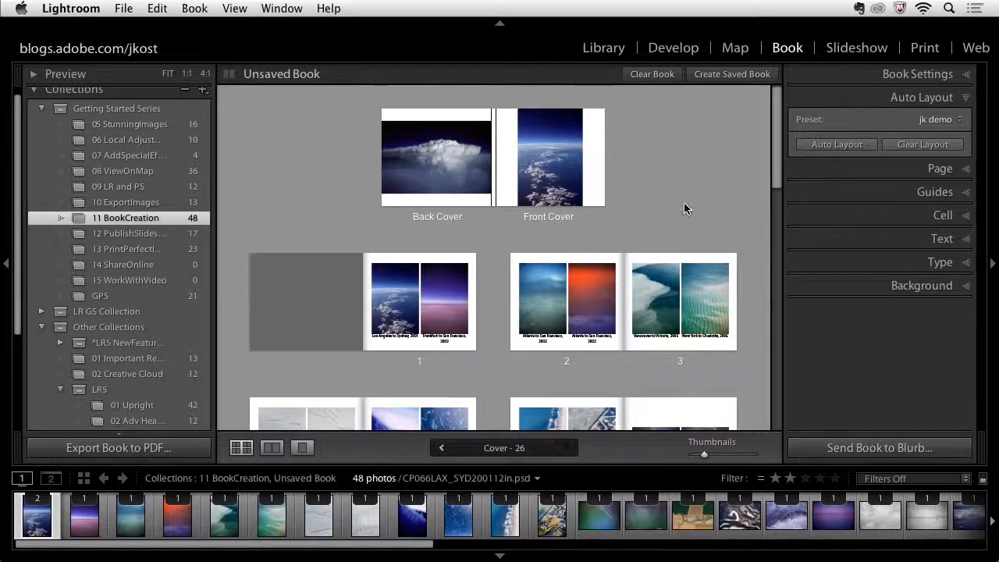
pyautogui.click(666, 75)
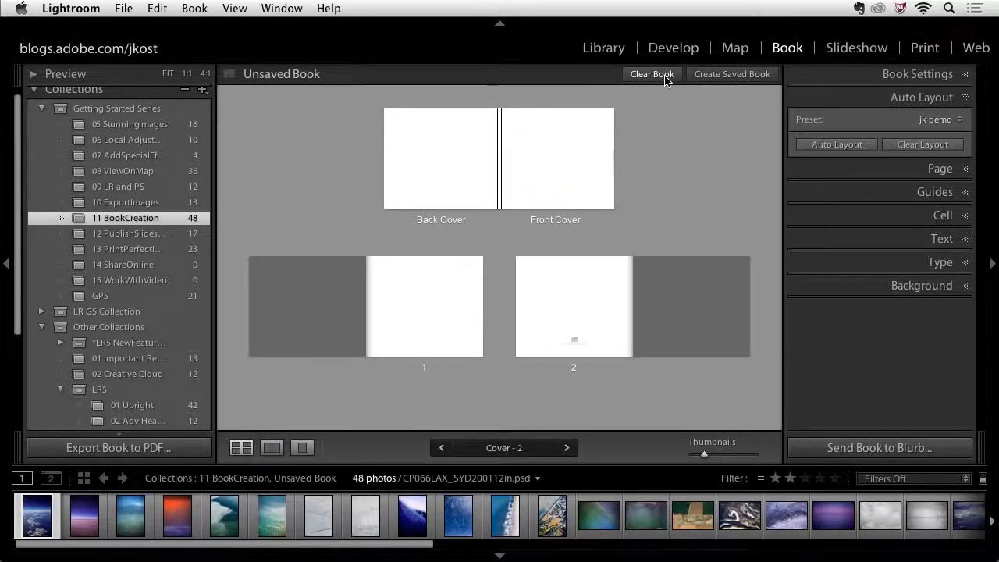
# - Open the Book Settings panel and review the book type, size and cover options
pyautogui.click(851, 75)
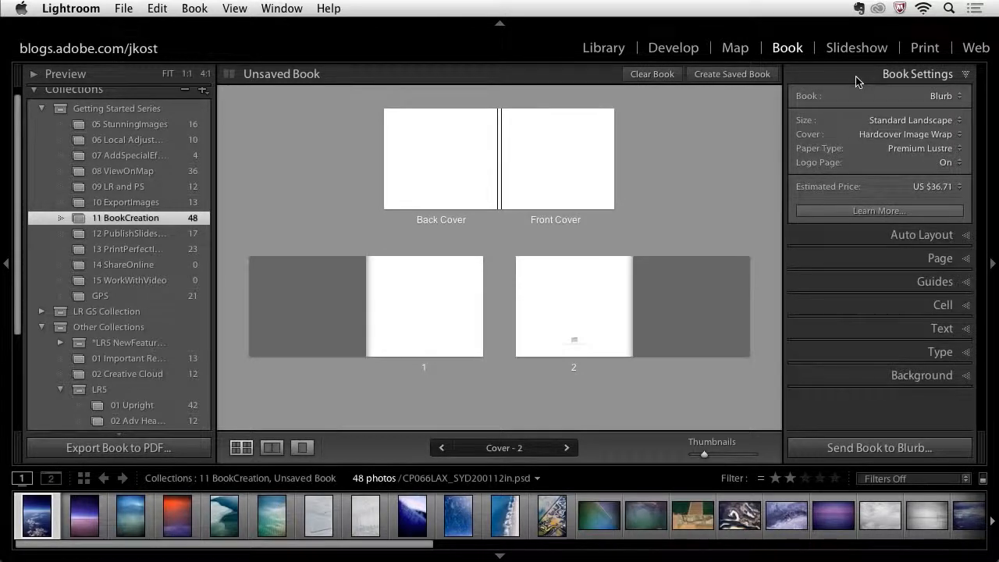
pyautogui.click(943, 96)
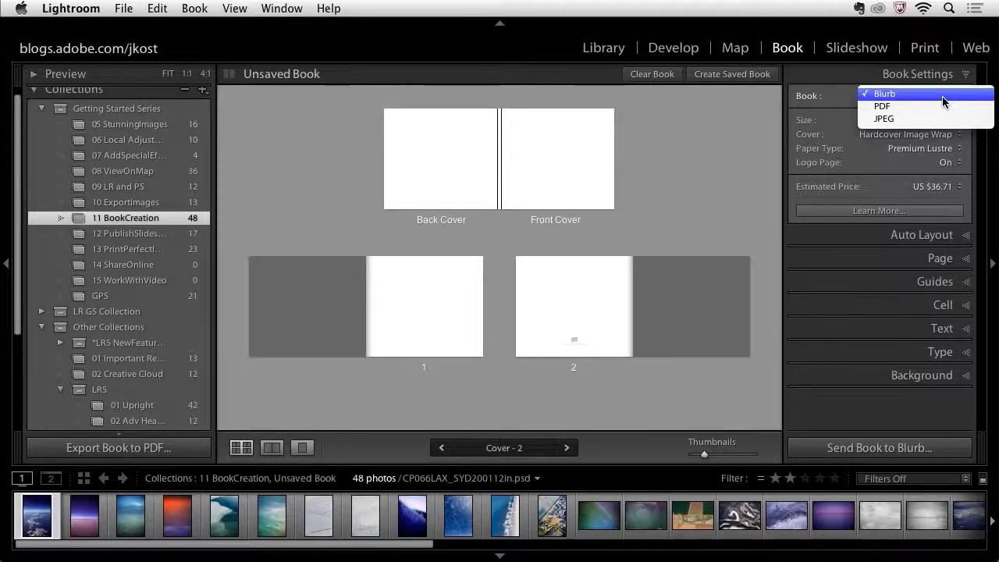
pyautogui.click(944, 101)
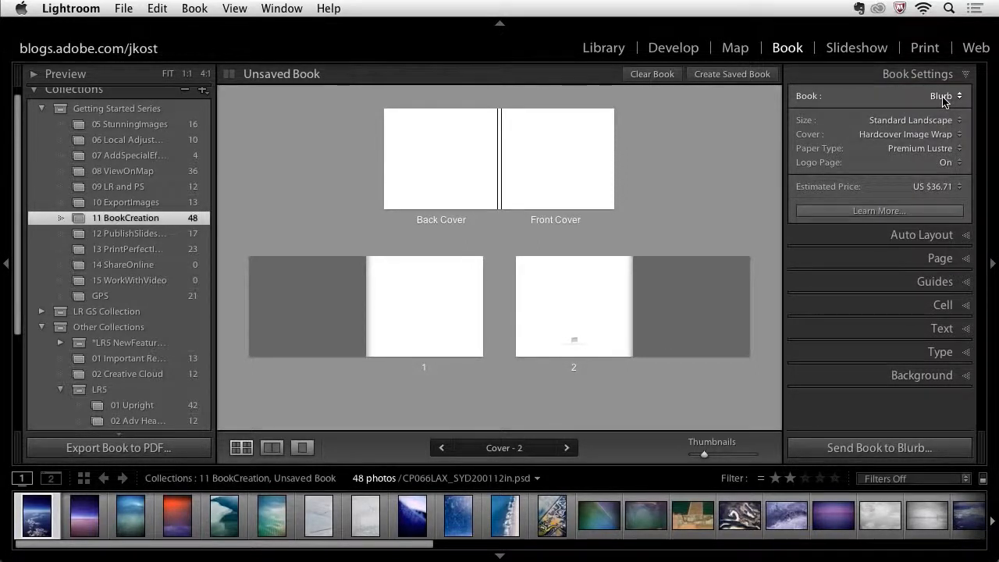
pyautogui.click(949, 121)
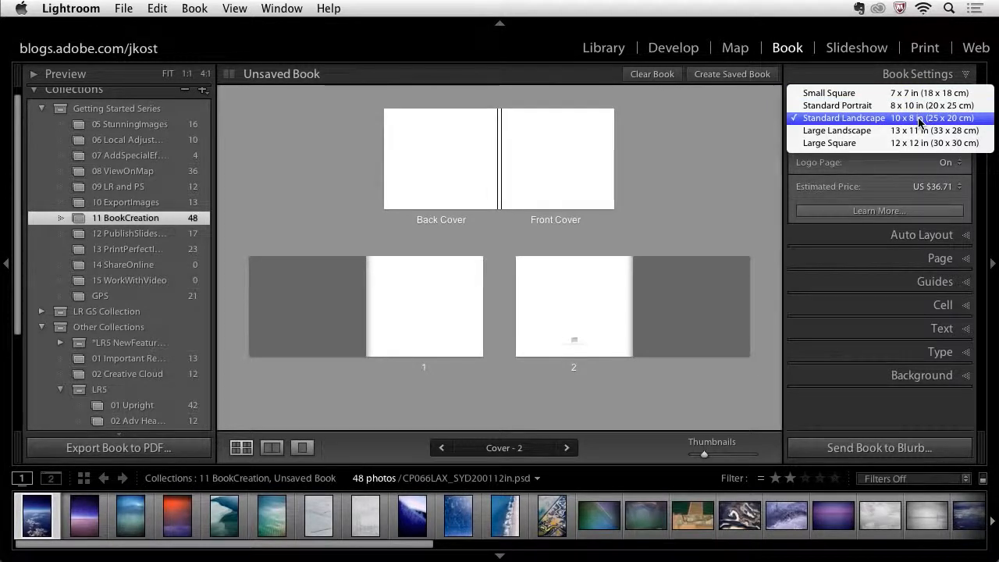
pyautogui.click(920, 118)
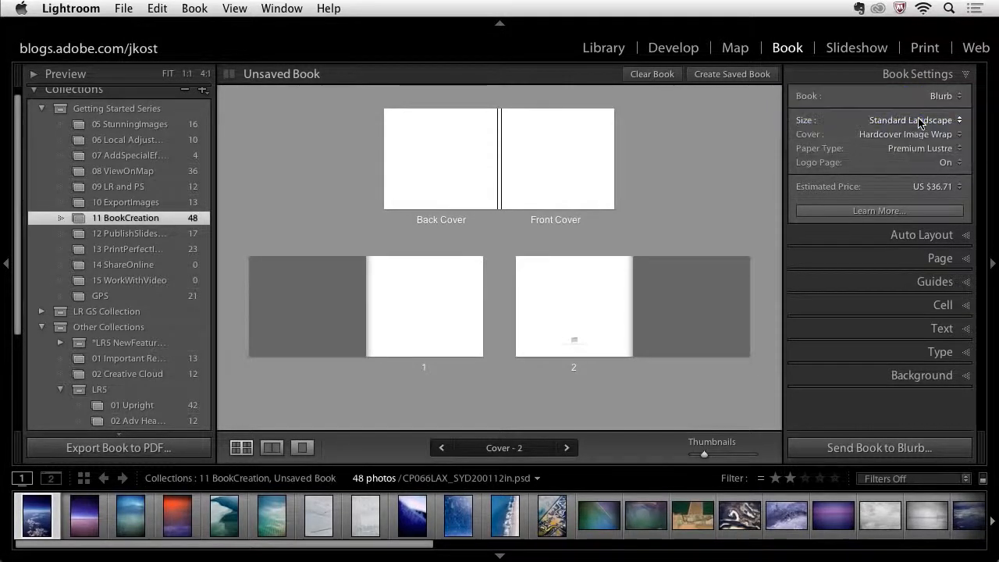
pyautogui.click(919, 134)
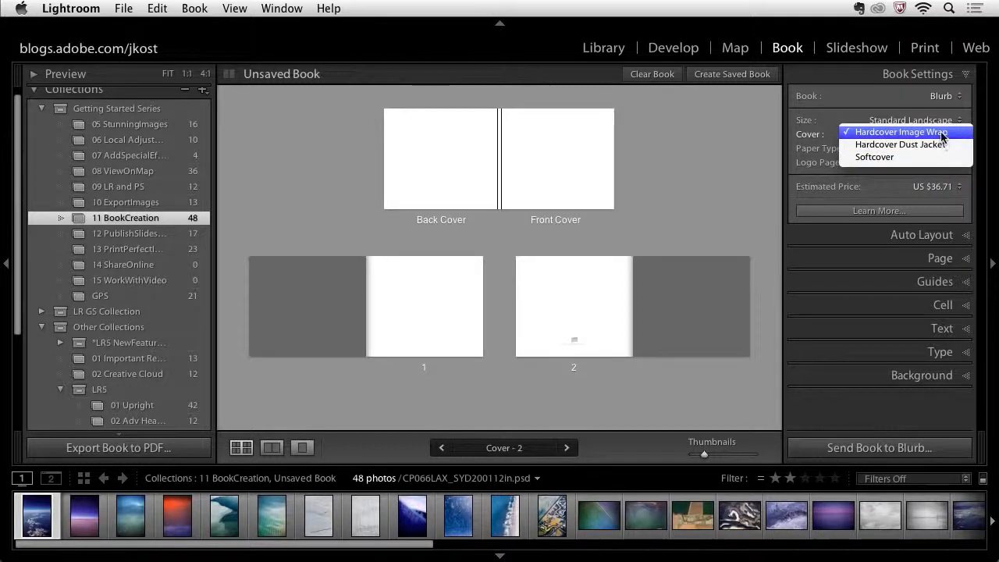
pyautogui.click(940, 134)
# - Set the book's paper type to ProLine Pearl Photo
pyautogui.click(930, 148)
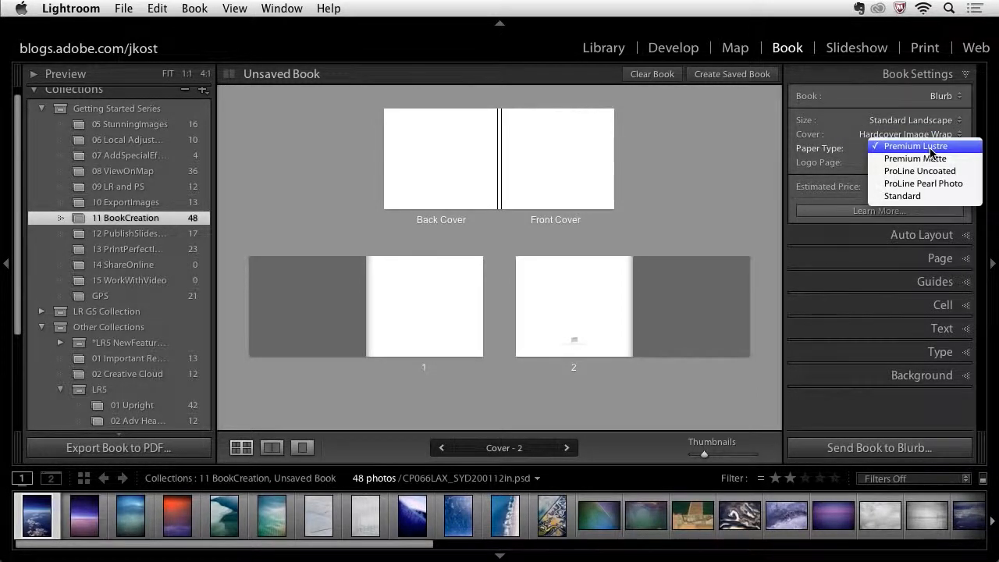
pyautogui.click(970, 185)
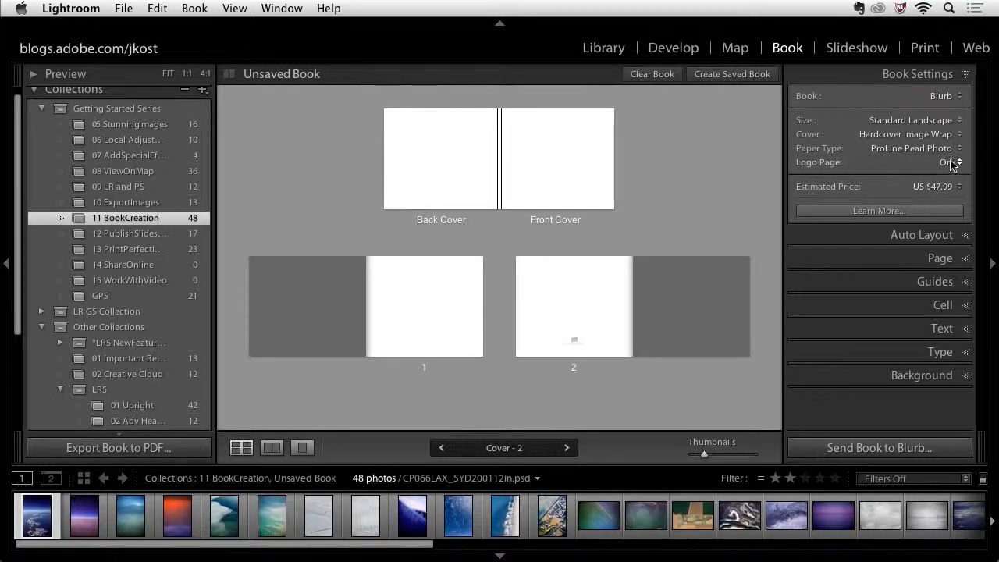
# - Set the logo page to None and then back to On
pyautogui.click(951, 163)
pyautogui.click(948, 172)
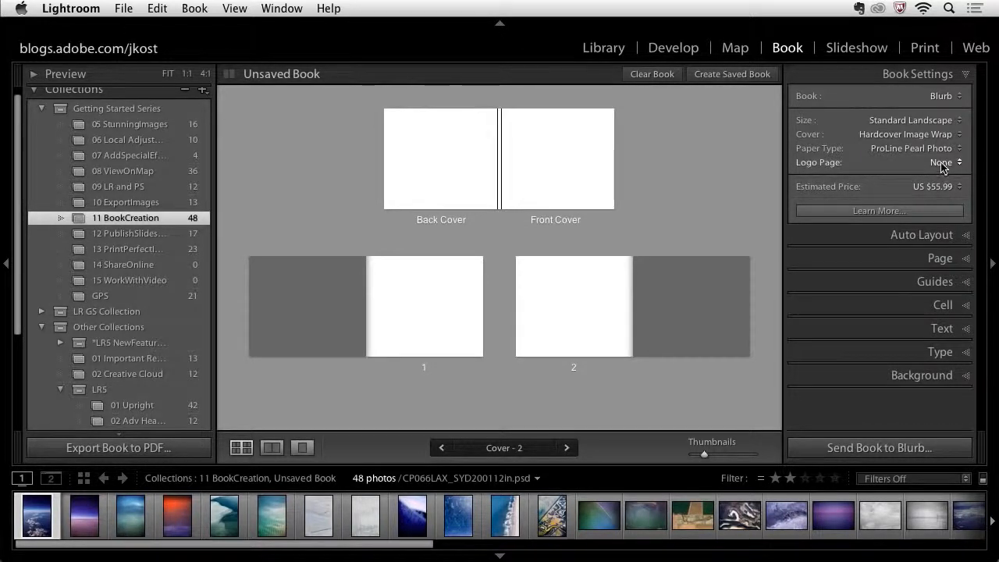
pyautogui.click(947, 162)
pyautogui.click(893, 147)
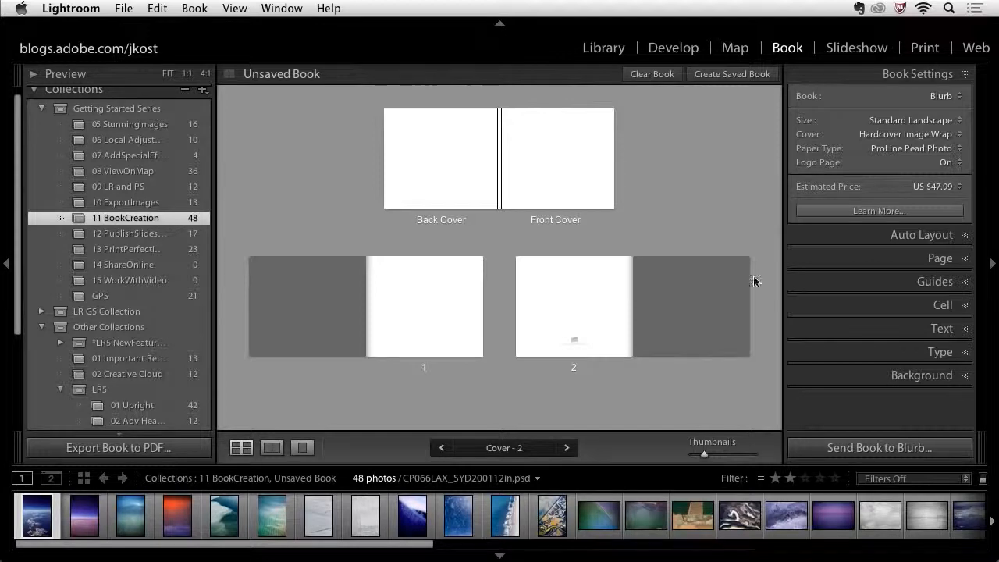
# - Open Book Preferences, turn off starting new books by autofilling, and close the preferences
pyautogui.click(861, 236)
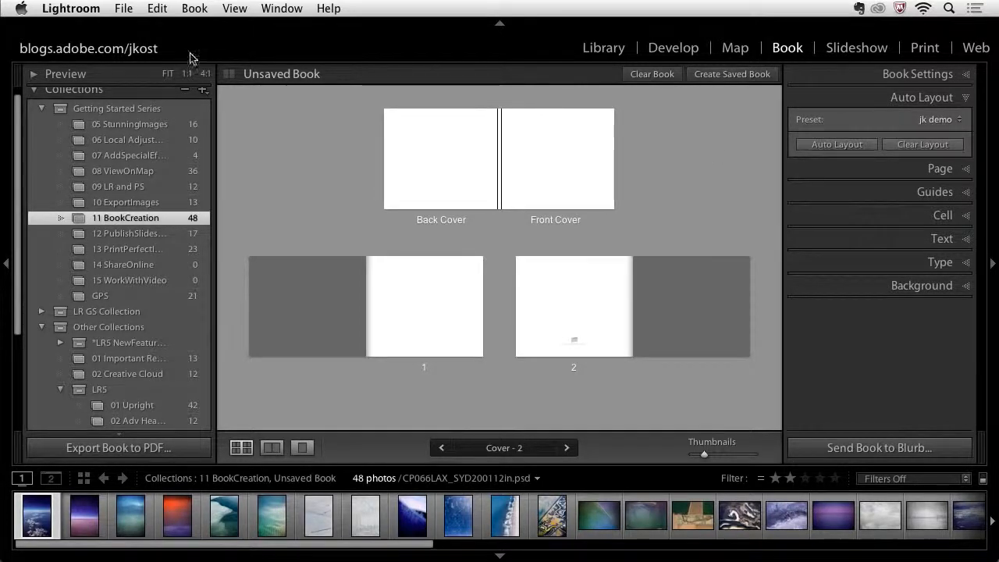
pyautogui.click(195, 10)
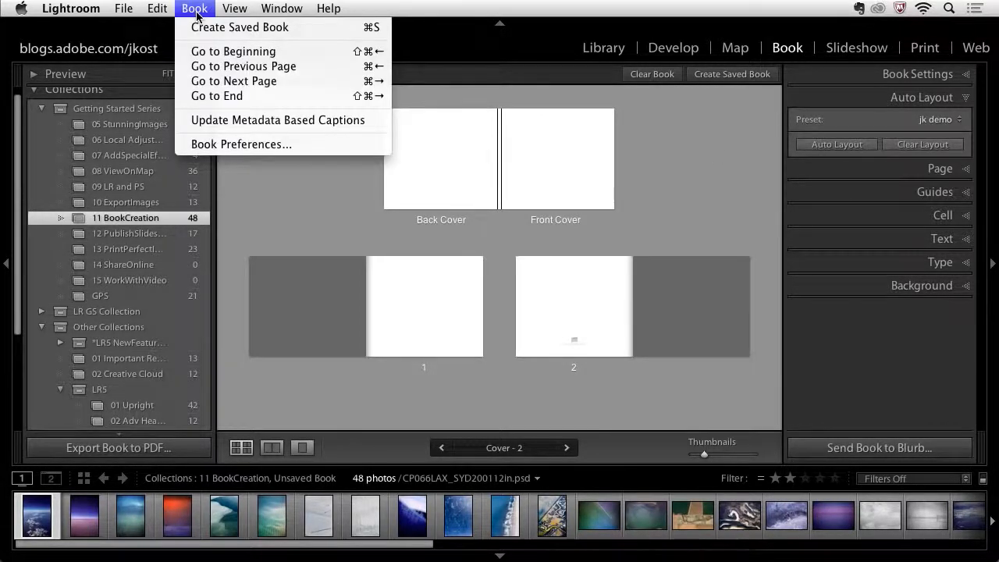
pyautogui.click(216, 147)
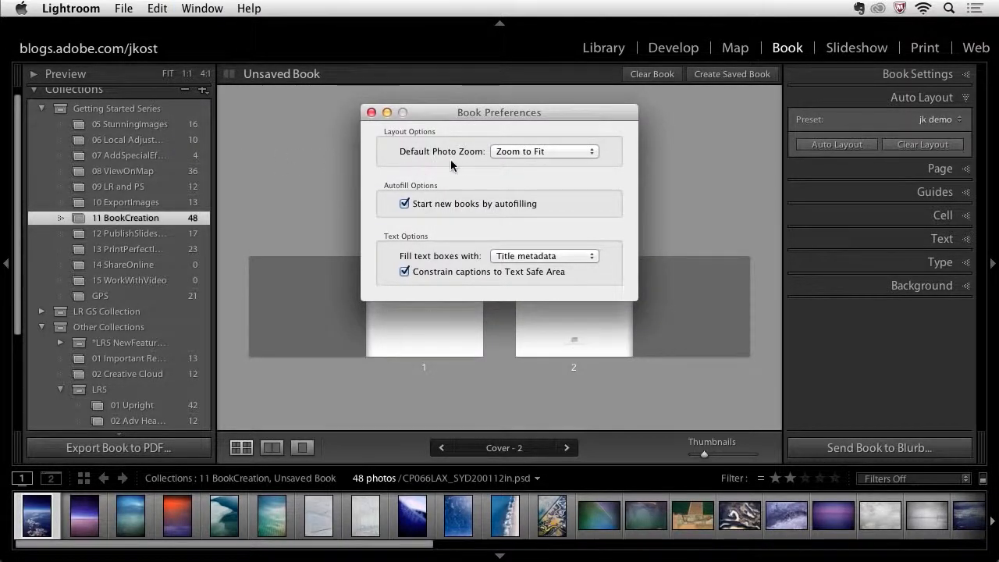
pyautogui.click(564, 153)
pyautogui.click(478, 203)
pyautogui.click(516, 261)
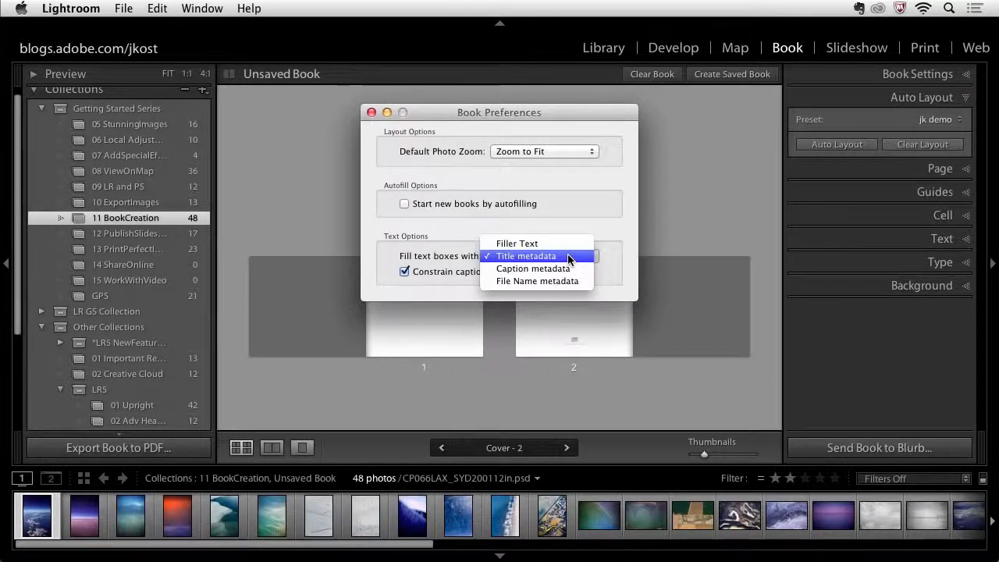
pyautogui.click(566, 257)
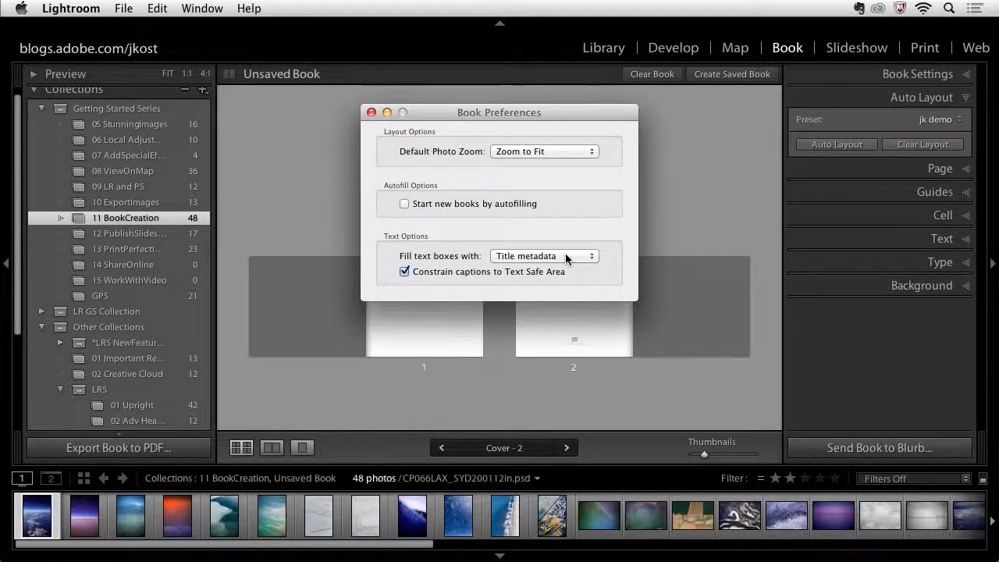
pyautogui.click(372, 114)
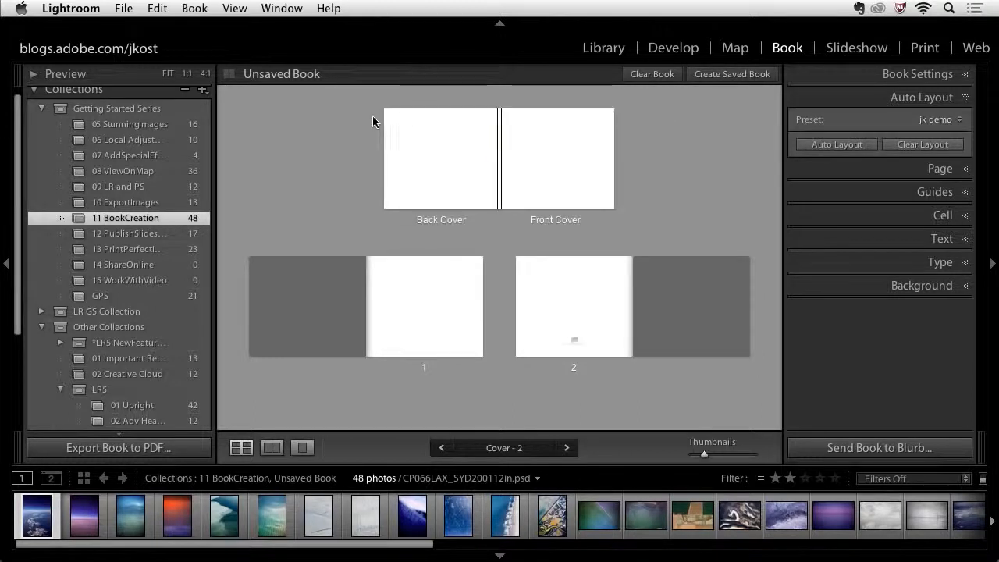
# - Open the Auto Layout Preset Editor and browse the right-page 3 Photos and 2 Photos layouts
pyautogui.click(933, 121)
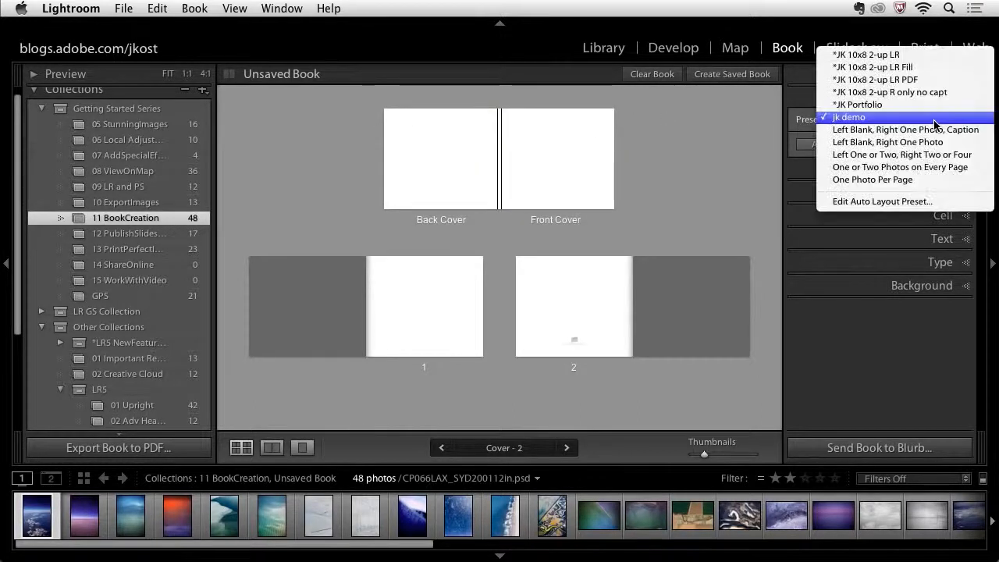
pyautogui.click(942, 203)
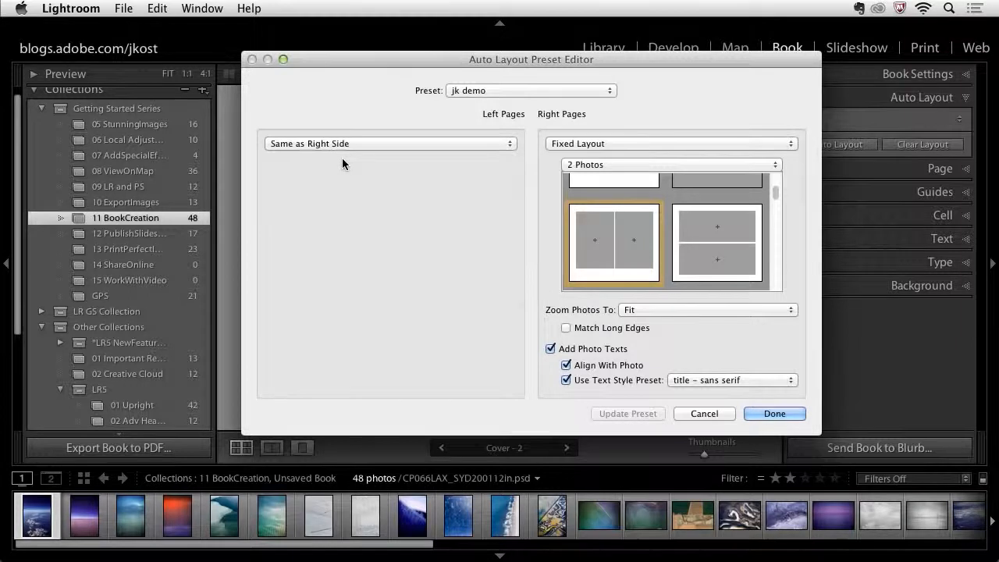
pyautogui.click(600, 164)
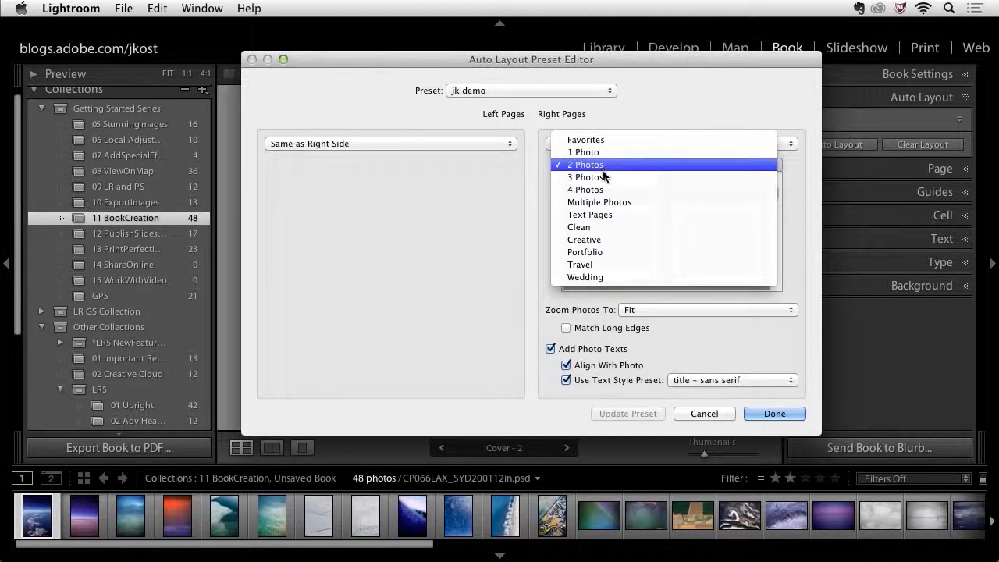
pyautogui.click(603, 178)
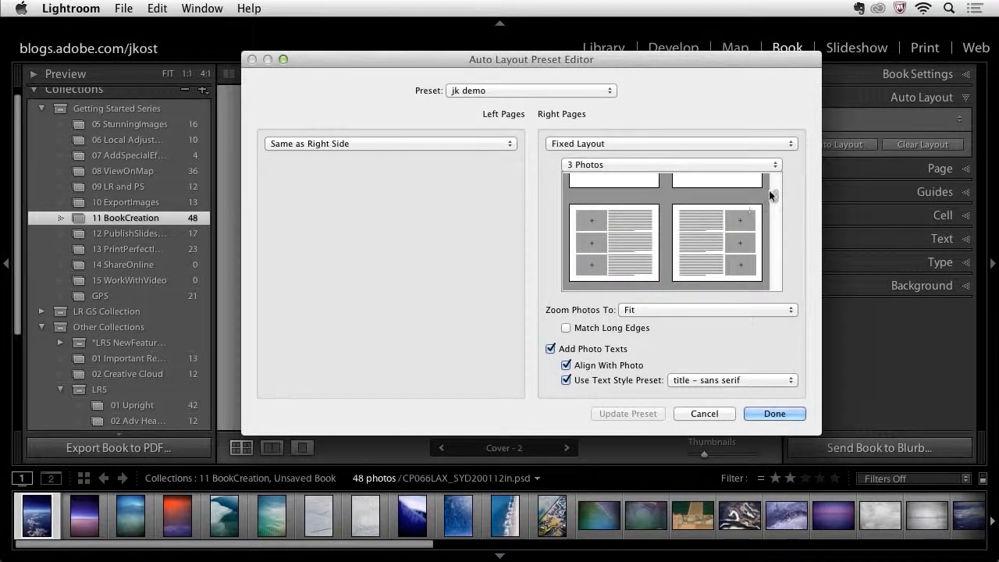
pyautogui.moveTo(775, 195); pyautogui.dragTo(780, 262)
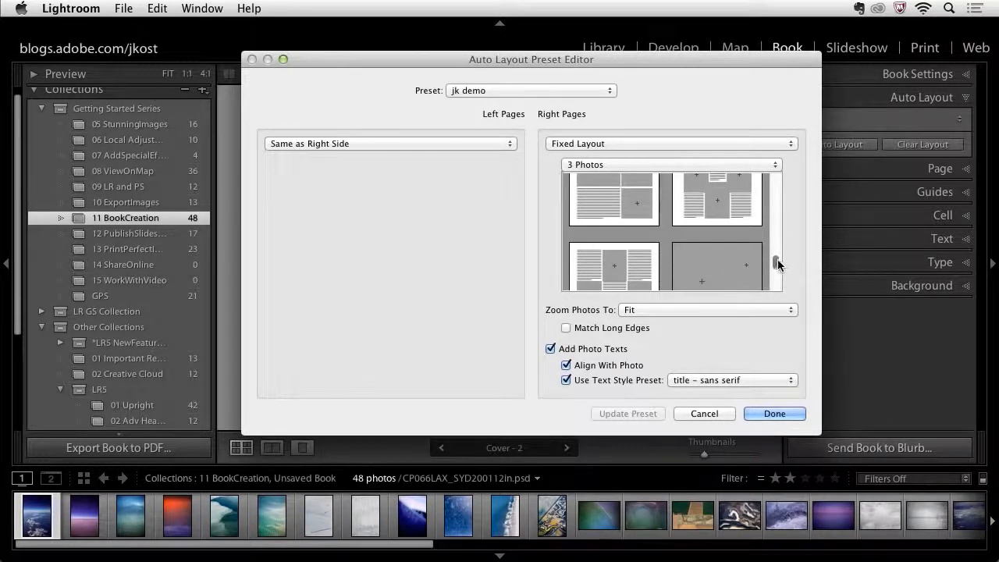
pyautogui.click(664, 165)
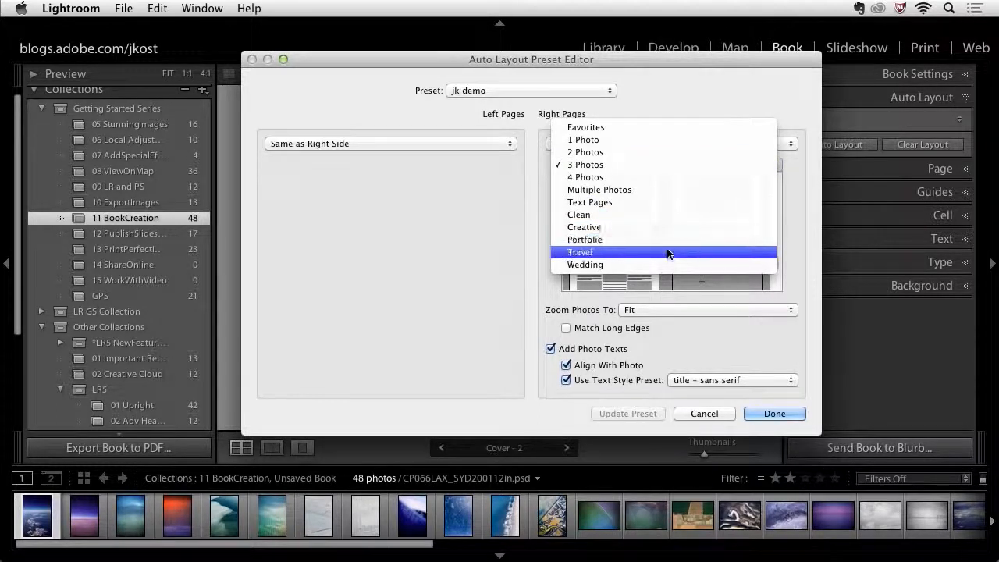
pyautogui.click(663, 152)
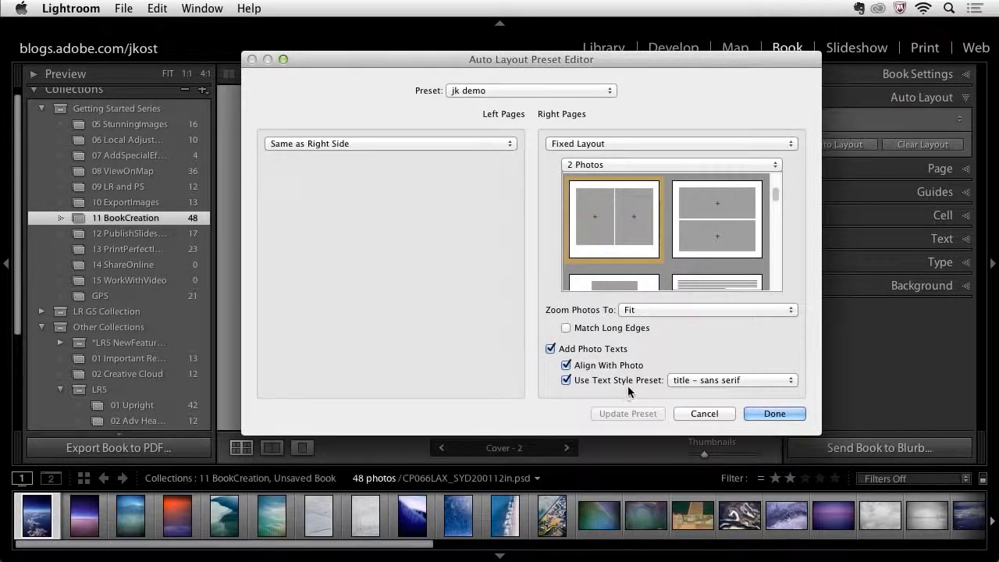
# - Save the current auto layout settings as a new preset named test and close the editor
pyautogui.click(732, 380)
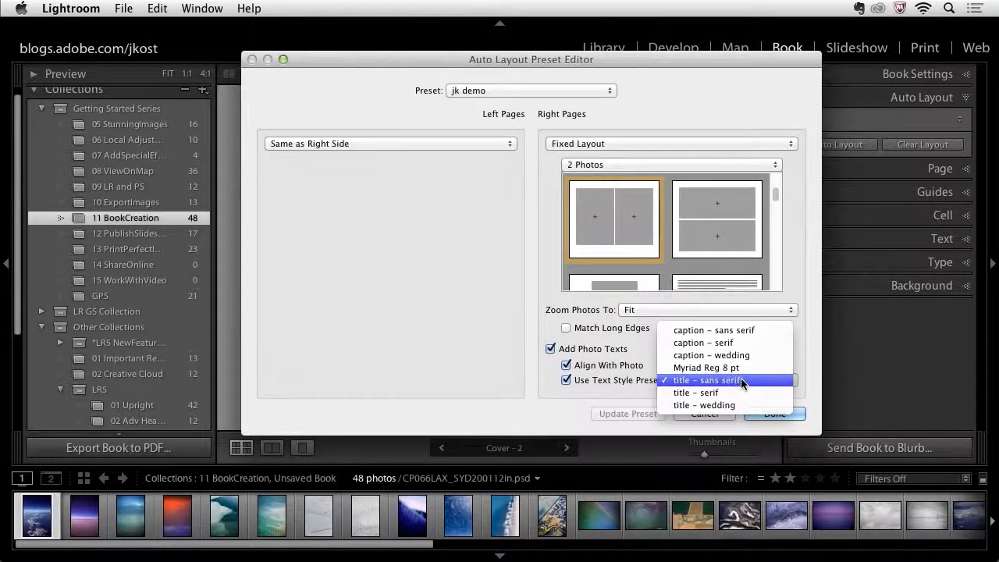
pyautogui.click(740, 379)
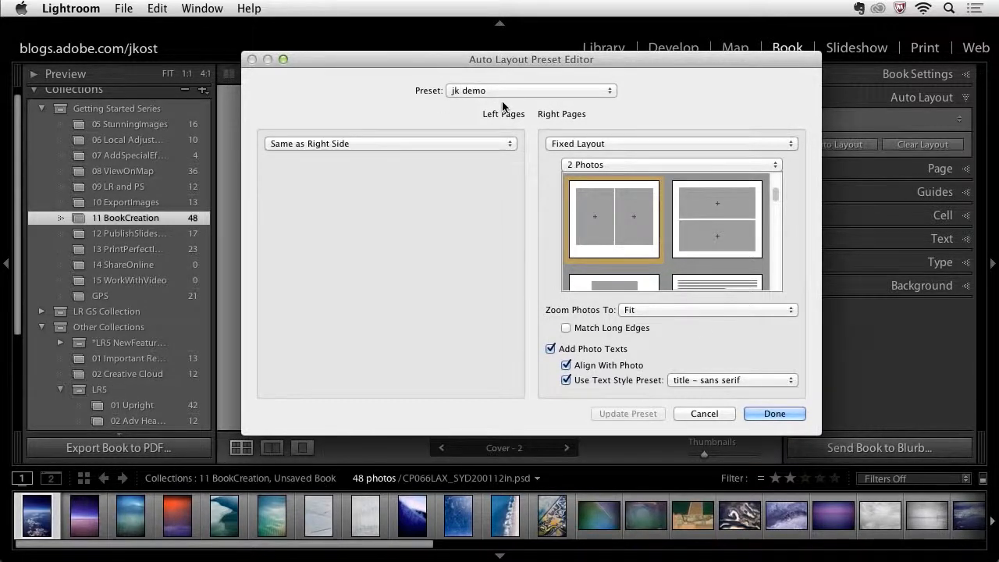
pyautogui.click(536, 92)
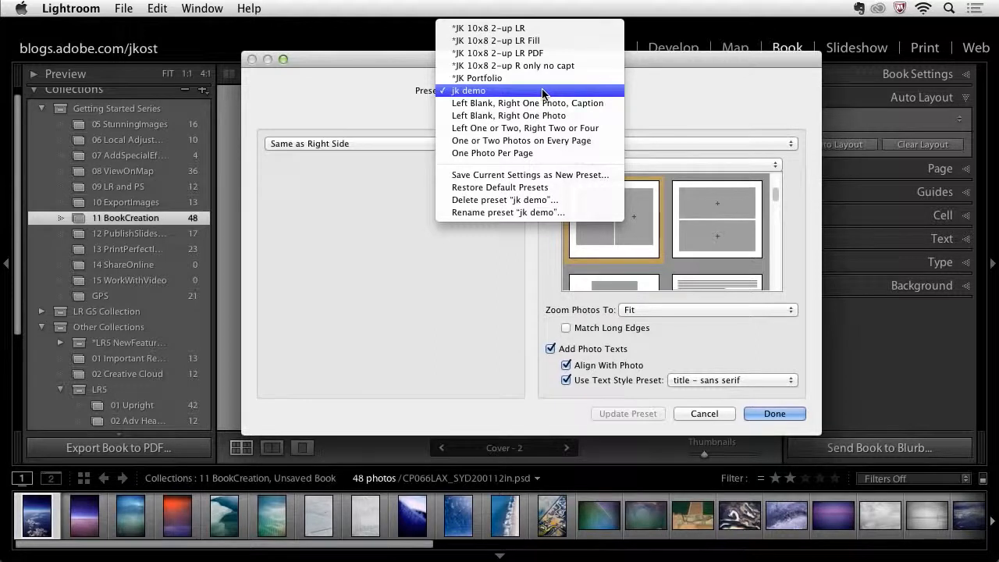
pyautogui.click(546, 176)
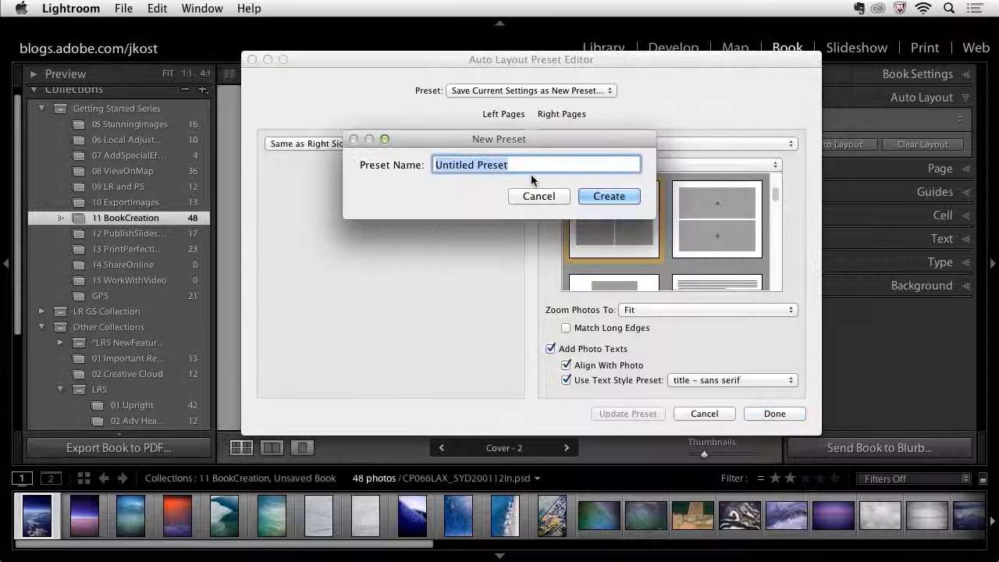
pyautogui.write('test')
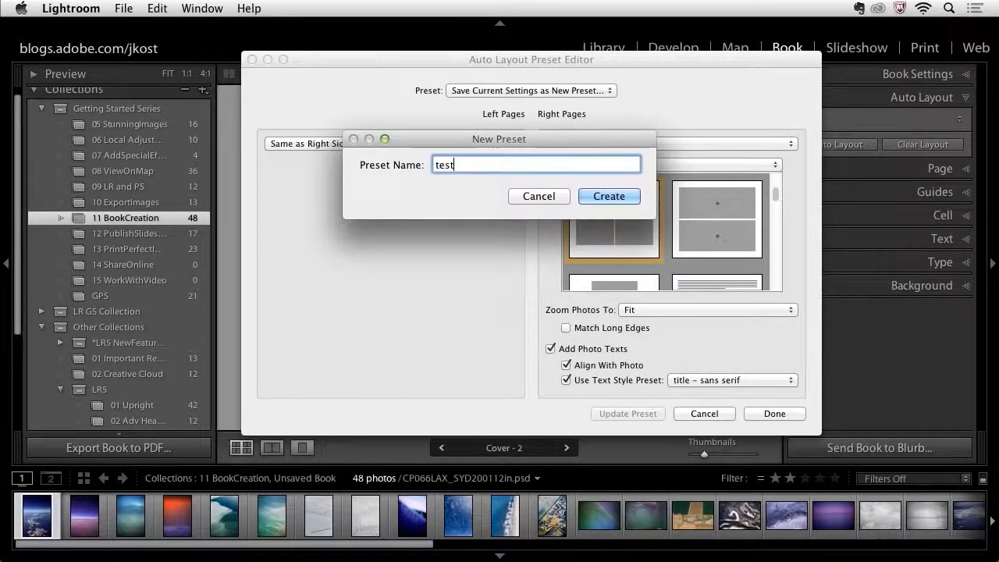
pyautogui.click(624, 196)
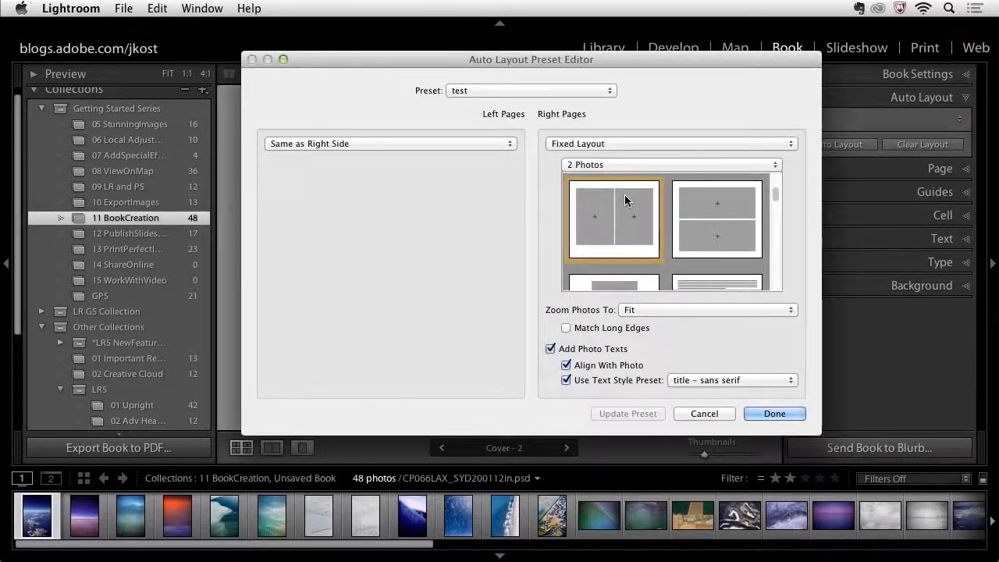
pyautogui.click(772, 414)
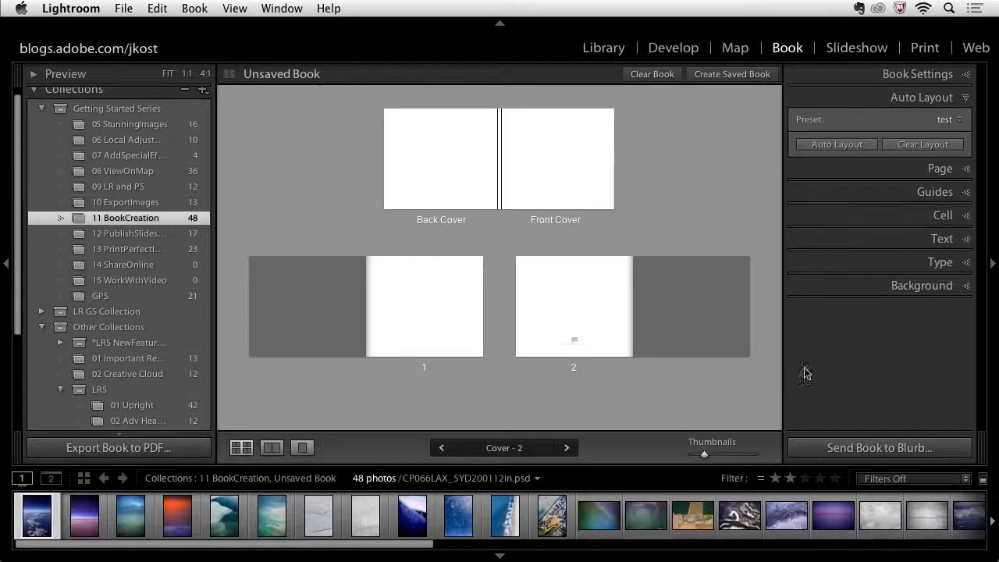
# - Choose the test auto layout preset and auto-lay out the book with it
pyautogui.click(936, 119)
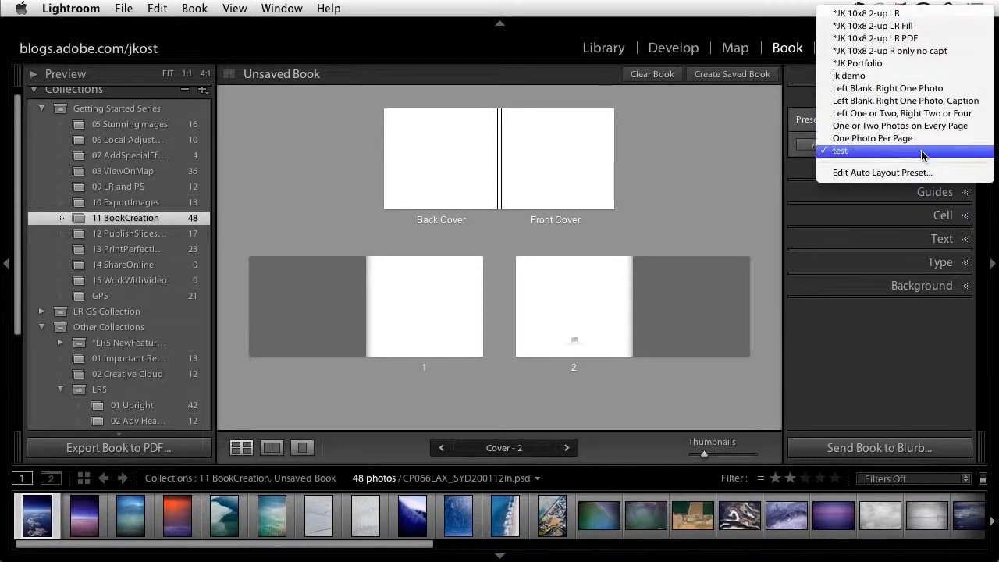
pyautogui.click(920, 150)
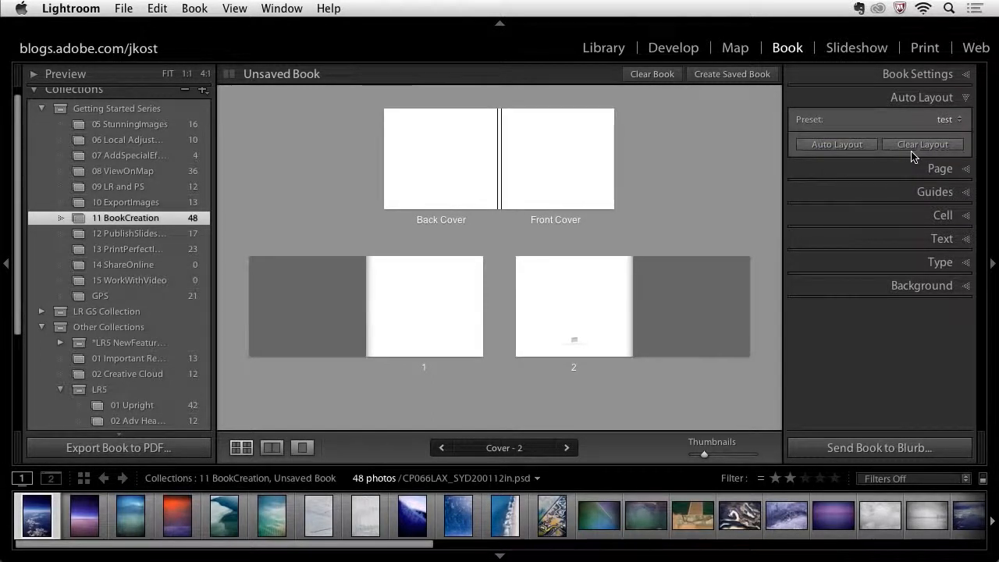
pyautogui.click(858, 149)
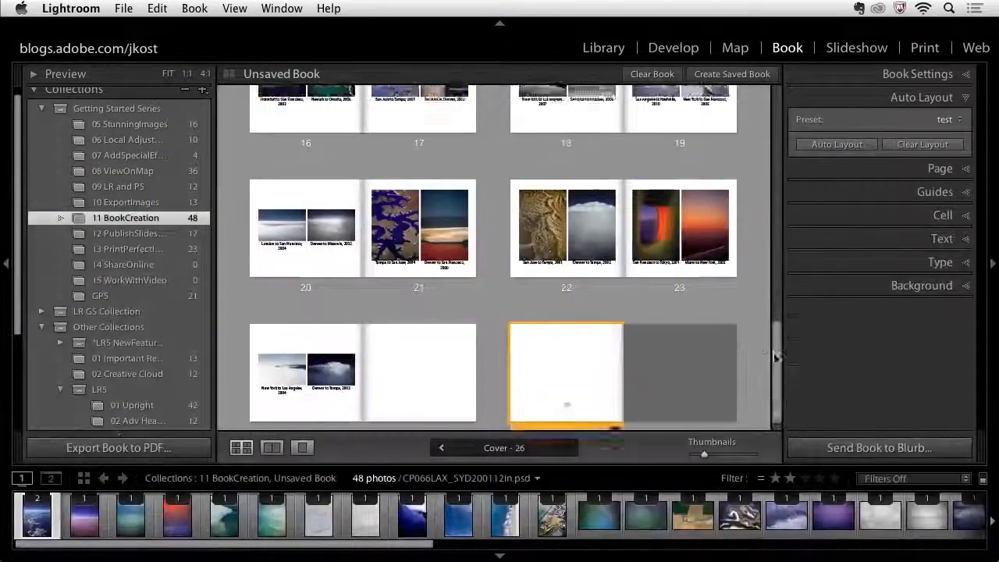
# - Switch page 2 between multi-page, spread and single-page views to compare them
pyautogui.moveTo(775, 356); pyautogui.dragTo(755, 115)
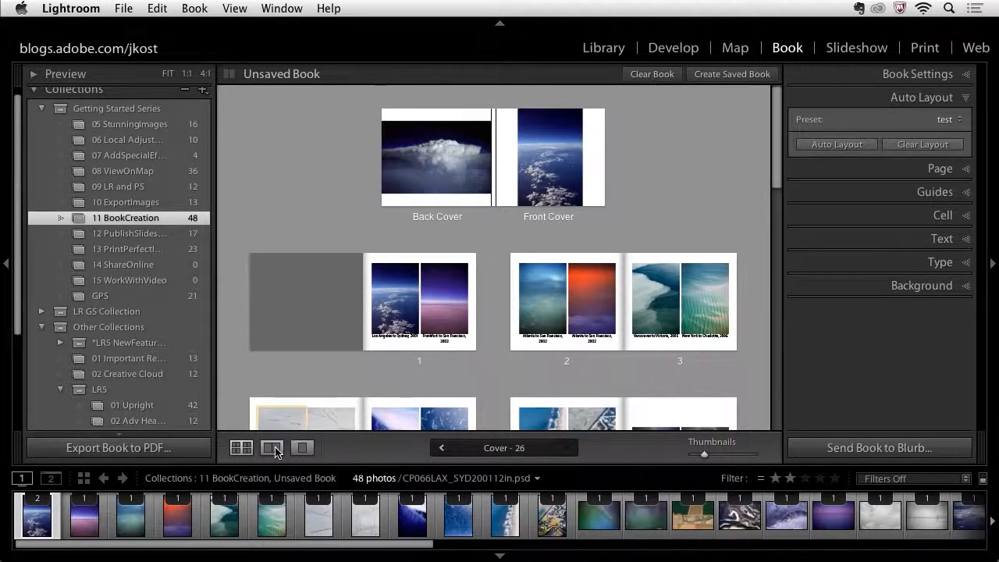
pyautogui.click(583, 362)
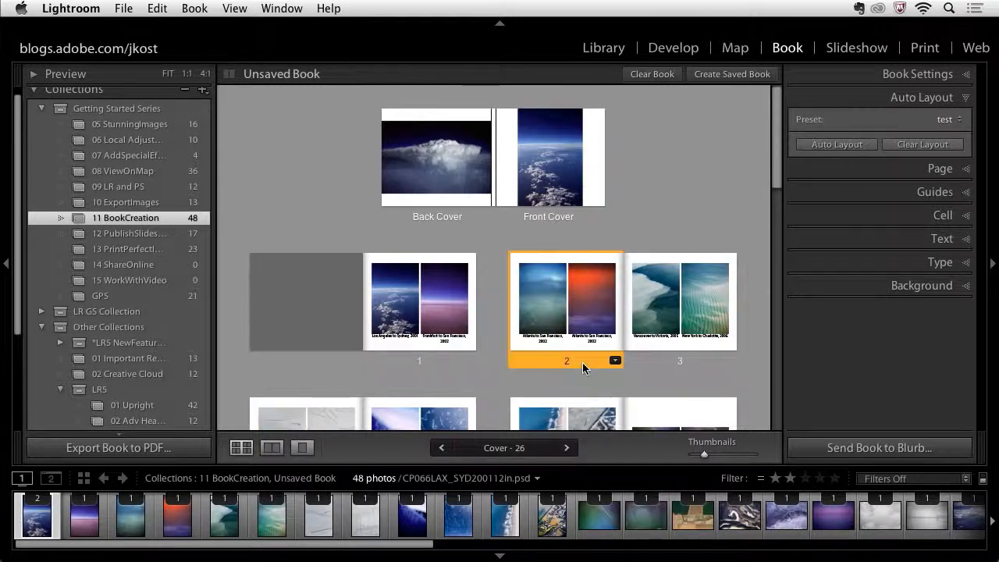
pyautogui.click(271, 447)
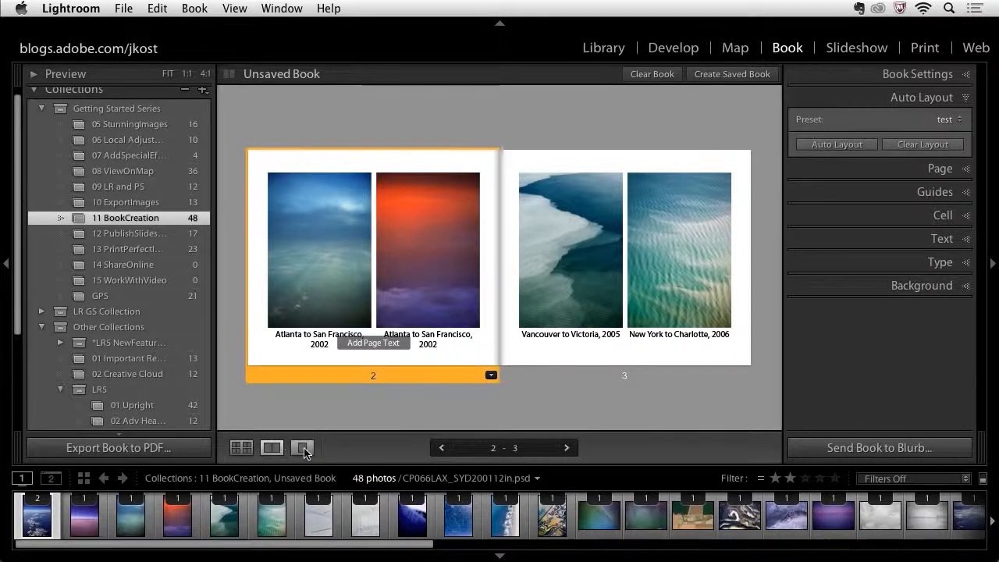
pyautogui.click(303, 448)
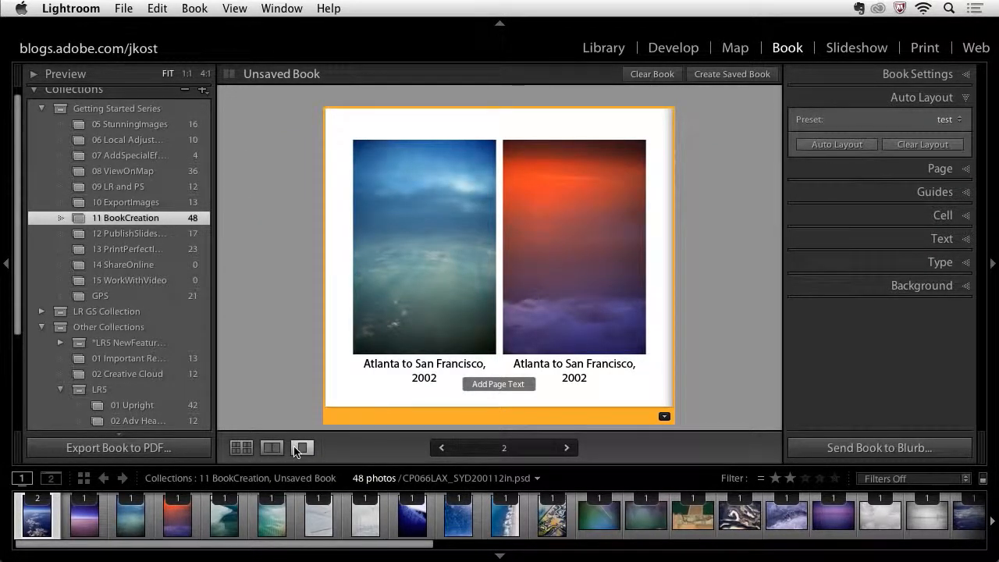
pyautogui.press('super+e')
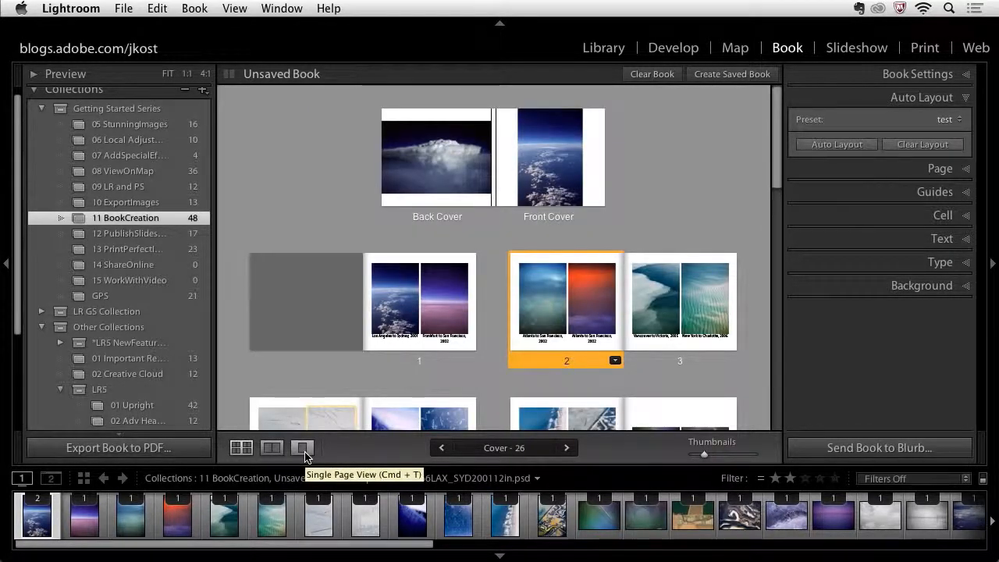
pyautogui.press('super+r')
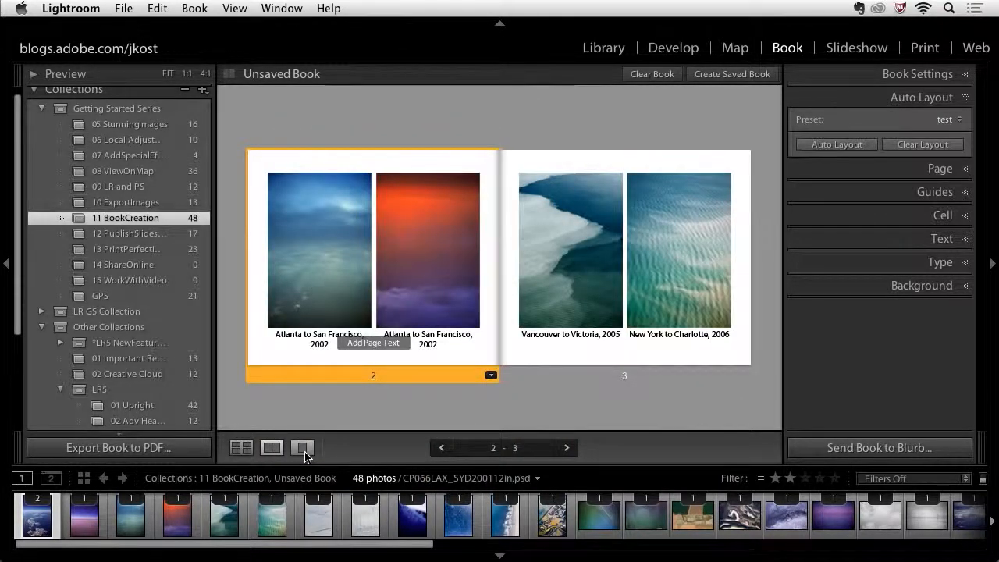
pyautogui.press('super+t')
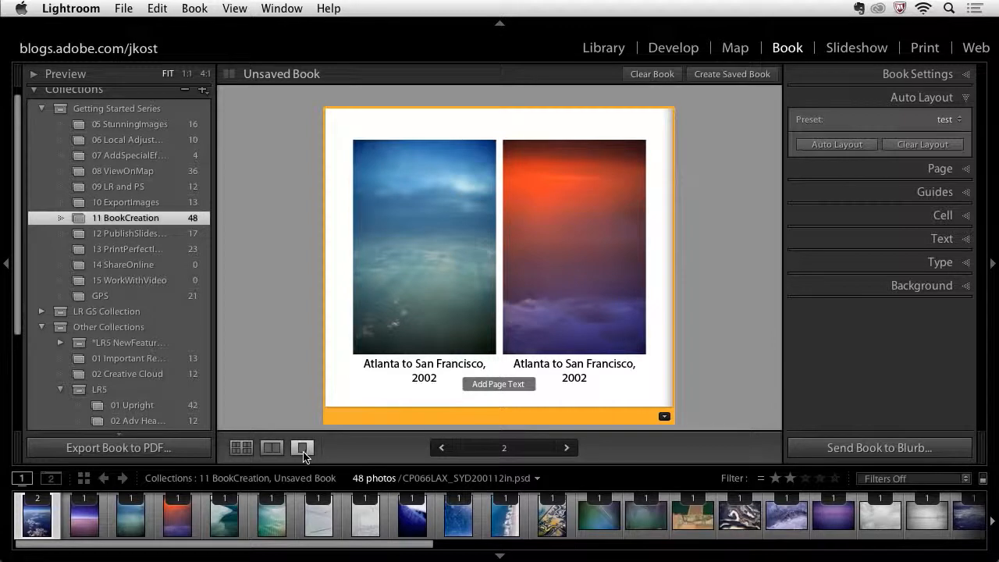
pyautogui.press('super+e')
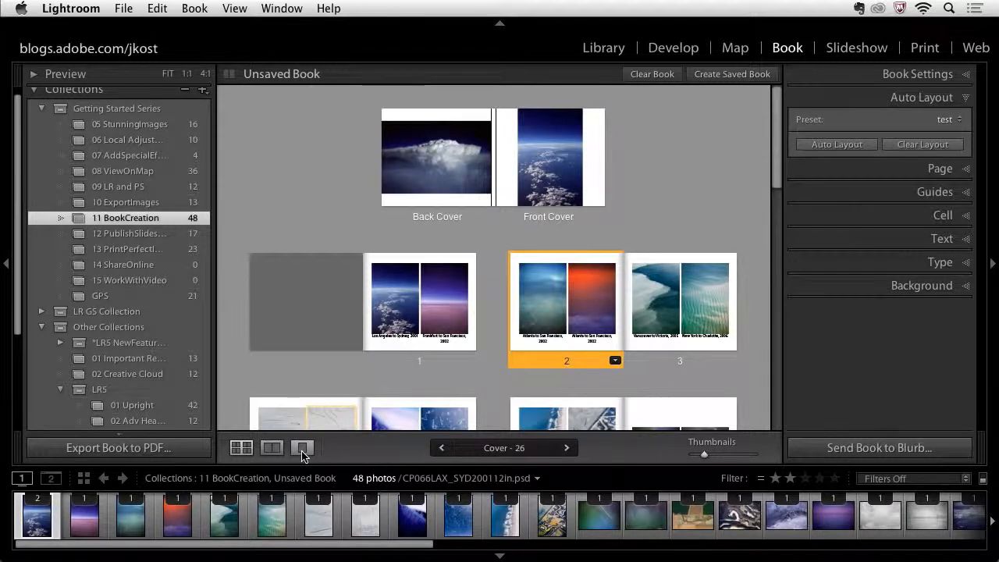
# - Resize the page thumbnails, hide the left panel, and preview page 4 on its own before returning to the grid
pyautogui.press('super+equal')
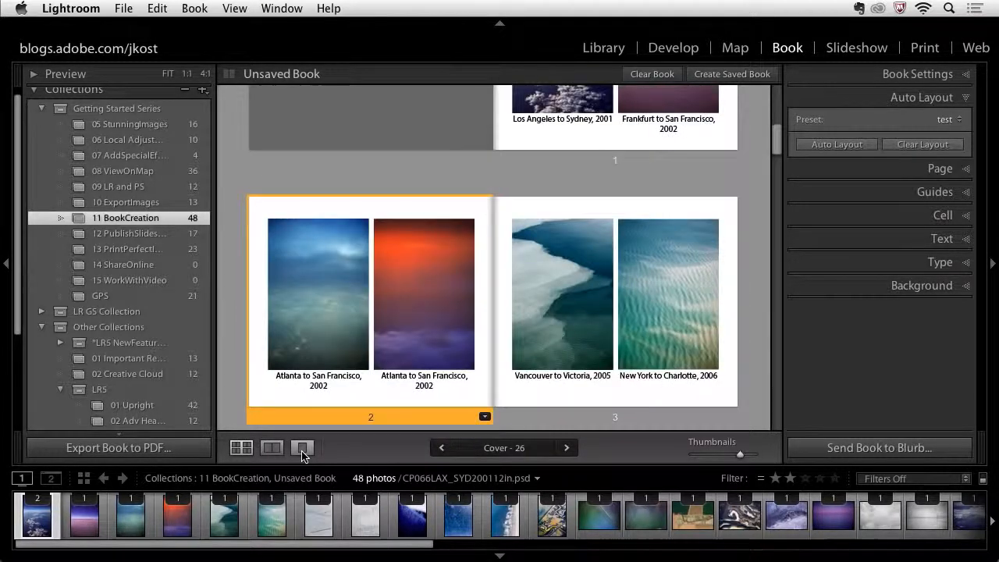
pyautogui.press('super+minus')
pyautogui.press('super+minus')
pyautogui.press('super+minus')
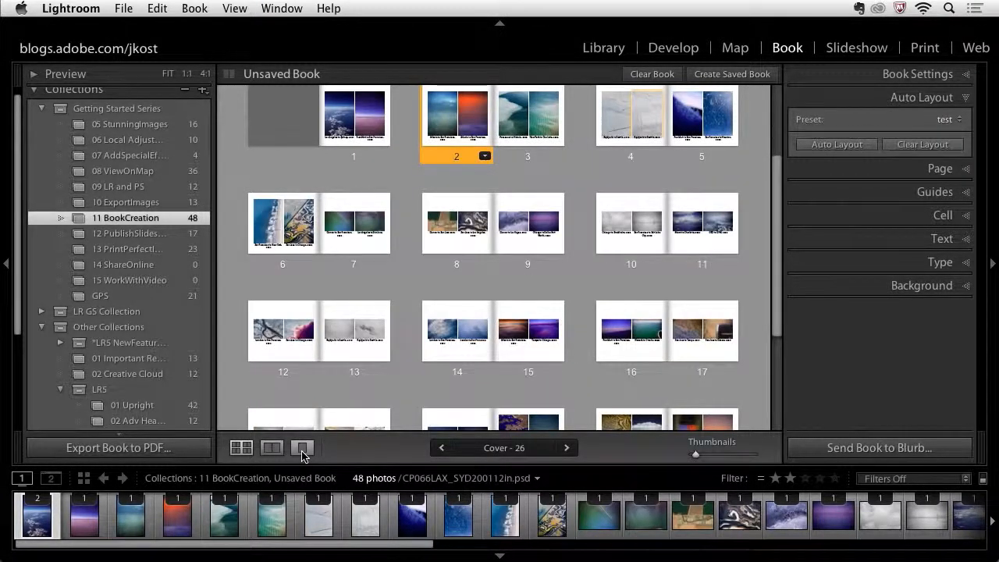
pyautogui.click(6, 267)
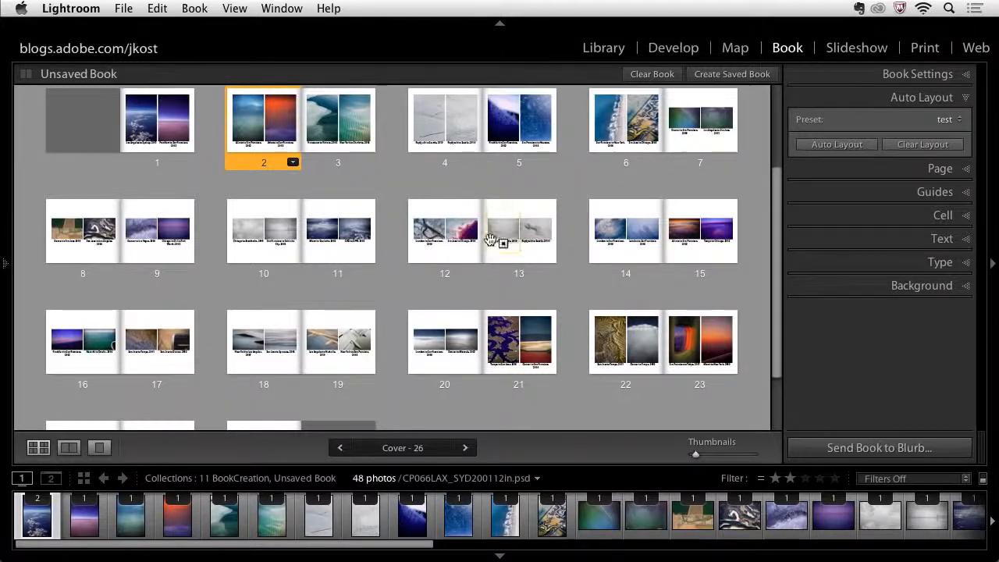
pyautogui.doubleClick(460, 164)
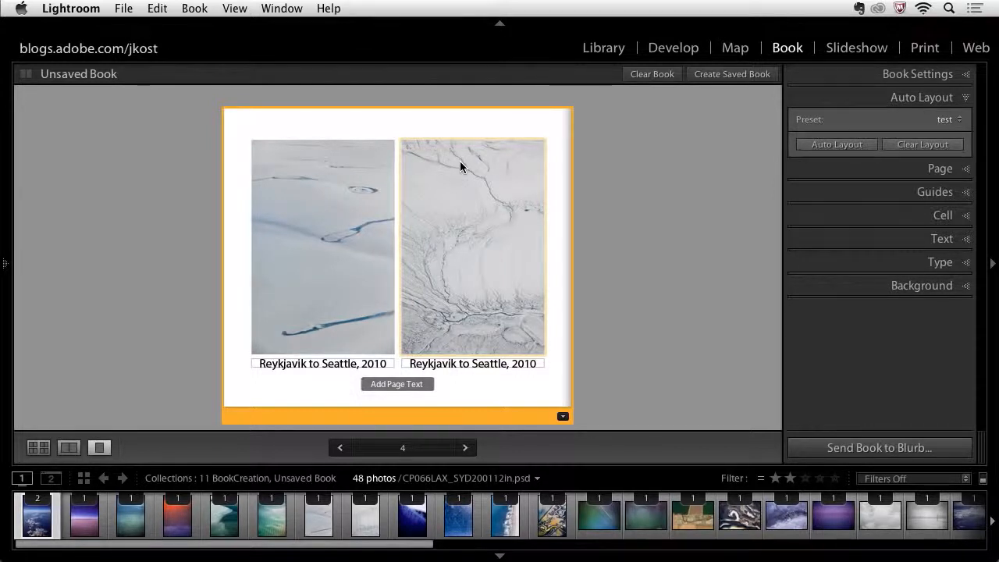
pyautogui.press('super+e')
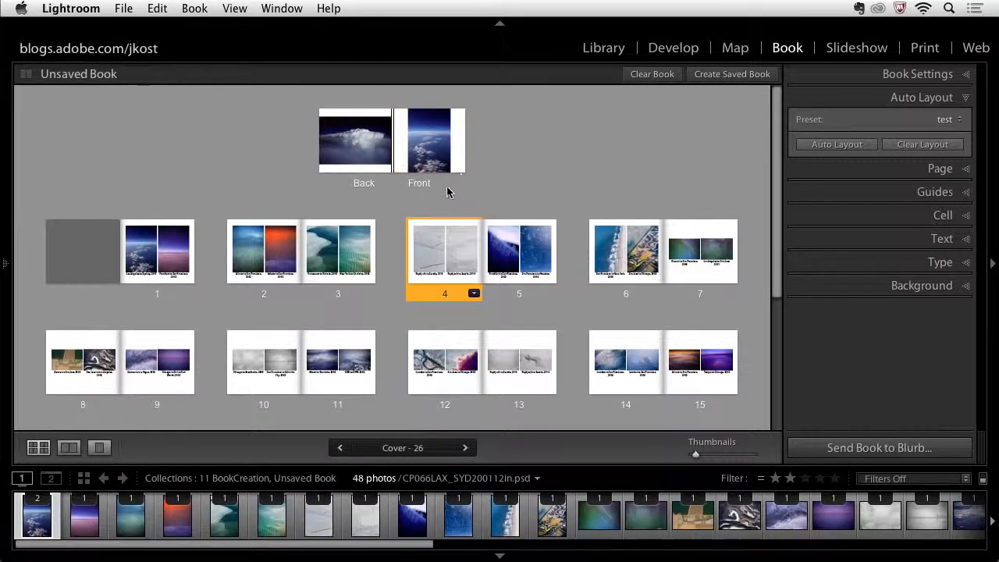
# - Open the cover and change its layout to one with a small back photo plus text box and a large front photo cell
pyautogui.doubleClick(416, 183)
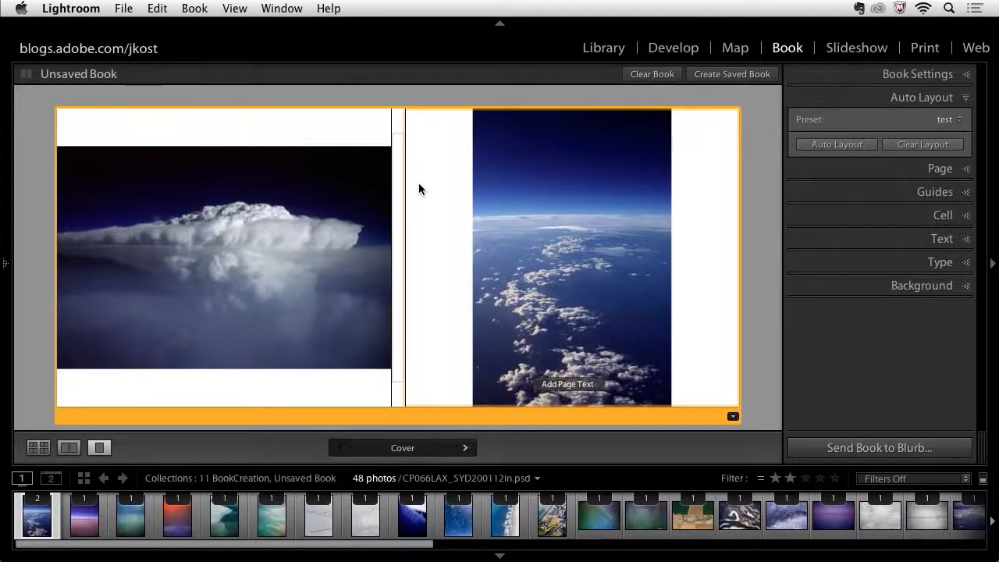
pyautogui.click(734, 418)
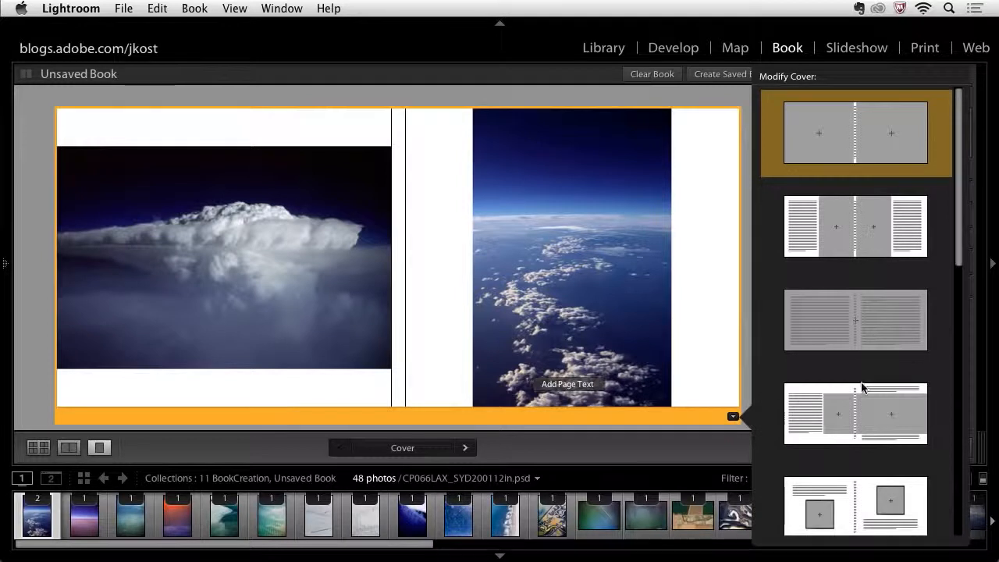
pyautogui.moveTo(961, 228); pyautogui.dragTo(958, 472)
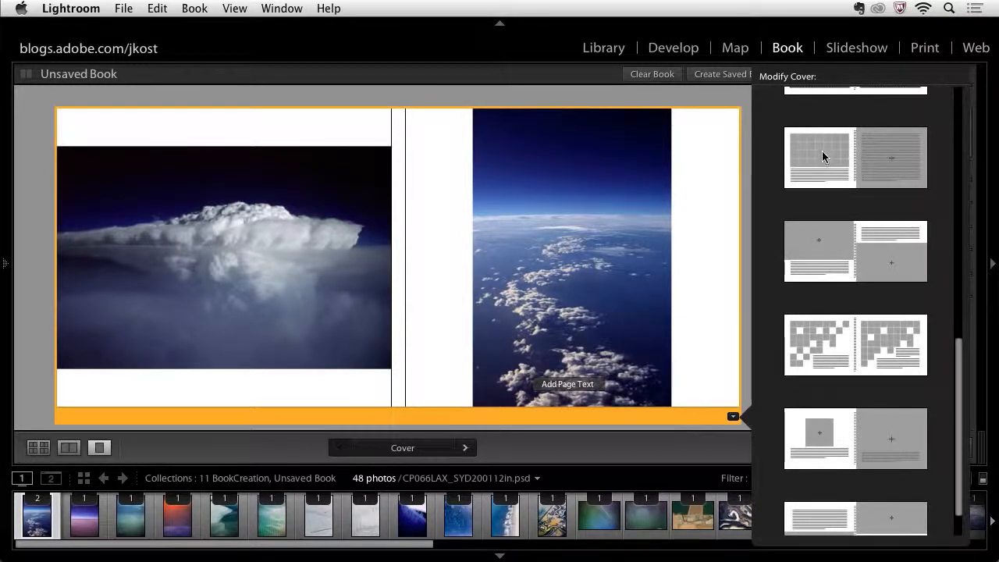
pyautogui.moveTo(959, 363); pyautogui.dragTo(958, 416)
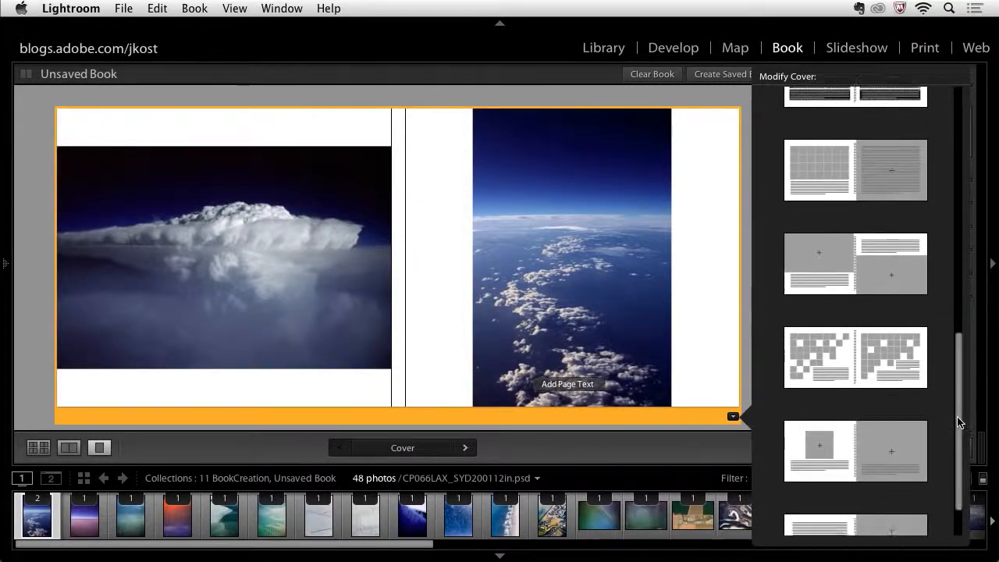
pyautogui.click(890, 190)
pyautogui.click(889, 190)
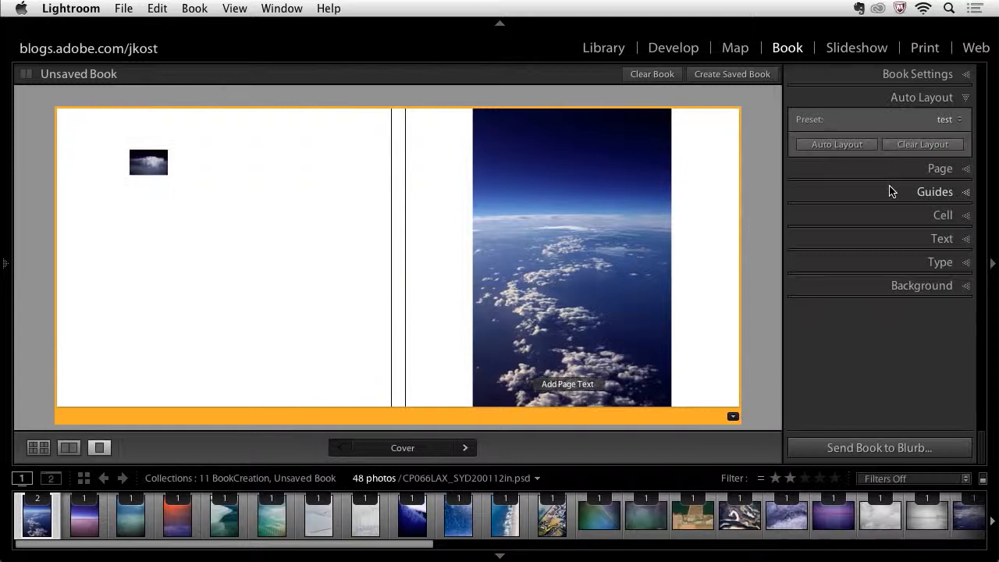
# - Zoom the front cover photo to fill its cell and reposition it within the cell
pyautogui.click(657, 129)
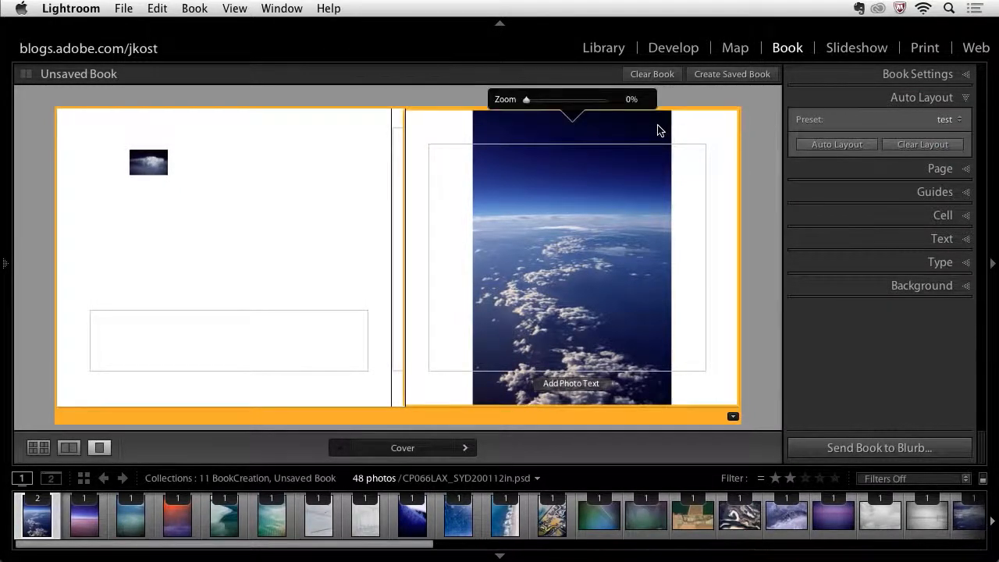
pyautogui.moveTo(524, 106); pyautogui.dragTo(535, 101)
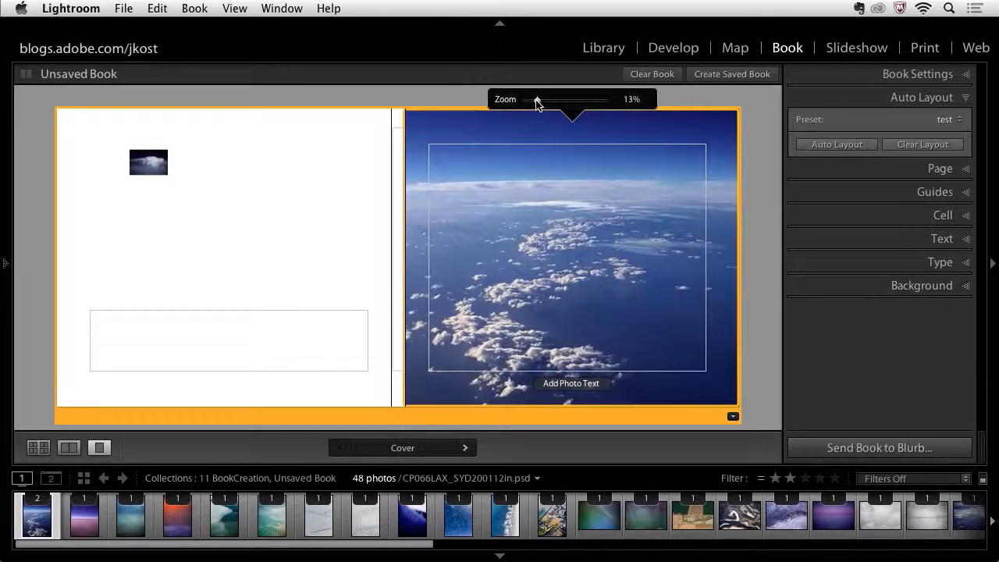
pyautogui.rightClick(612, 130)
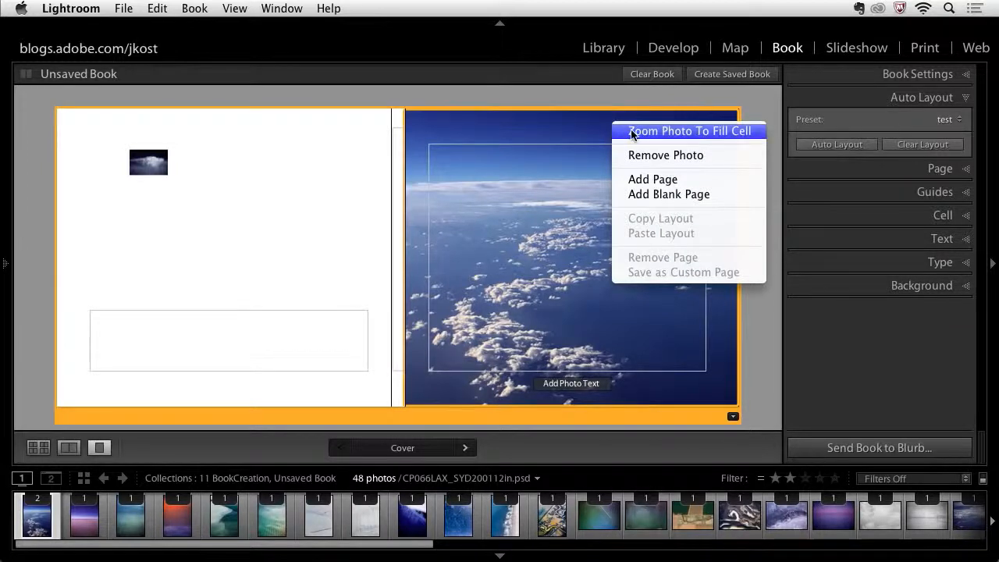
pyautogui.click(684, 131)
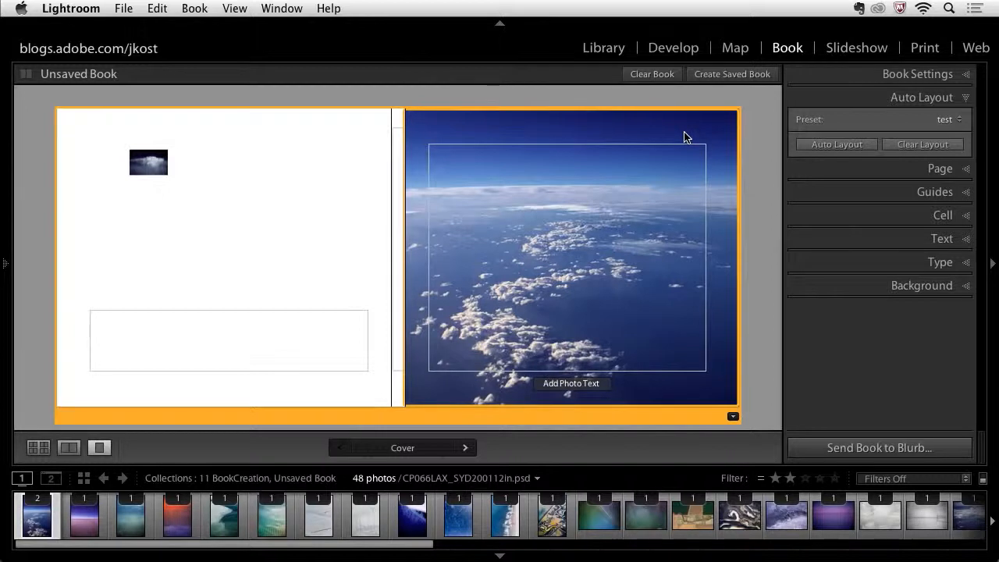
pyautogui.moveTo(660, 127); pyautogui.dragTo(674, 255)
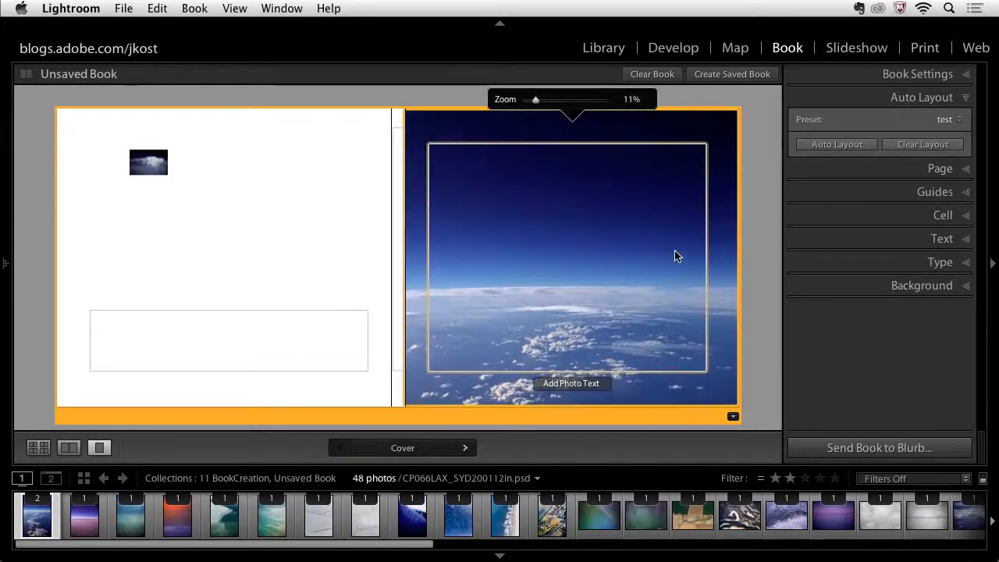
pyautogui.moveTo(718, 223); pyautogui.dragTo(716, 150)
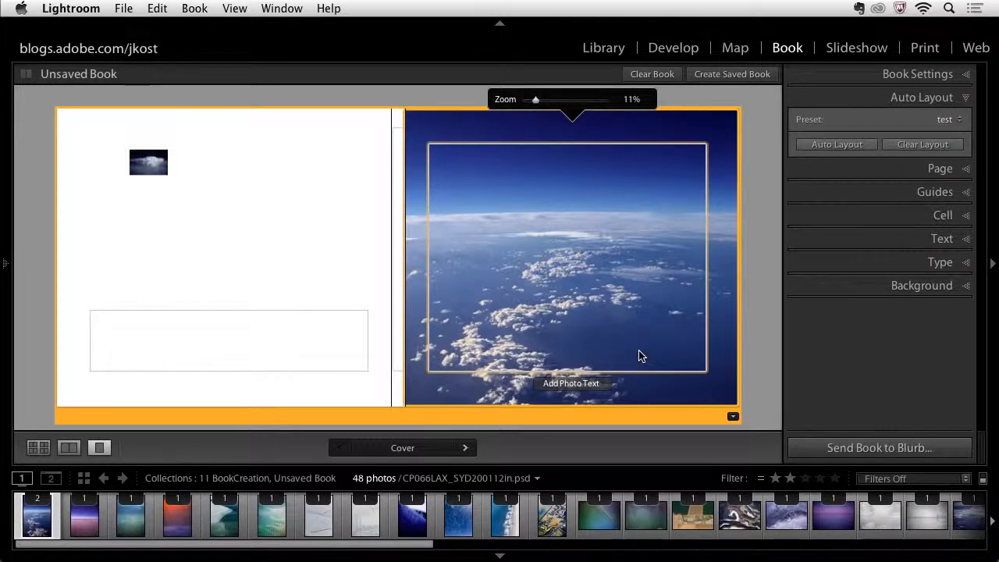
pyautogui.moveTo(715, 249)
pyautogui.mouseDown()
pyautogui.moveTo(717, 193)
pyautogui.moveTo(719, 250)
pyautogui.mouseUp()
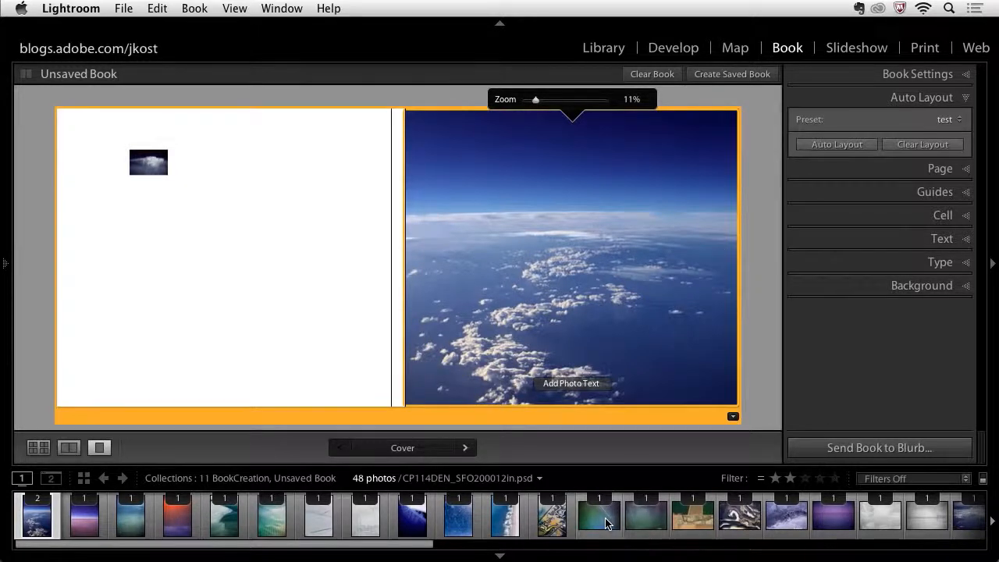
# - Place the Denver to San Francisco photo on the front cover, zoom it to fill the cell and reposition it
pyautogui.moveTo(607, 523); pyautogui.dragTo(601, 317)
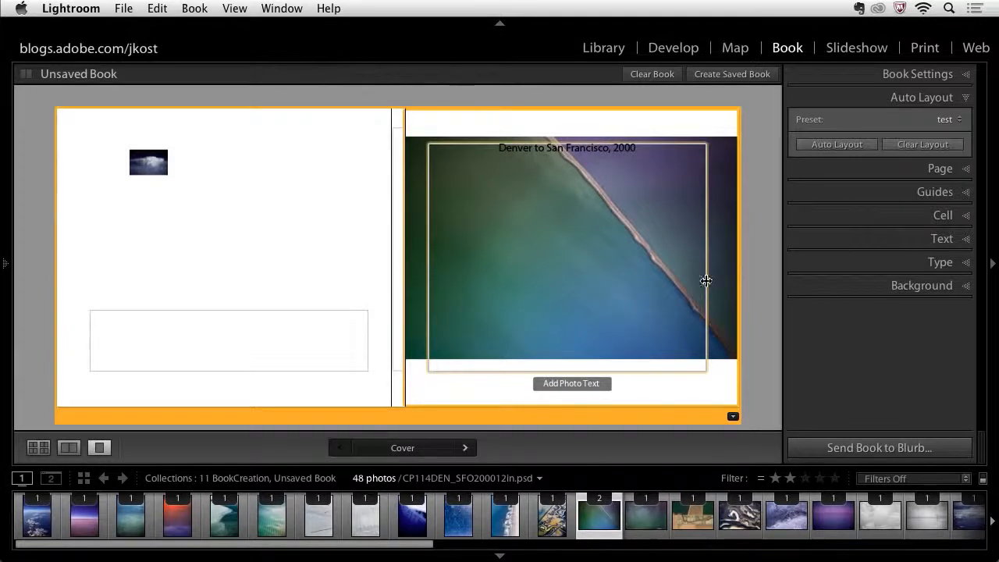
pyautogui.rightClick(714, 260)
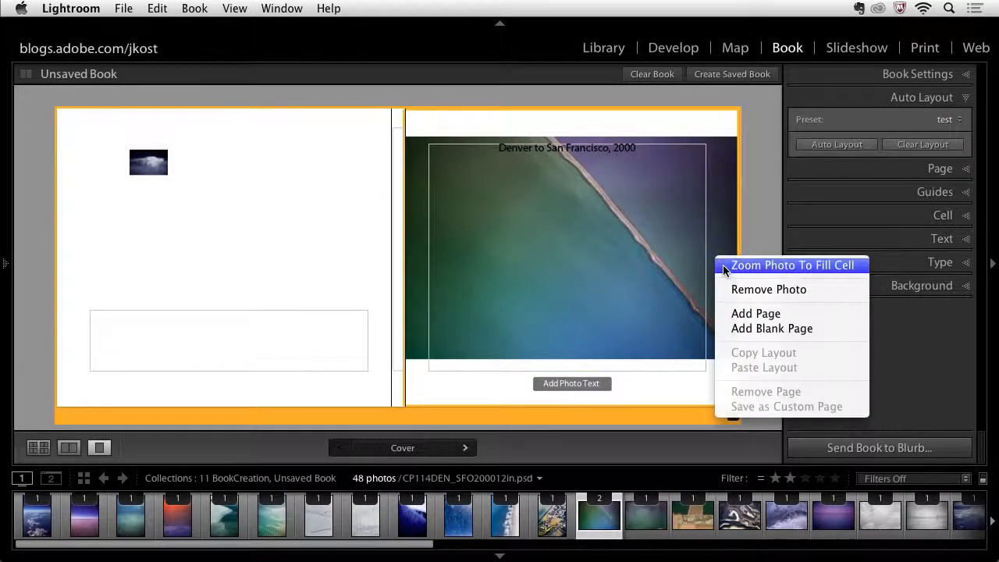
pyautogui.click(723, 269)
pyautogui.click(621, 269)
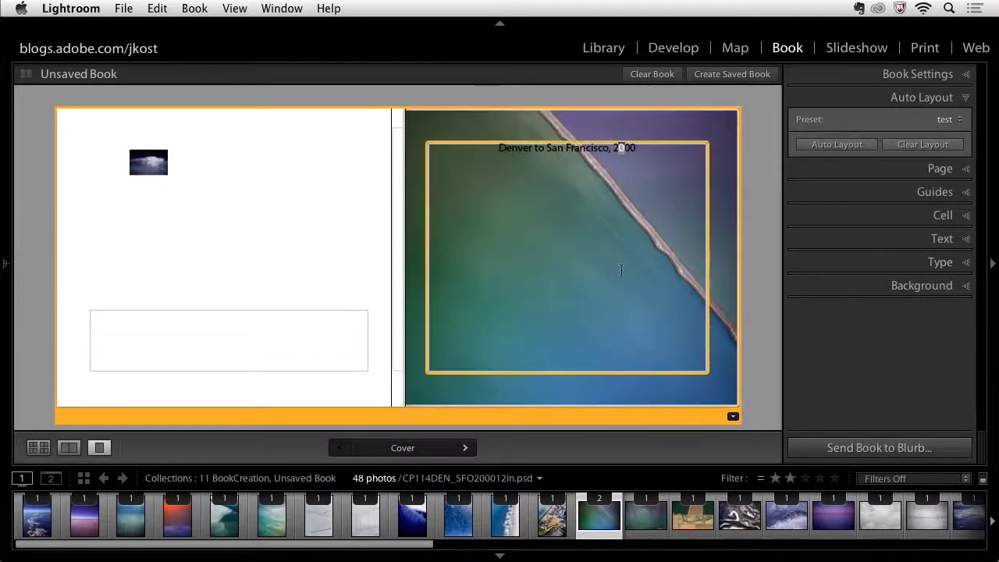
pyautogui.moveTo(718, 224); pyautogui.dragTo(624, 273)
pyautogui.click(621, 275)
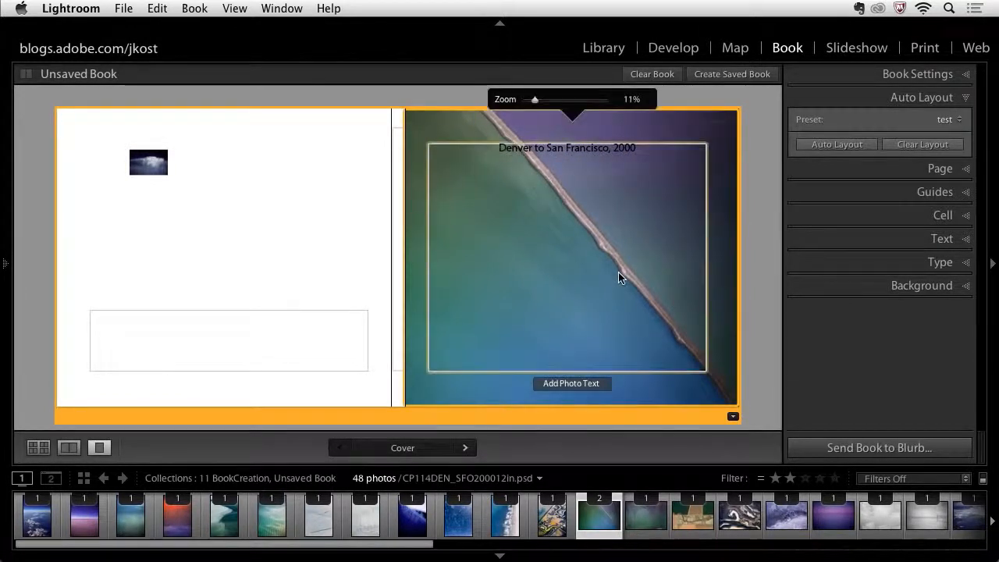
# - Replace the front cover caption text with "window seat"
pyautogui.click(615, 152)
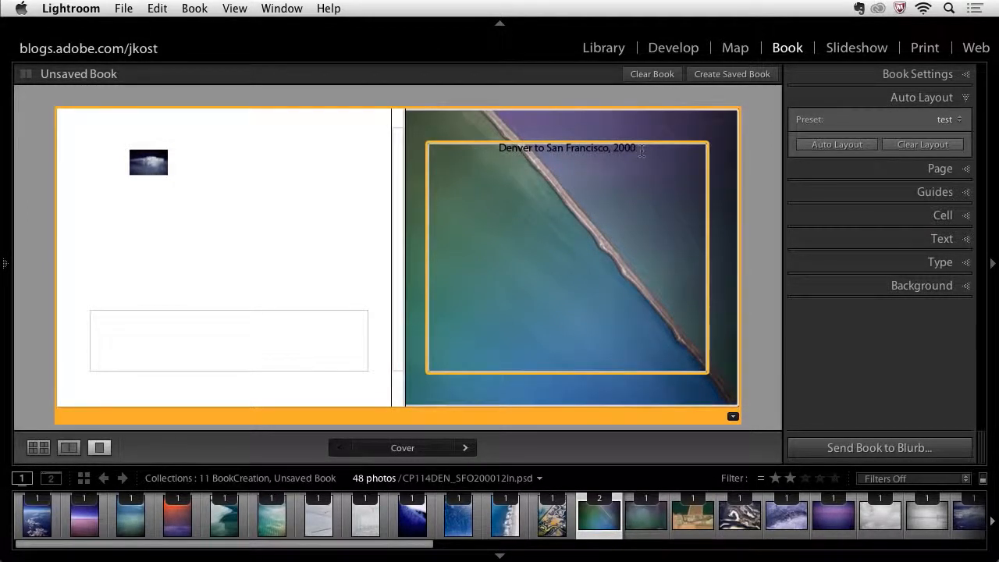
pyautogui.moveTo(641, 150); pyautogui.dragTo(455, 140)
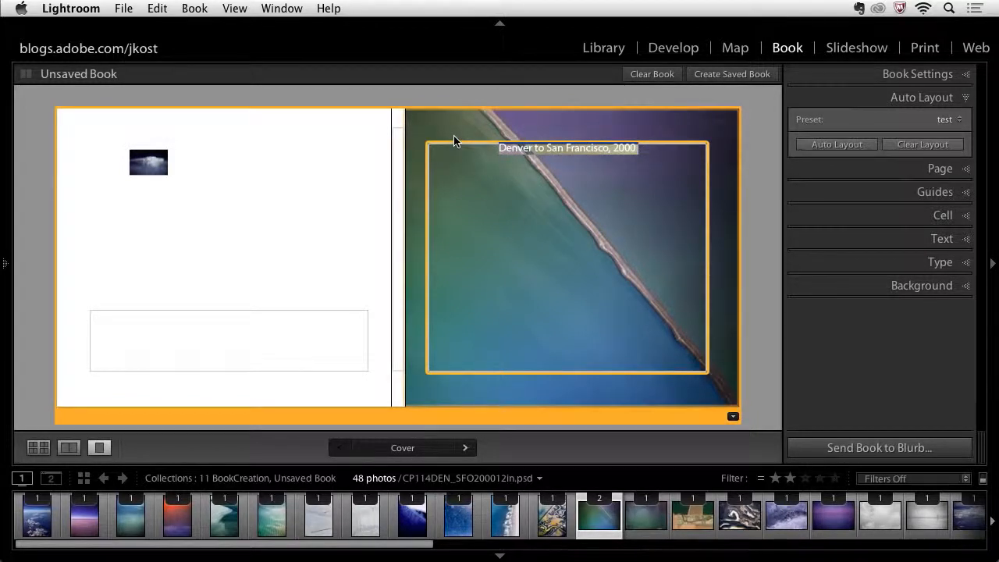
pyautogui.write('window seat')
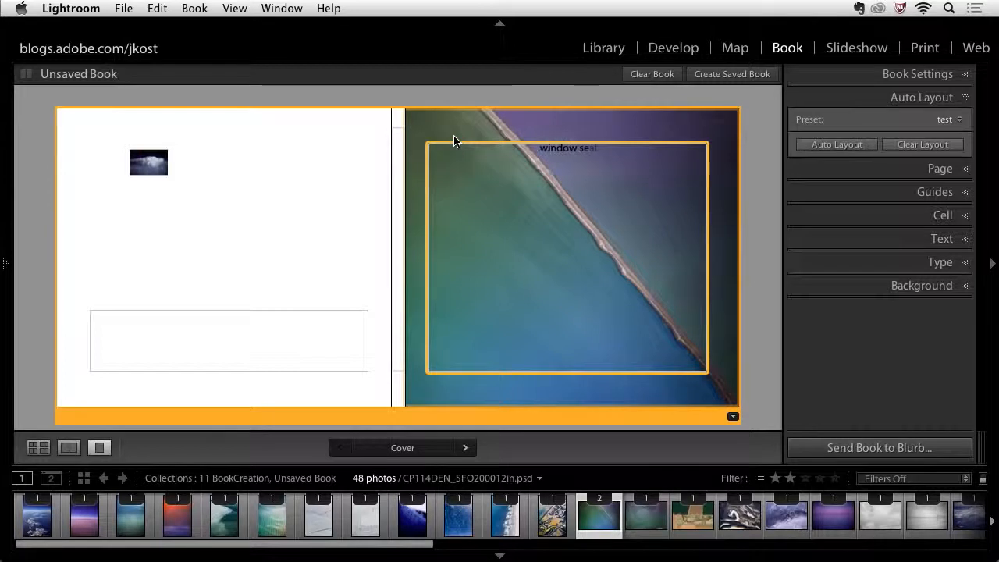
# - Add a second caption line on the front cover reading "photography by" followed by the photographer's name
pyautogui.press('Return')
pyautogui.write('photography by julieanne kost')
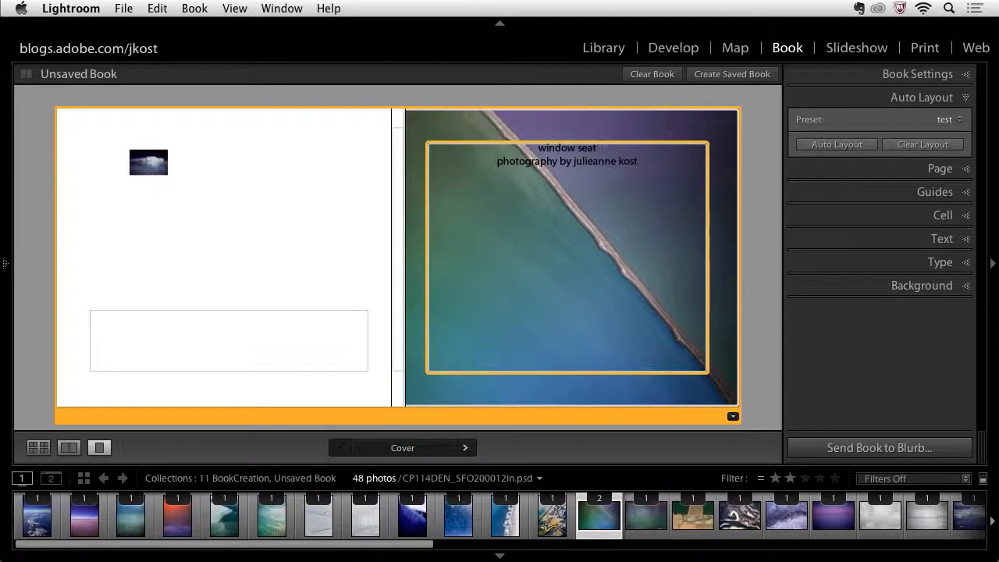
# - Select the "window seat" title text and set it to 85 pt Myriad Pro Bold
pyautogui.moveTo(601, 148); pyautogui.dragTo(522, 148)
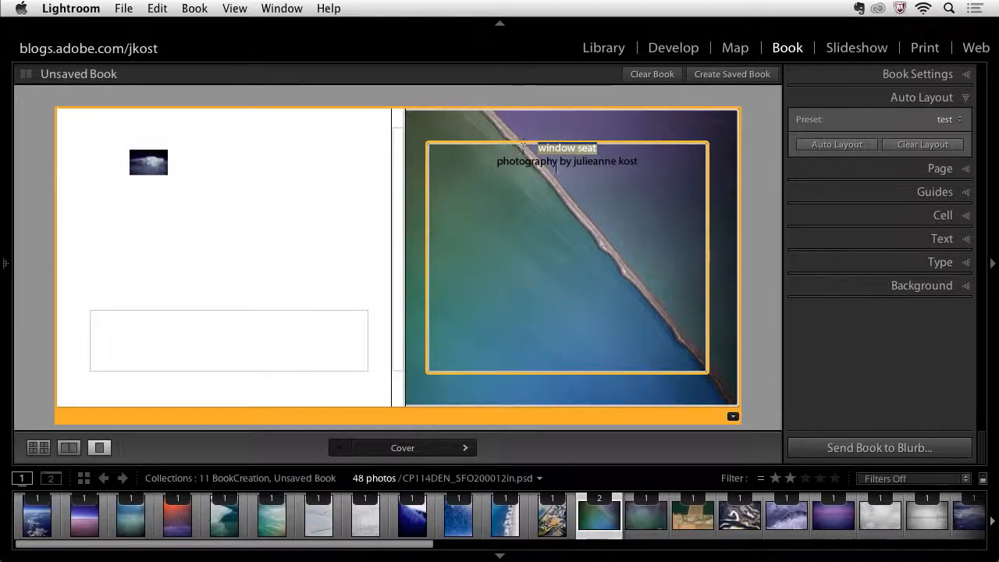
pyautogui.click(886, 263)
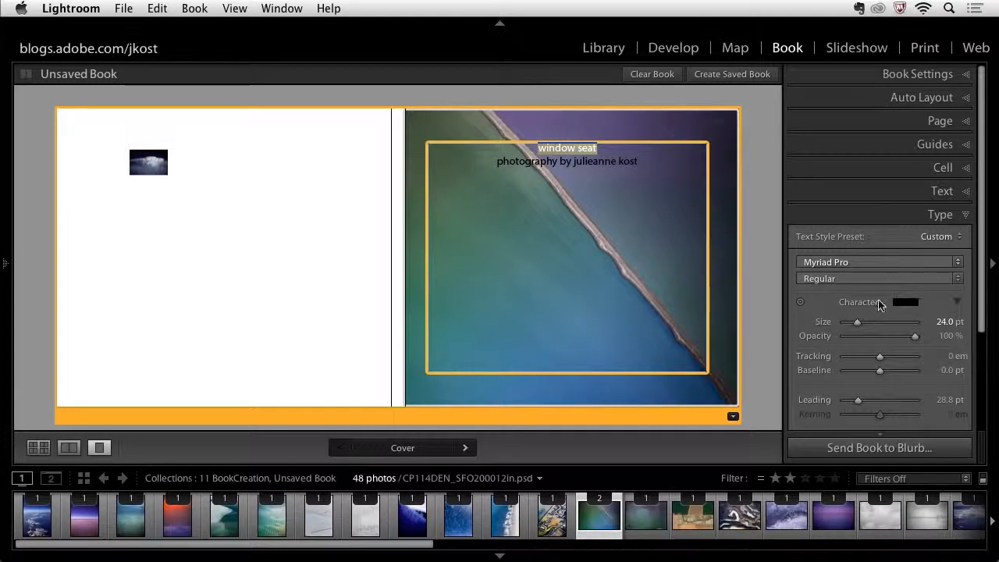
pyautogui.moveTo(859, 329); pyautogui.dragTo(896, 331)
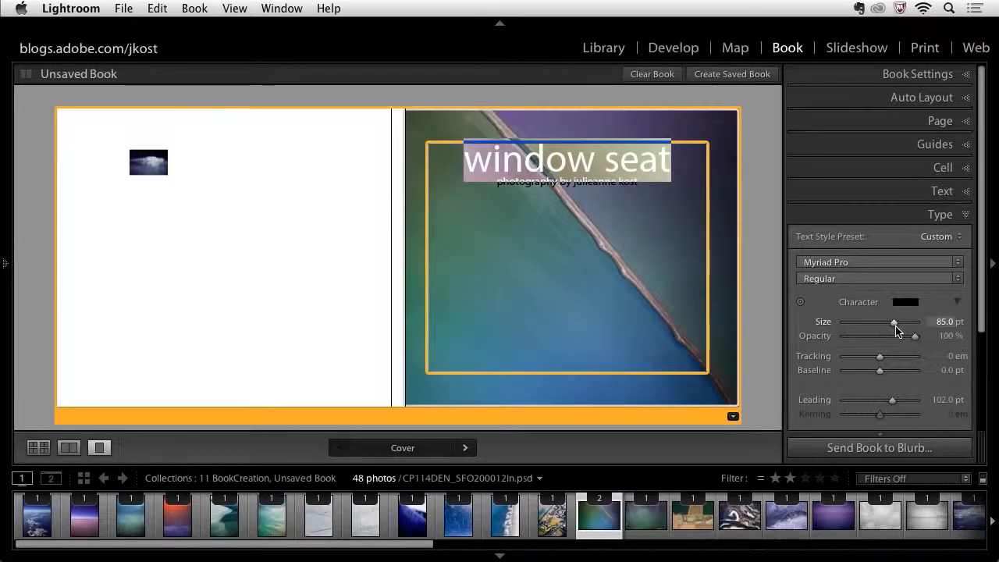
pyautogui.click(905, 277)
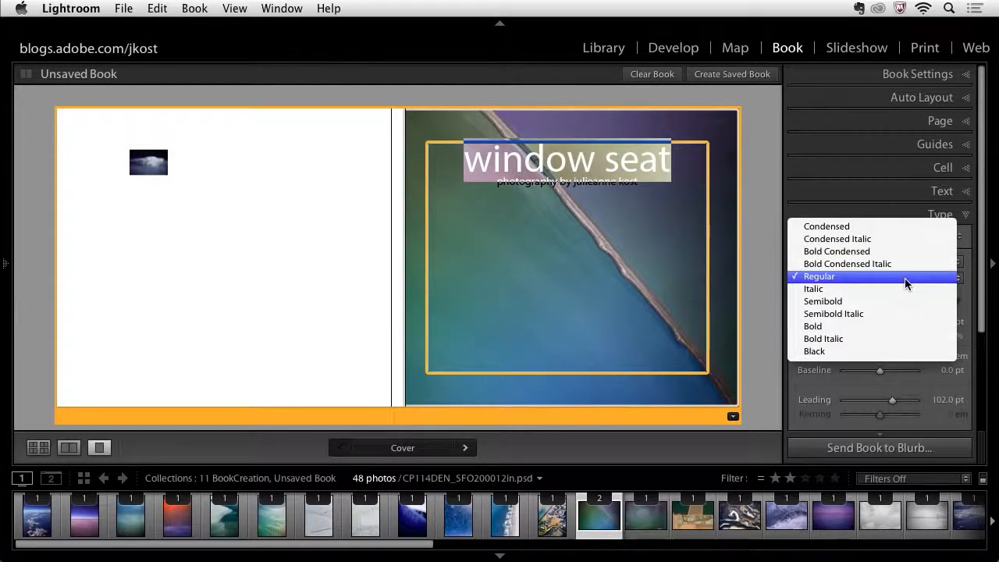
pyautogui.click(897, 327)
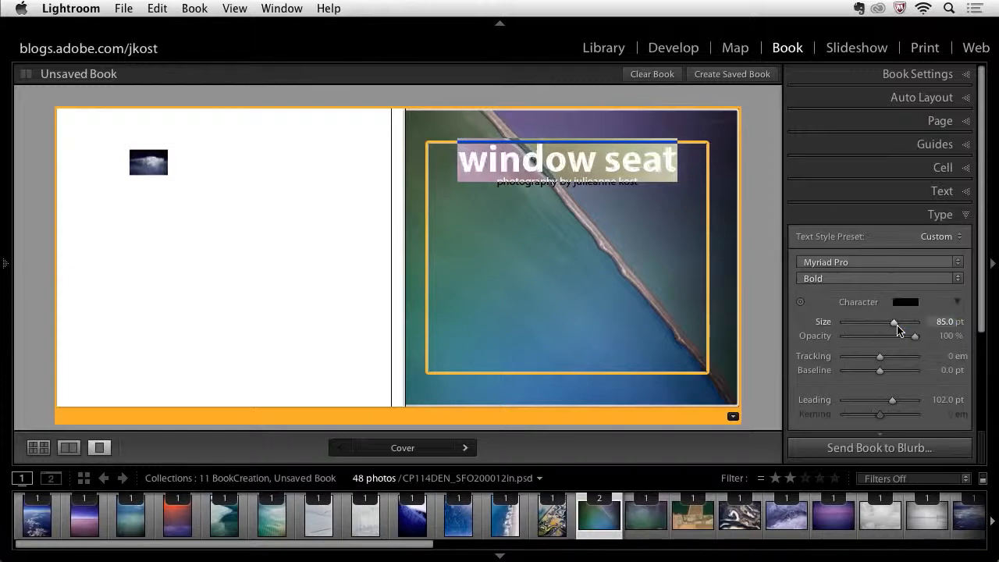
# - Select the photography credit line and set its tracking to 240
pyautogui.click(650, 184)
pyautogui.moveTo(650, 182); pyautogui.dragTo(494, 190)
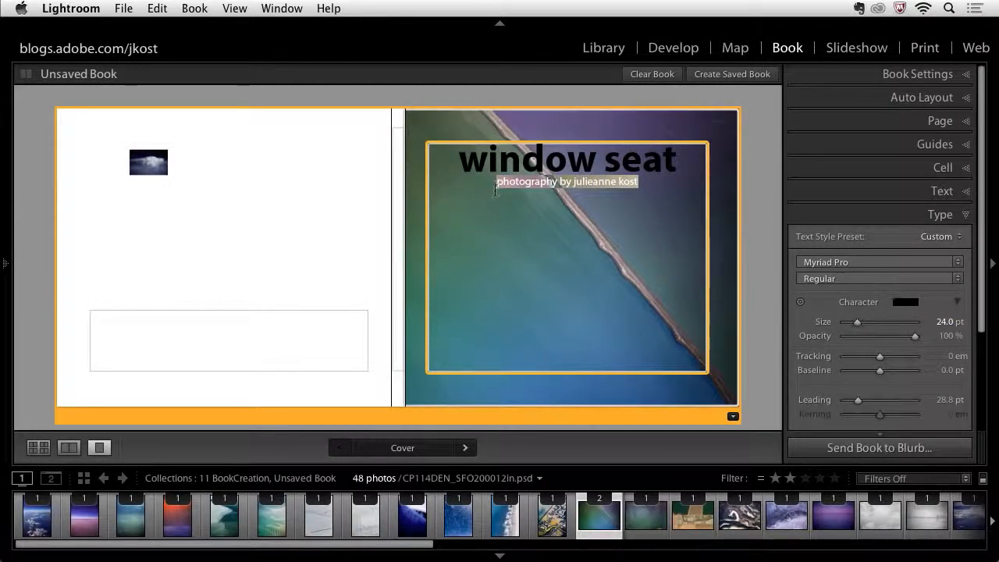
pyautogui.moveTo(879, 361); pyautogui.dragTo(897, 359)
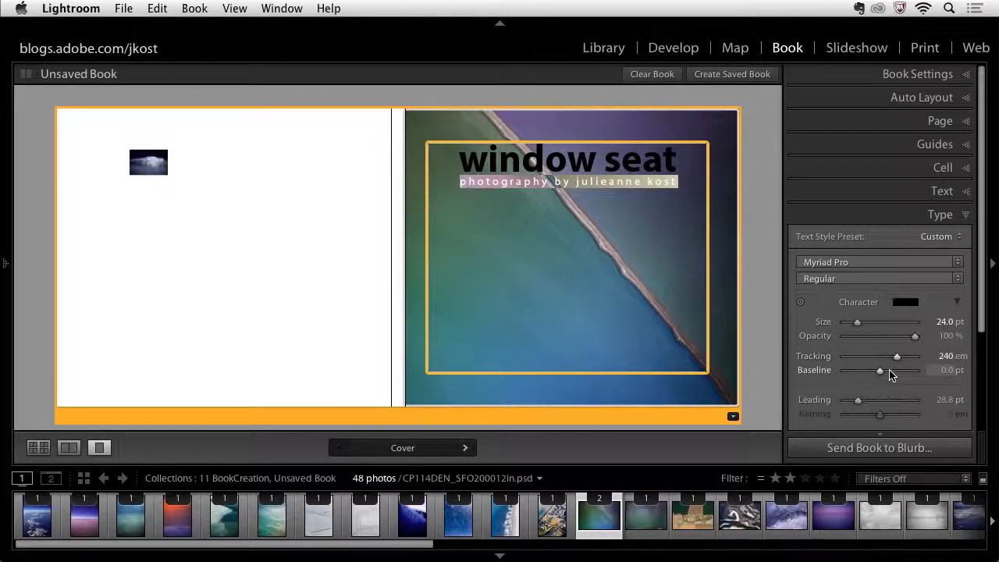
# - Unlink the caption cell's padding and set the top padding to 379 pt and the right padding to 98 pt
pyautogui.click(690, 170)
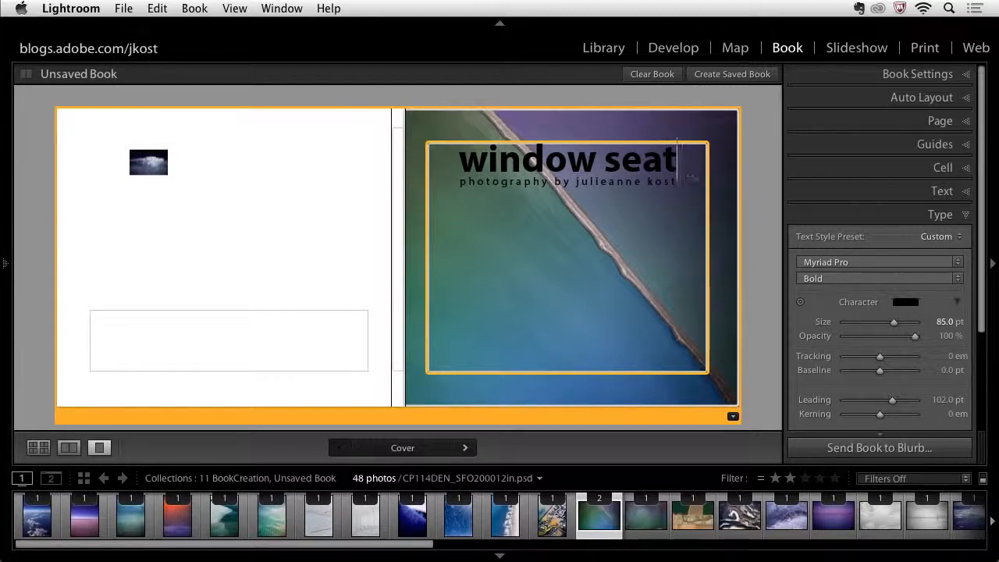
pyautogui.scroll(-5, 858, 248)
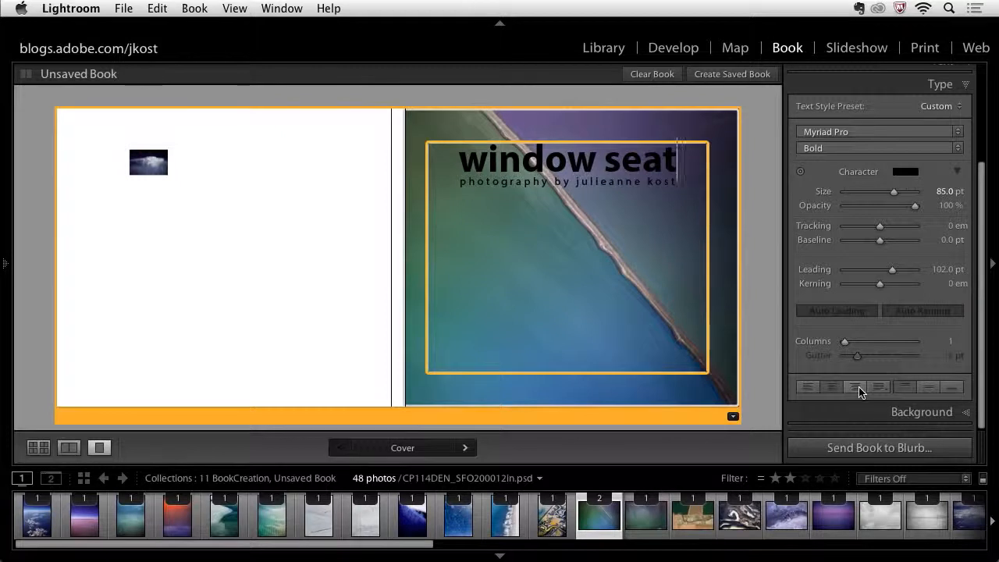
pyautogui.scroll(2, 875, 318)
pyautogui.scroll(3, 882, 196)
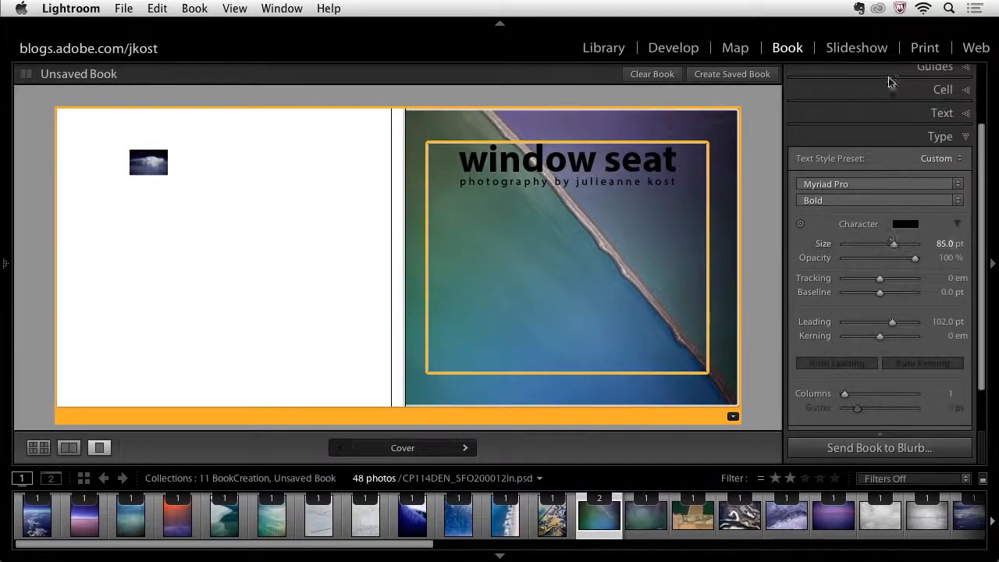
pyautogui.click(886, 100)
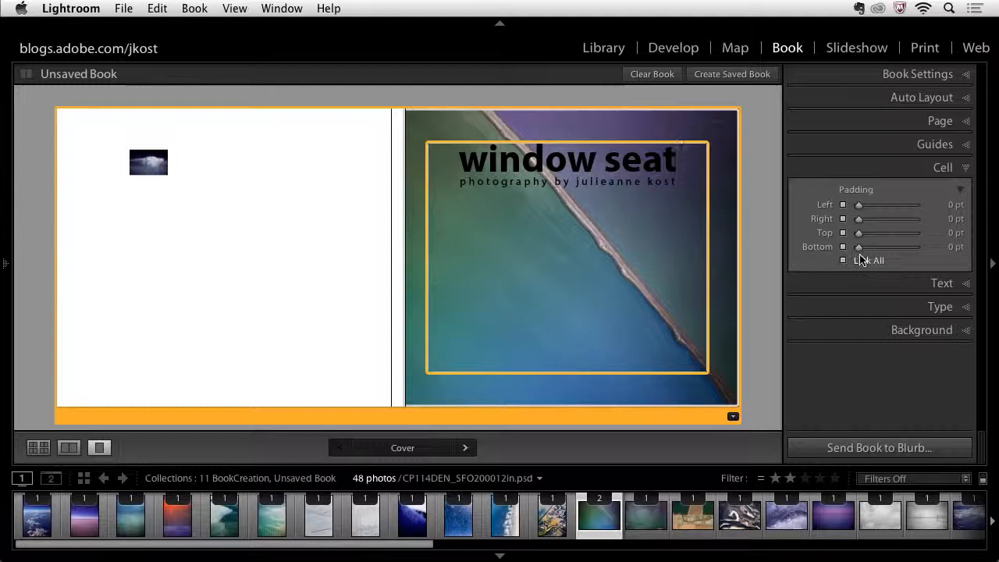
pyautogui.moveTo(860, 238)
pyautogui.mouseDown()
pyautogui.moveTo(884, 241)
pyautogui.moveTo(850, 241)
pyautogui.mouseUp()
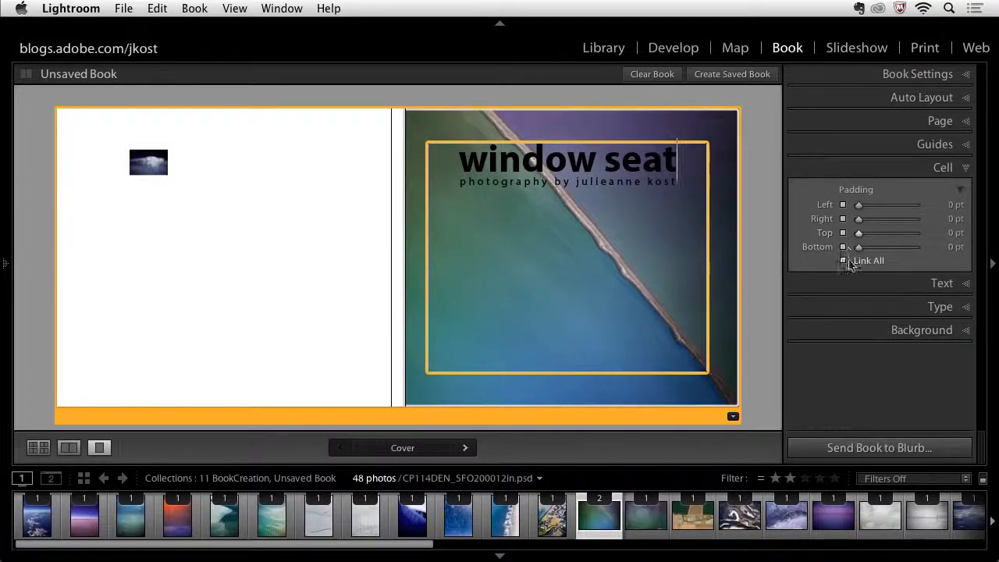
pyautogui.click(843, 262)
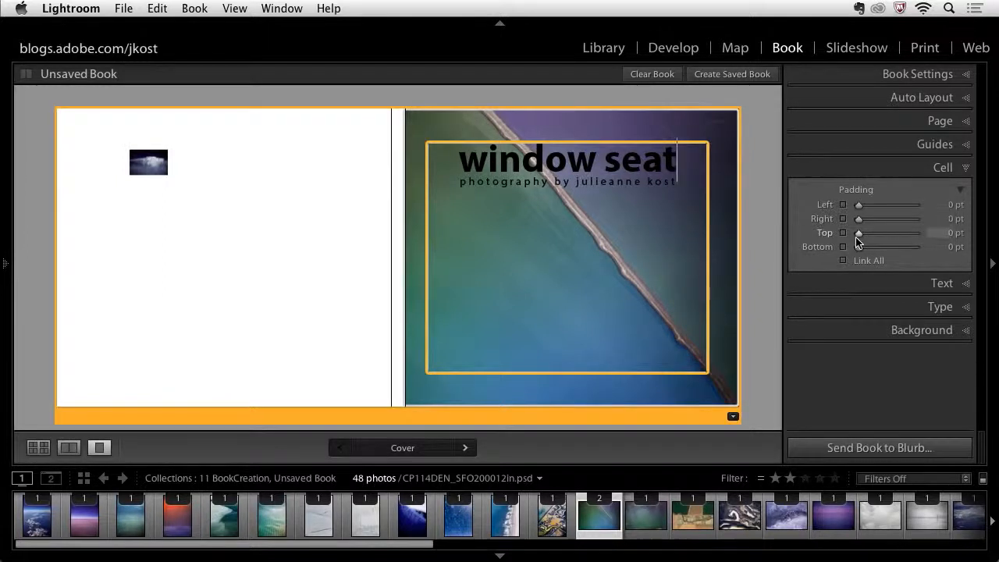
pyautogui.moveTo(858, 234); pyautogui.dragTo(902, 235)
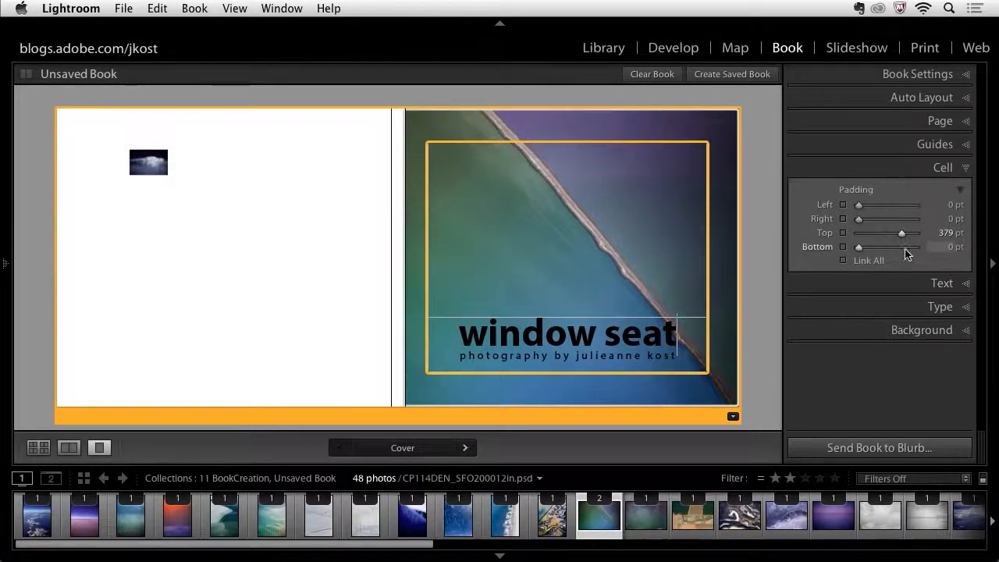
pyautogui.moveTo(860, 207)
pyautogui.mouseDown()
pyautogui.moveTo(869, 205)
pyautogui.moveTo(857, 205)
pyautogui.moveTo(868, 219)
pyautogui.mouseUp()
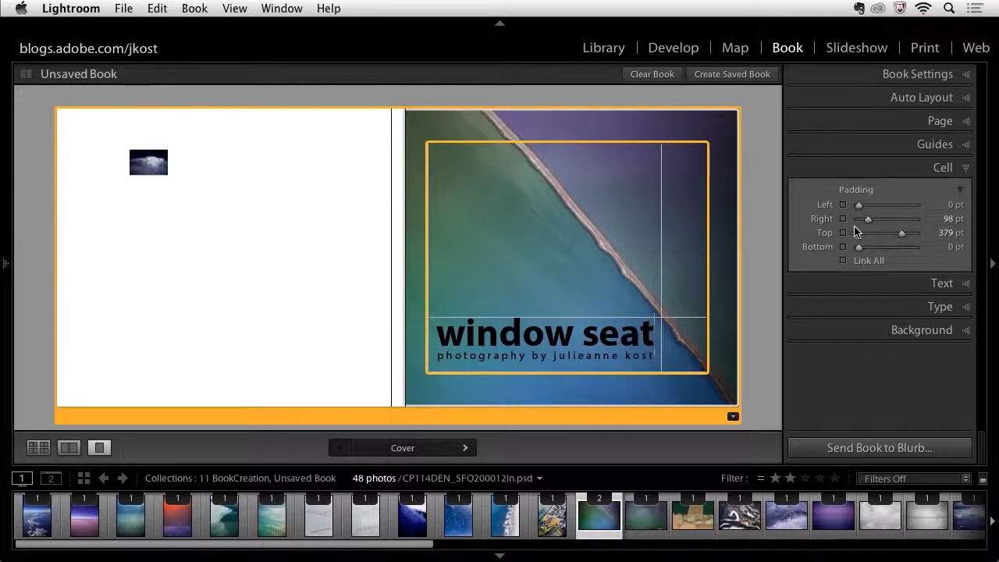
# - Turn on Show Guides to display the photo cells on the back cover
pyautogui.moveTo(333, 222); pyautogui.dragTo(159, 205)
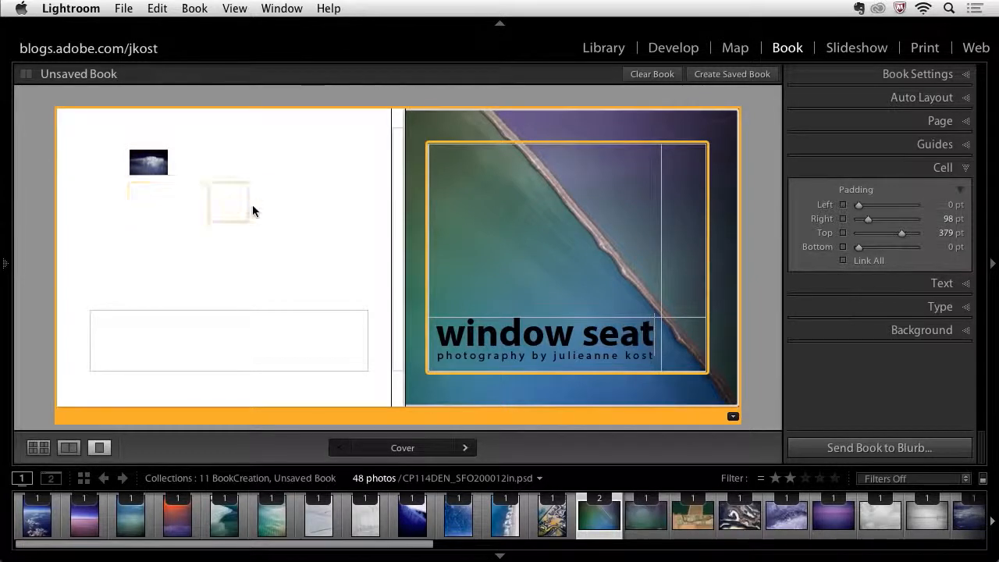
pyautogui.click(869, 147)
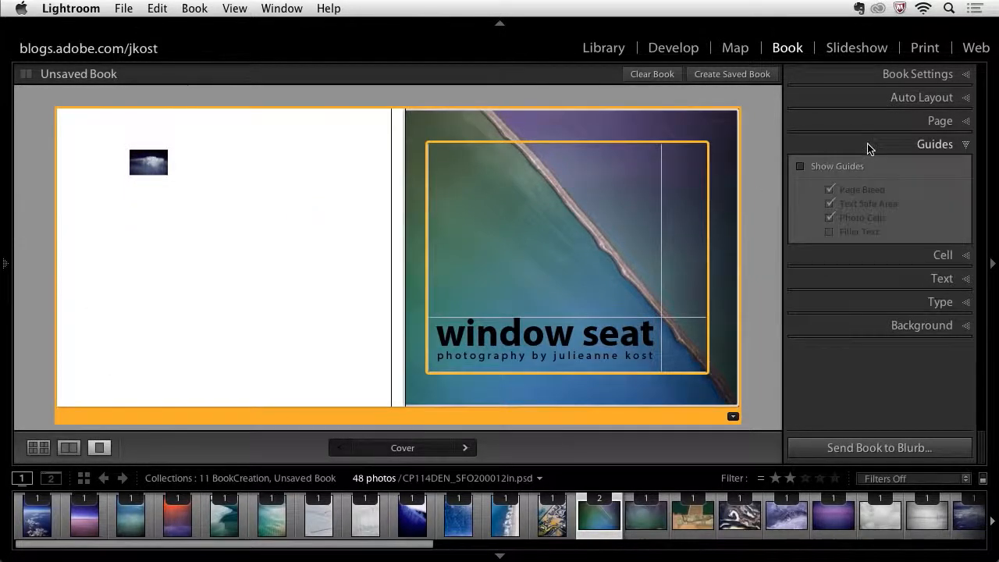
pyautogui.click(800, 167)
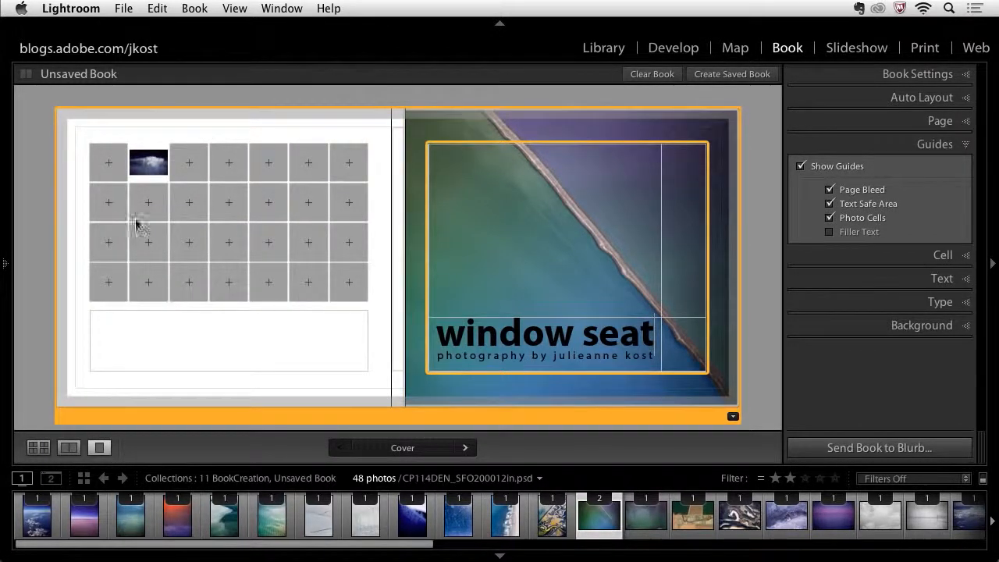
# - Fill the back cover's grid of photo cells with photos dragged from the filmstrip
pyautogui.click(139, 168)
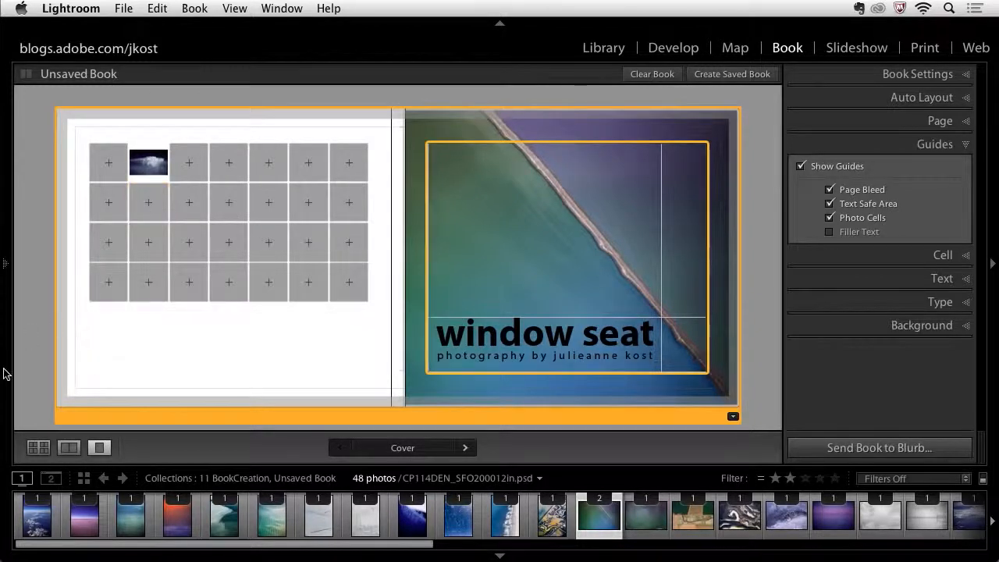
pyautogui.click(39, 524)
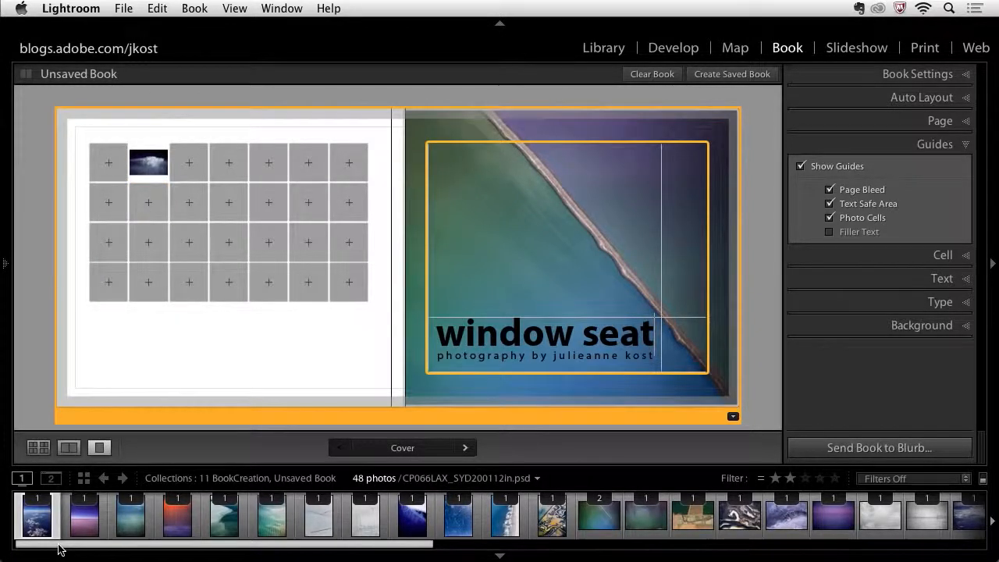
pyautogui.moveTo(58, 548); pyautogui.dragTo(618, 542)
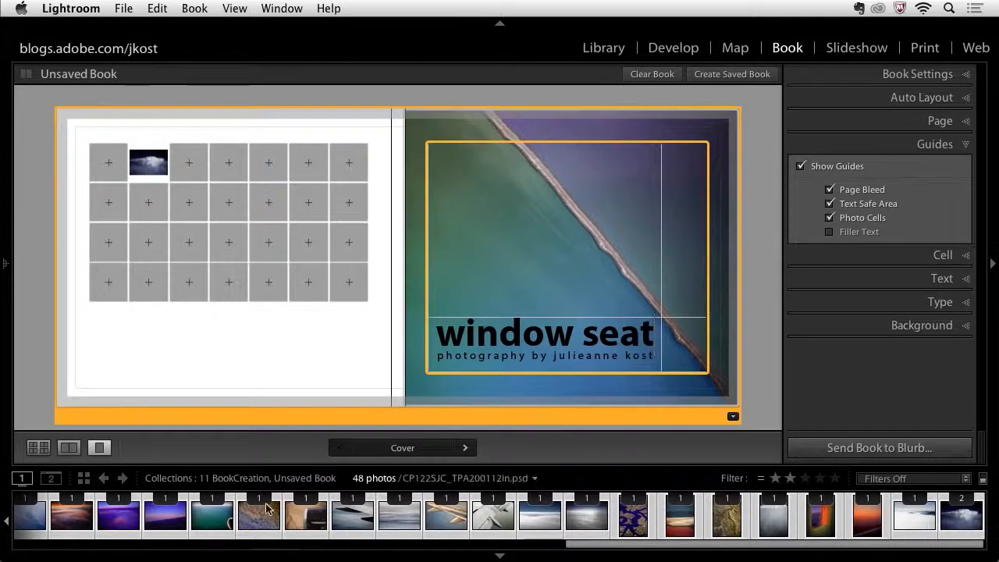
pyautogui.moveTo(226, 519); pyautogui.dragTo(108, 172)
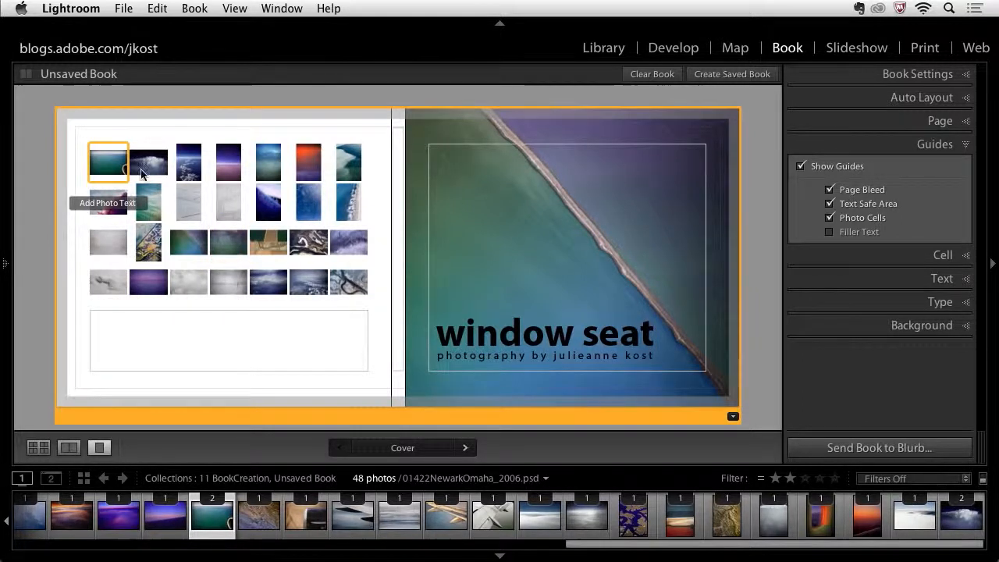
pyautogui.press('super+shift+g')
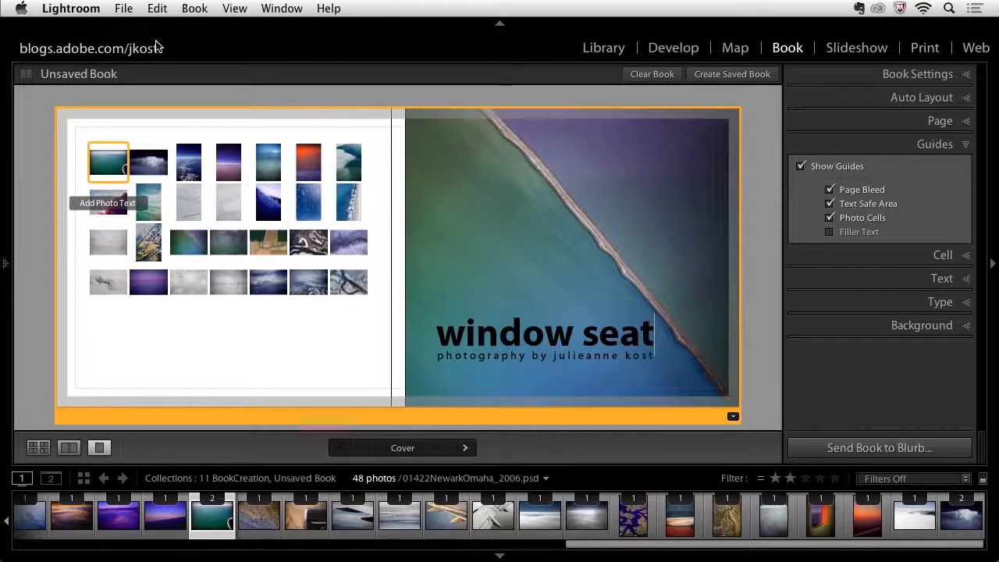
# - Select all photo cells and zoom the photos to fill their cells
pyautogui.click(157, 9)
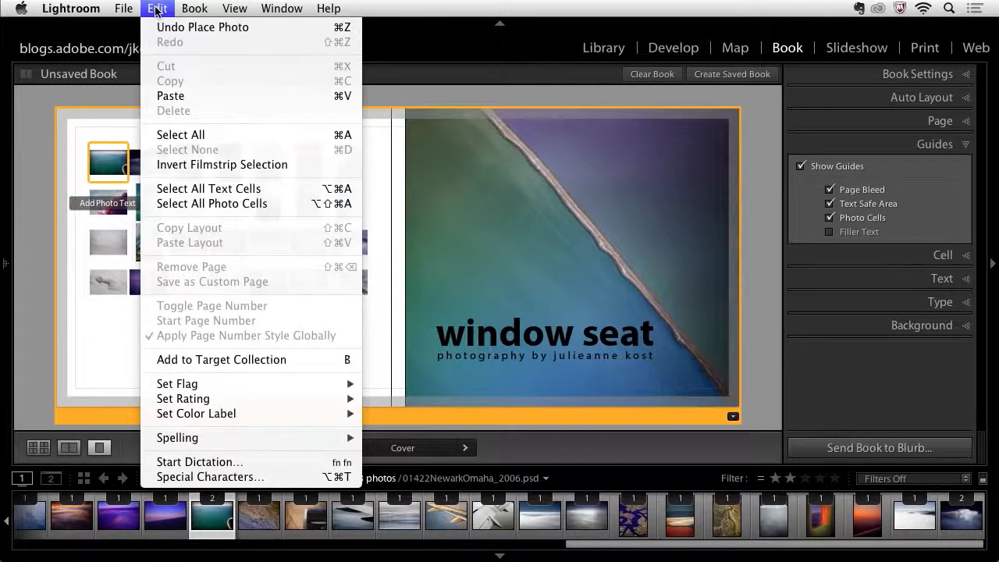
pyautogui.click(189, 203)
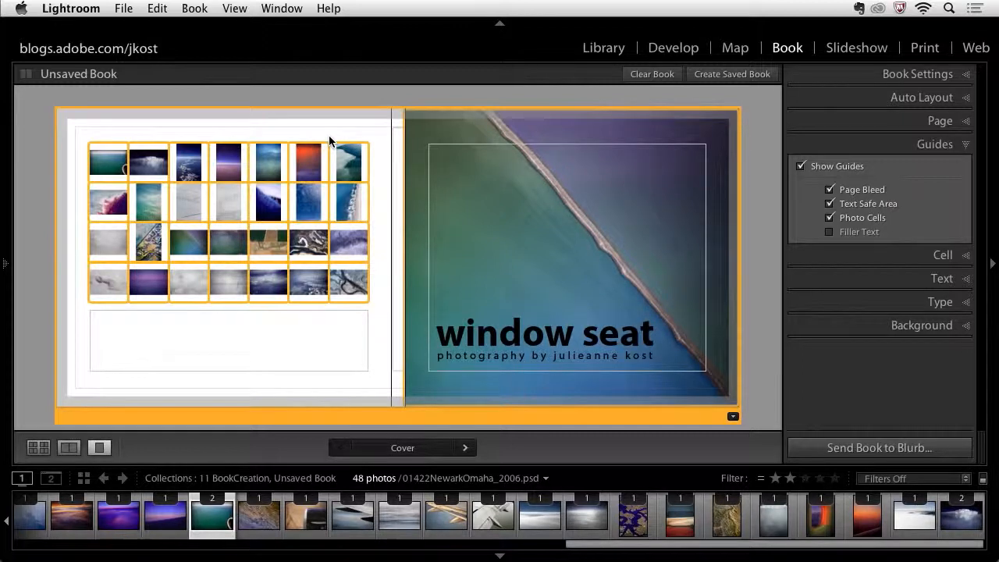
pyautogui.click(479, 132)
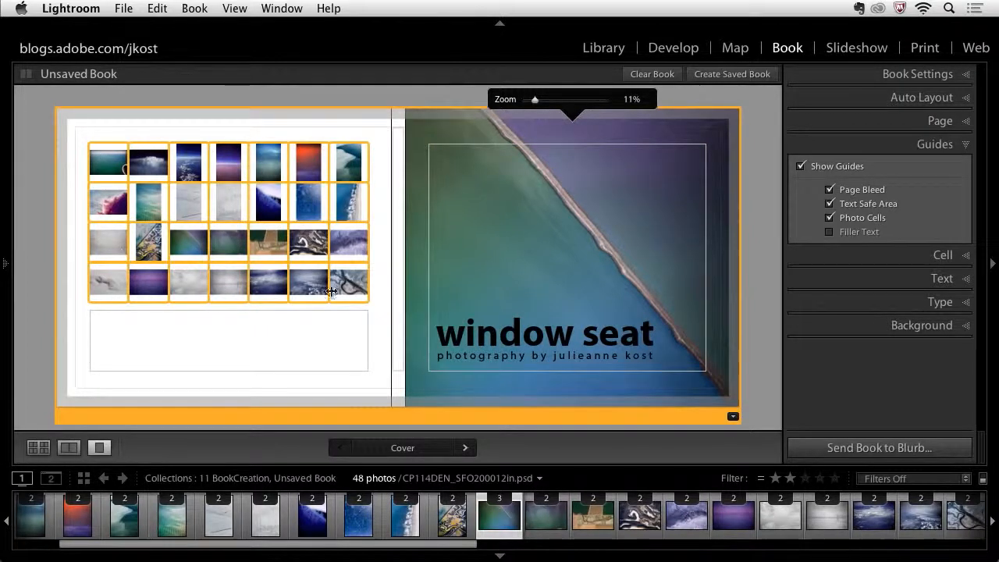
pyautogui.rightClick(270, 167)
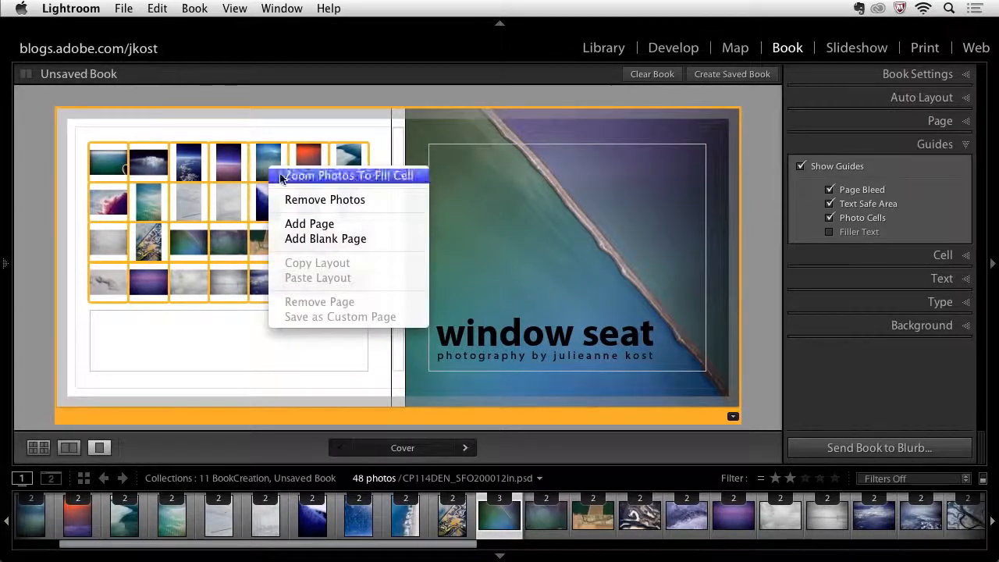
pyautogui.click(304, 176)
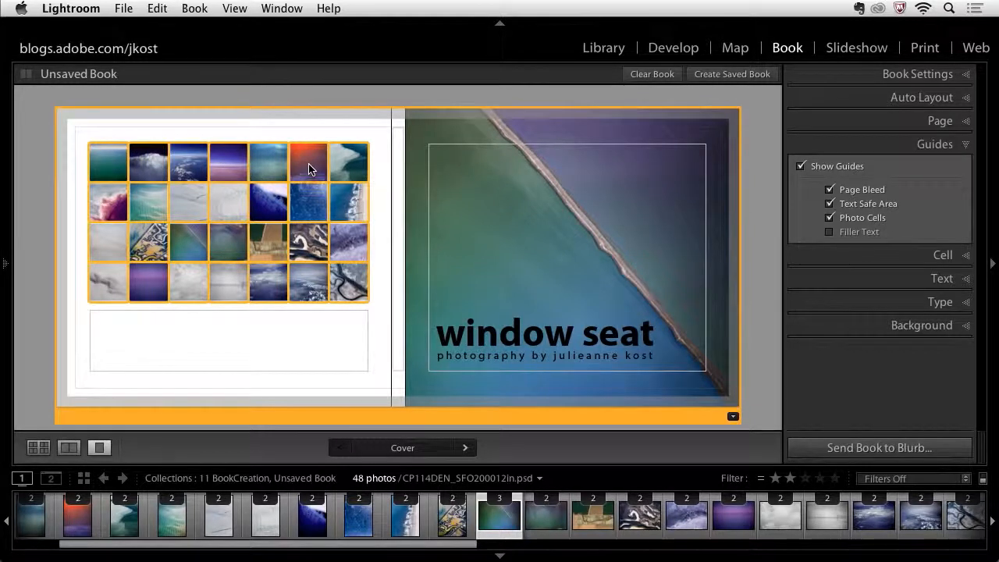
# - Reposition a back-cover photo within its cell and select neighbouring cells to check their framing
pyautogui.click(302, 122)
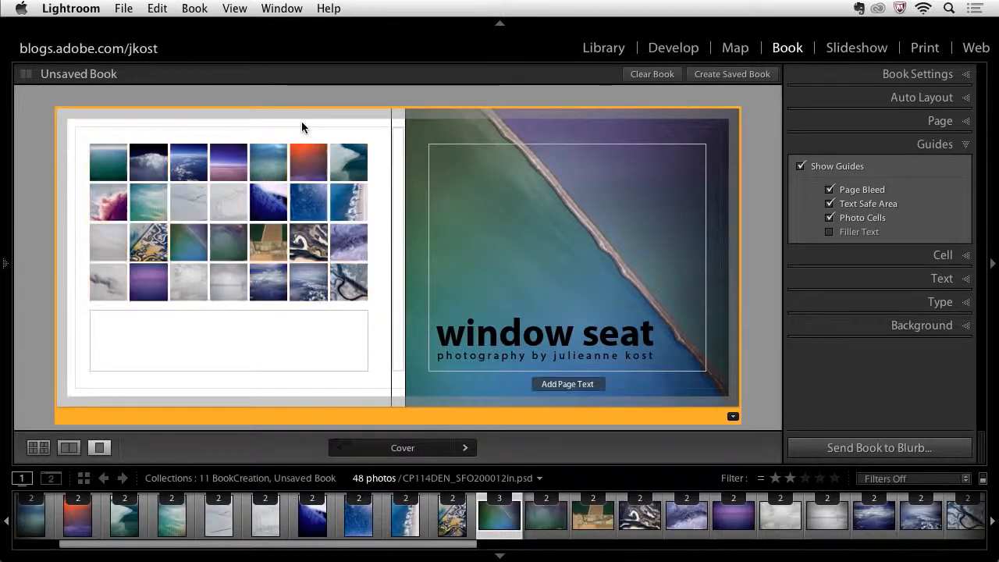
pyautogui.click(306, 165)
pyautogui.moveTo(308, 172); pyautogui.dragTo(308, 160)
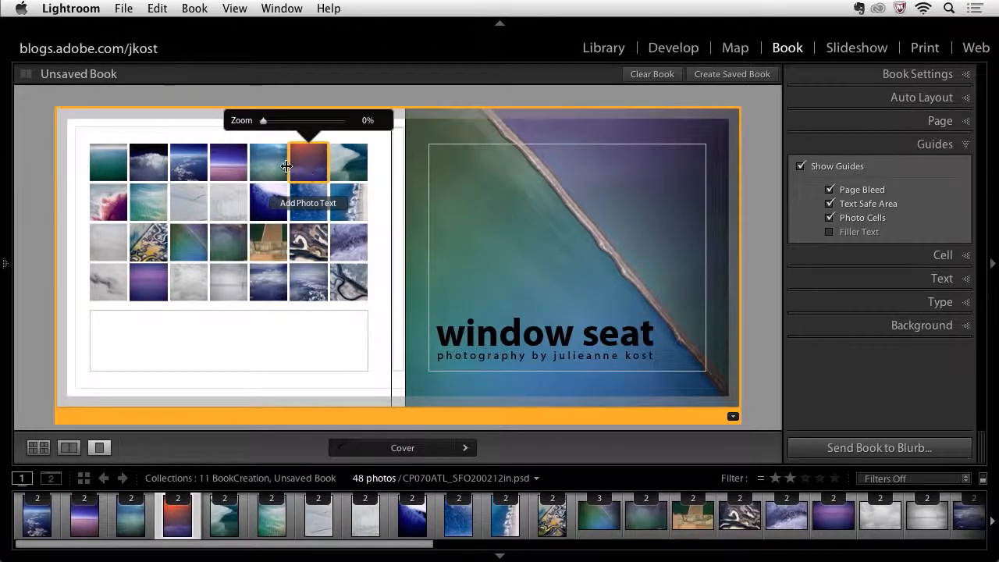
pyautogui.click(273, 162)
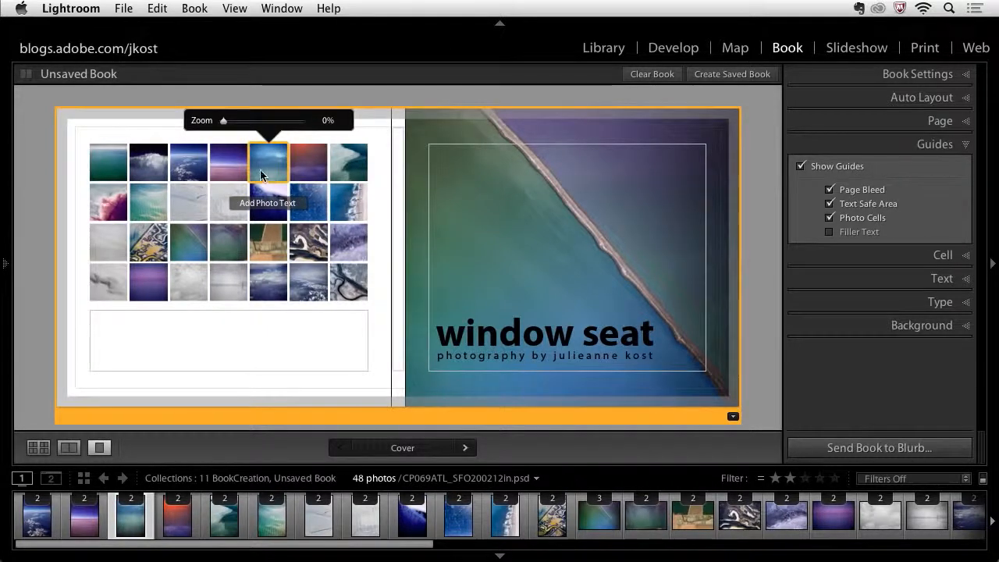
pyautogui.click(232, 159)
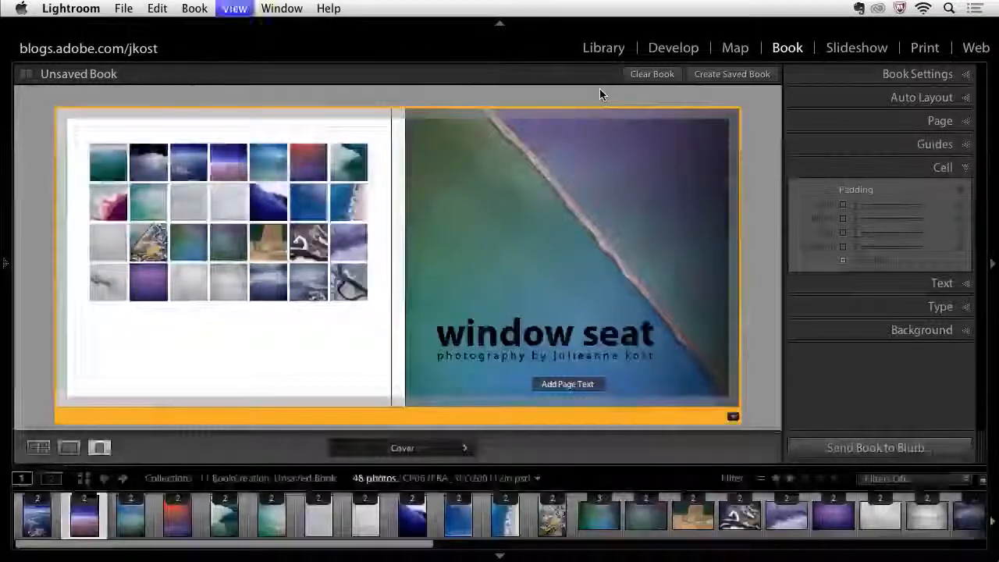
# - Switch to the multi-page view of the book and select spread 3
pyautogui.press('super+e')
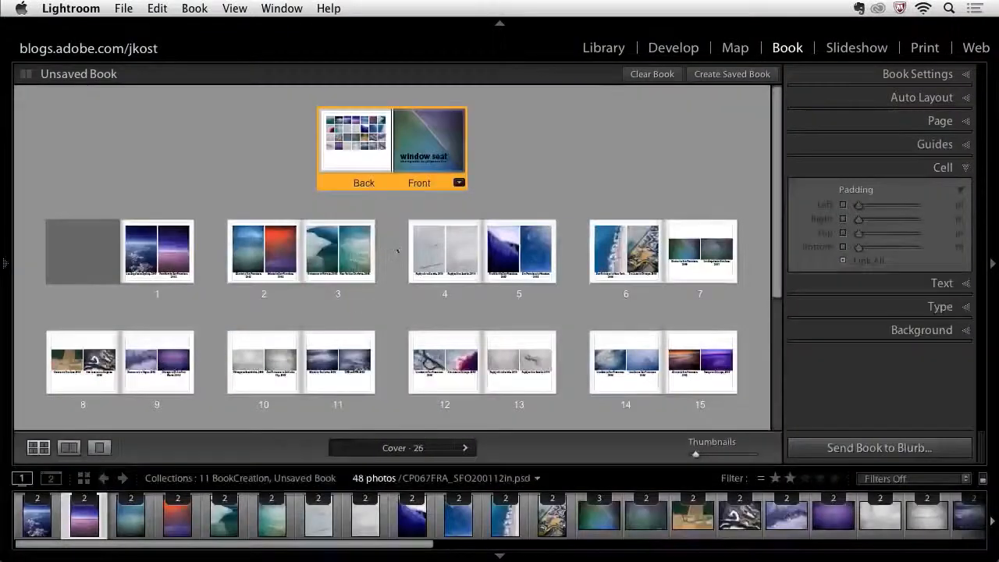
pyautogui.click(353, 295)
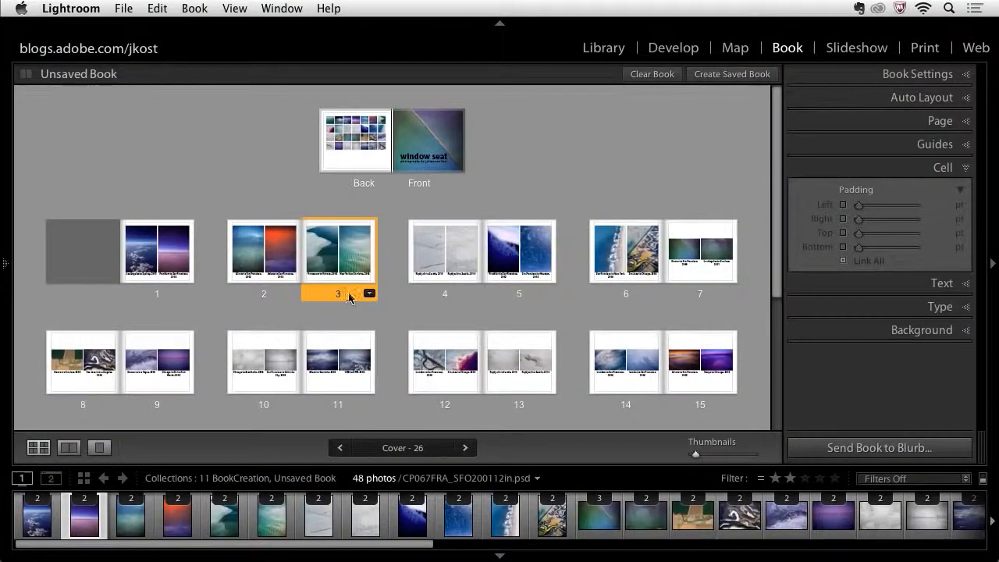
# - Reorder the book pages, moving page 3 before page 2 and then that spread to pages 4–5
pyautogui.moveTo(347, 295); pyautogui.dragTo(215, 265)
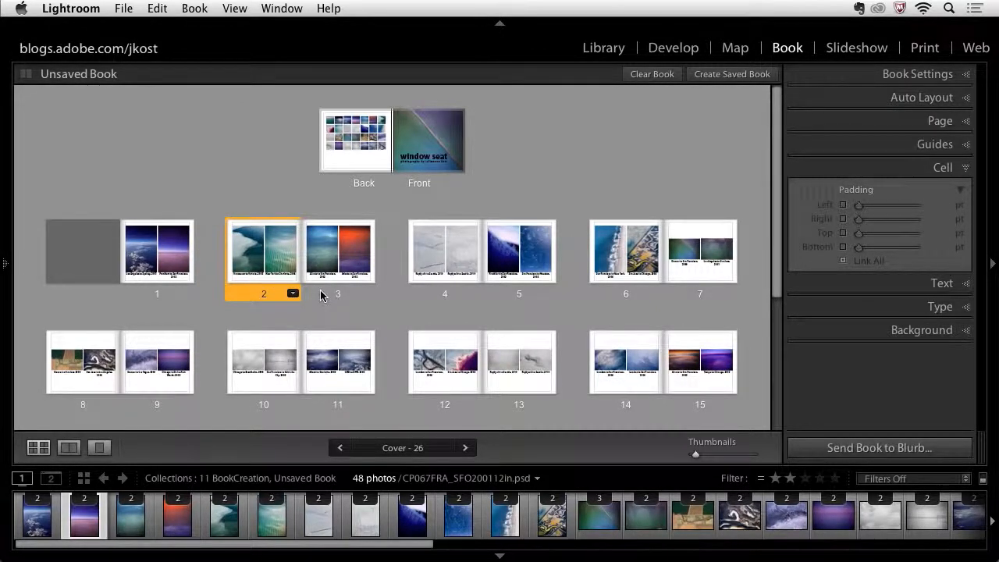
pyautogui.click(323, 292)
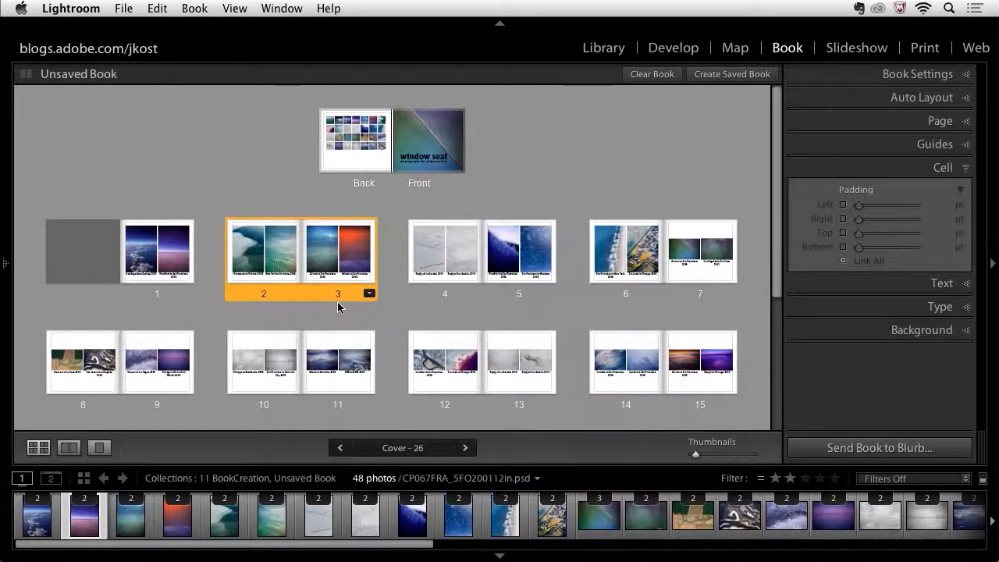
pyautogui.moveTo(321, 299); pyautogui.dragTo(573, 255)
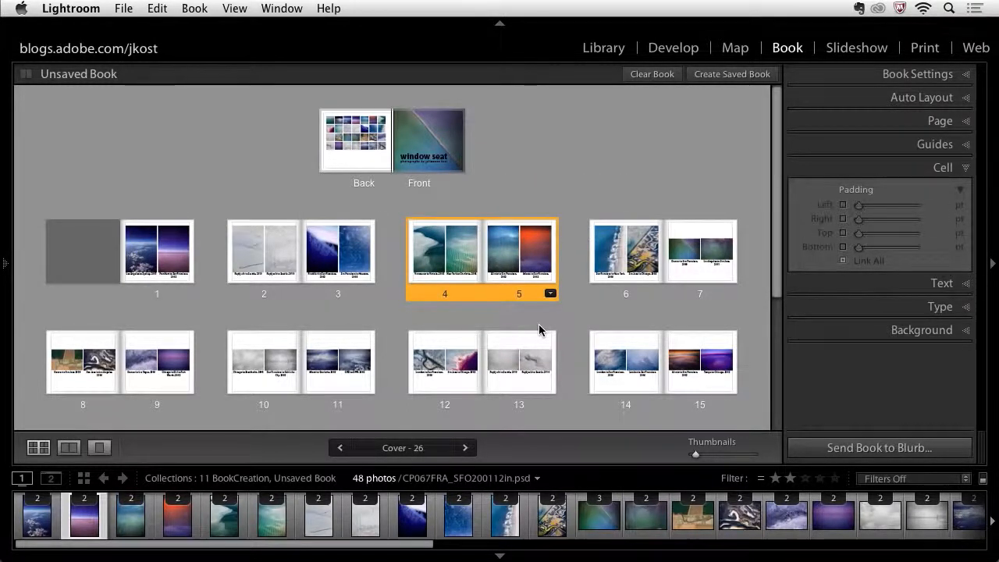
# - Open page 4 on its own and swap the positions of its two photos
pyautogui.doubleClick(464, 297)
pyautogui.click(487, 224)
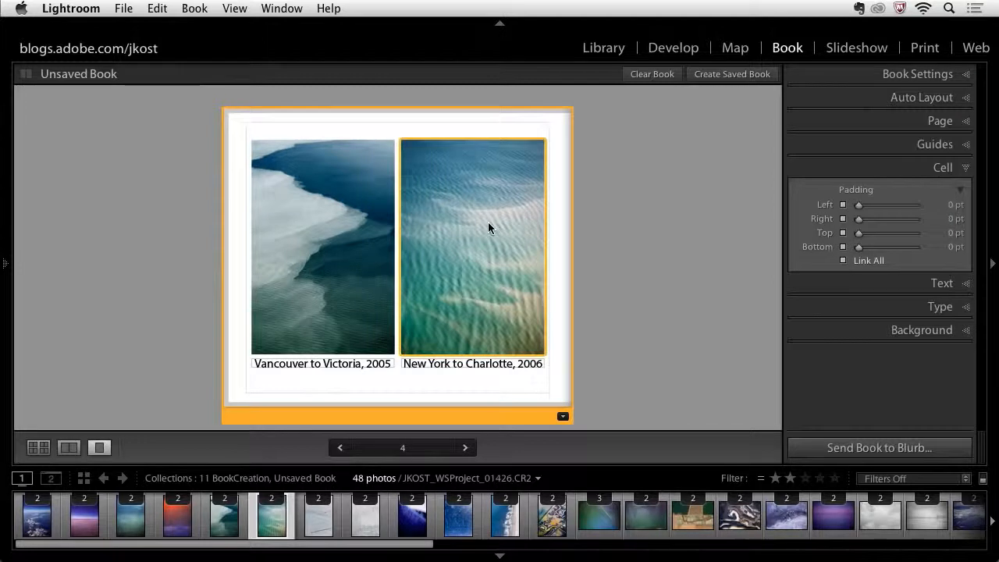
pyautogui.moveTo(473, 225); pyautogui.dragTo(330, 220)
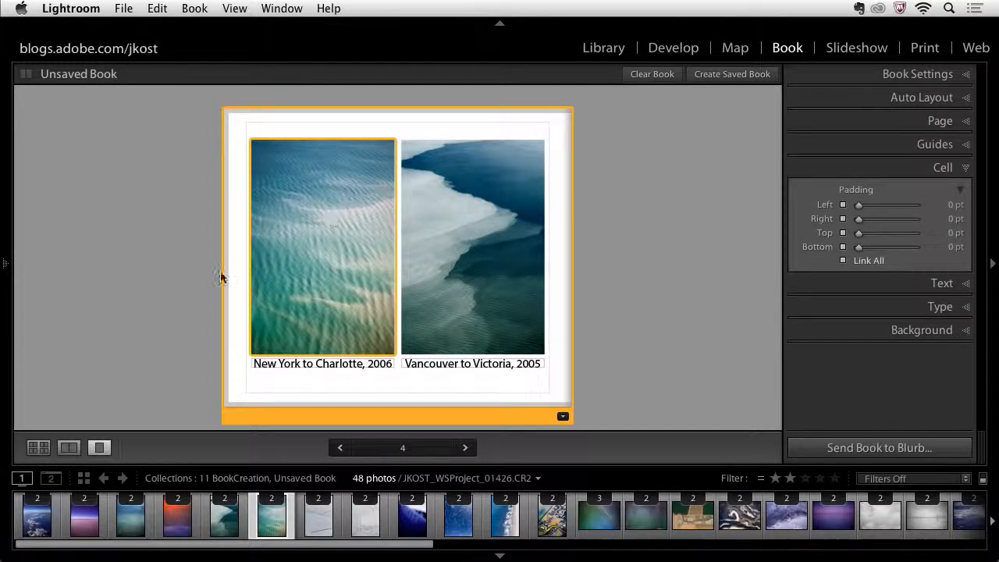
# - Swap the Vancouver photo with page 5's Atlanta photo, then place the San Jose to Chicago photo in page 5's first cell
pyautogui.click(69, 449)
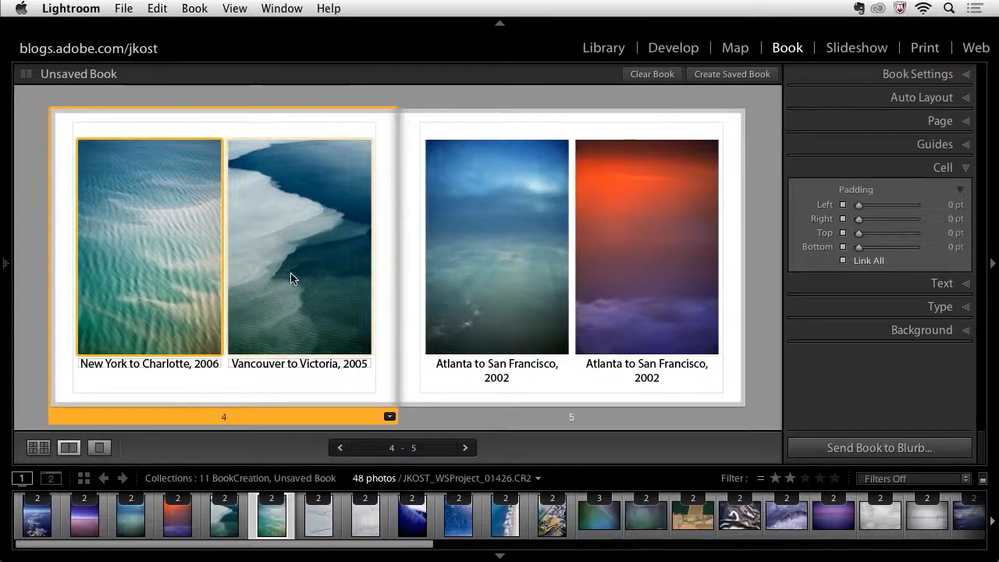
pyautogui.moveTo(290, 263); pyautogui.dragTo(487, 250)
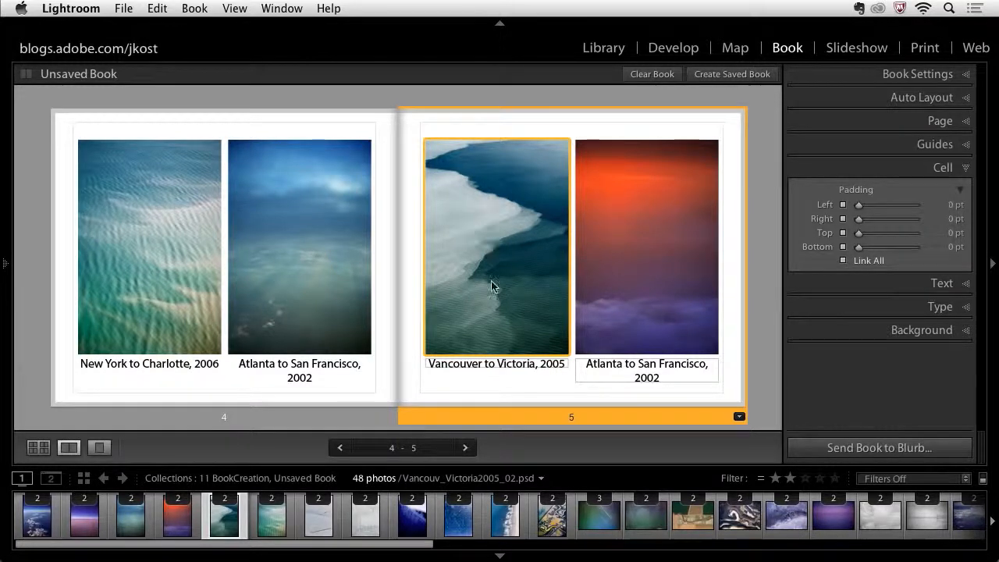
pyautogui.click(558, 532)
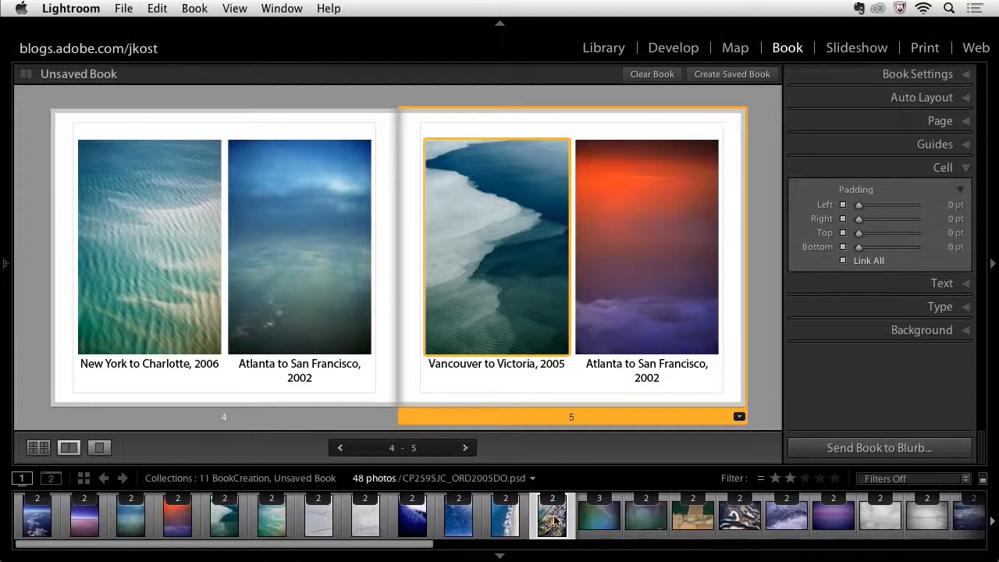
pyautogui.moveTo(554, 526); pyautogui.dragTo(520, 272)
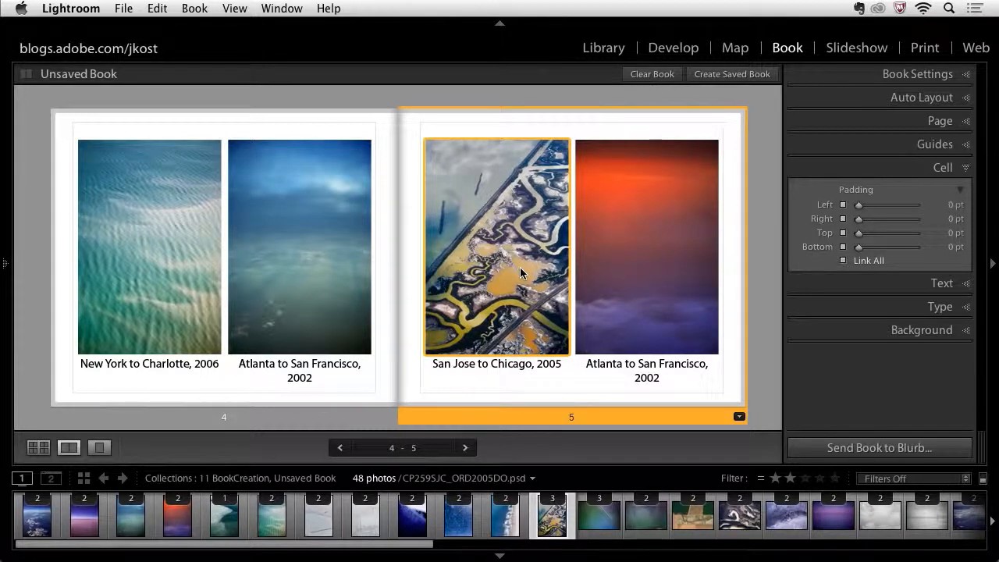
# - Save the book as Window Seat Book inside the 11 BookCreation collection
pyautogui.rightClick(603, 124)
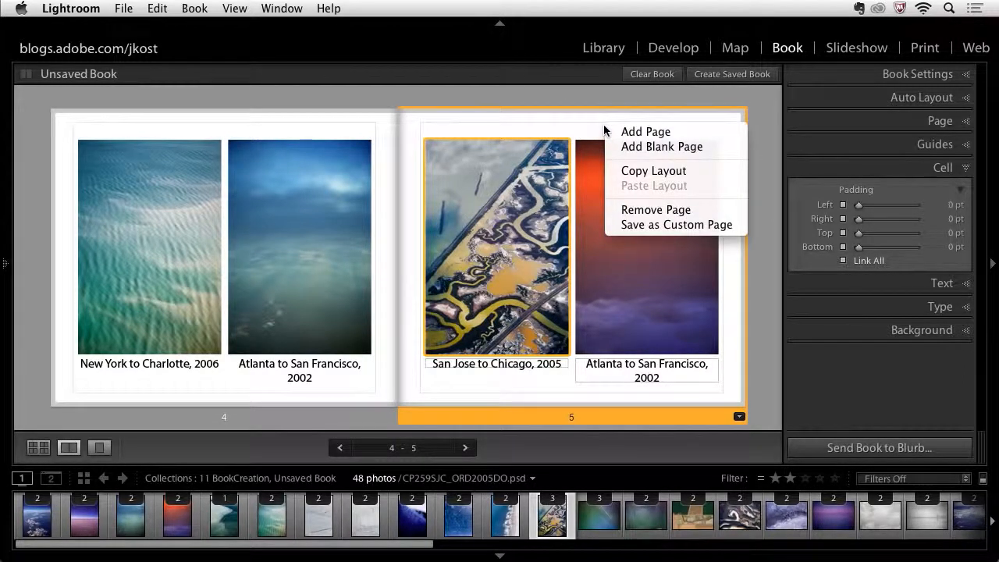
pyautogui.click(758, 200)
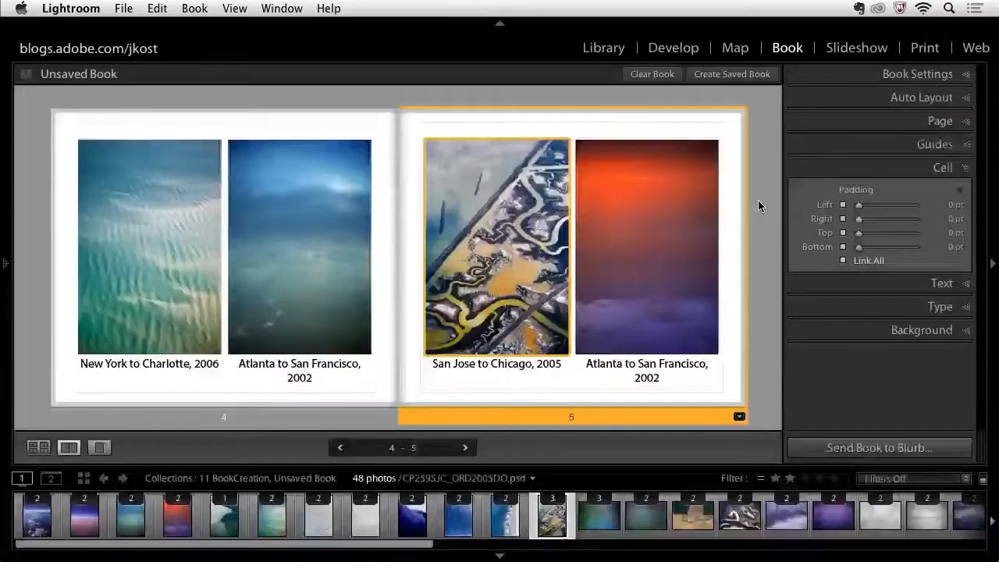
pyautogui.click(731, 74)
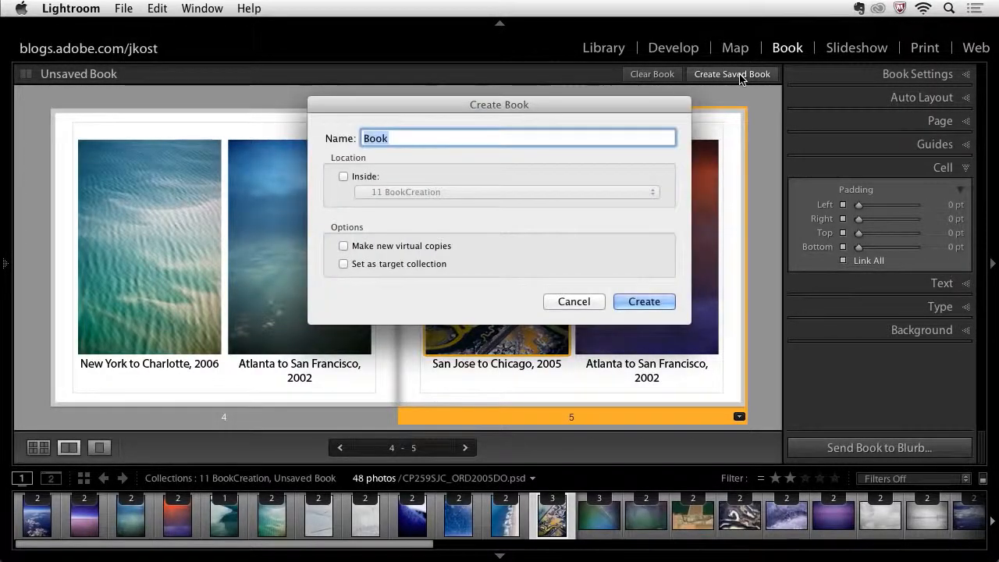
pyautogui.write('Win')
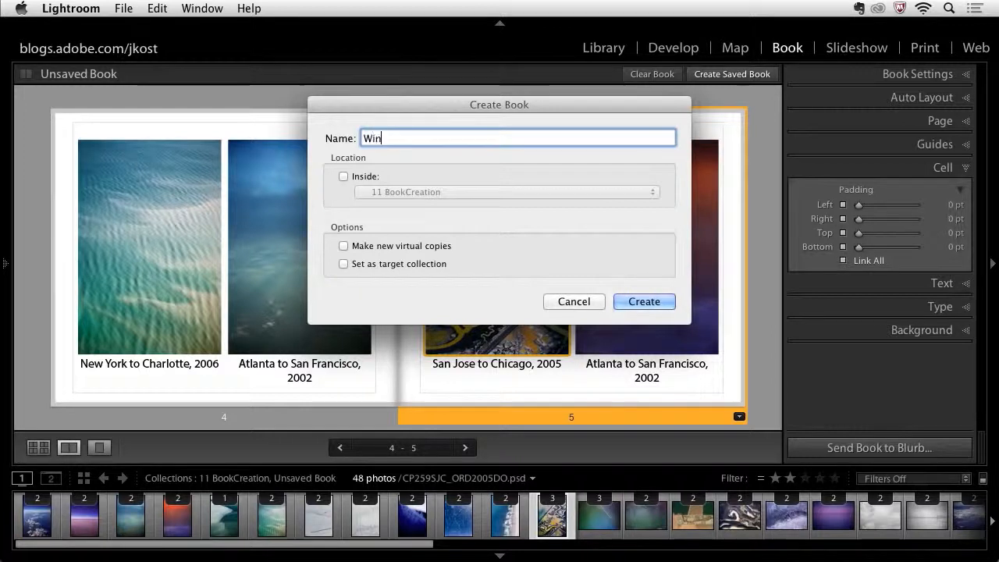
pyautogui.write('dow Seat Book')
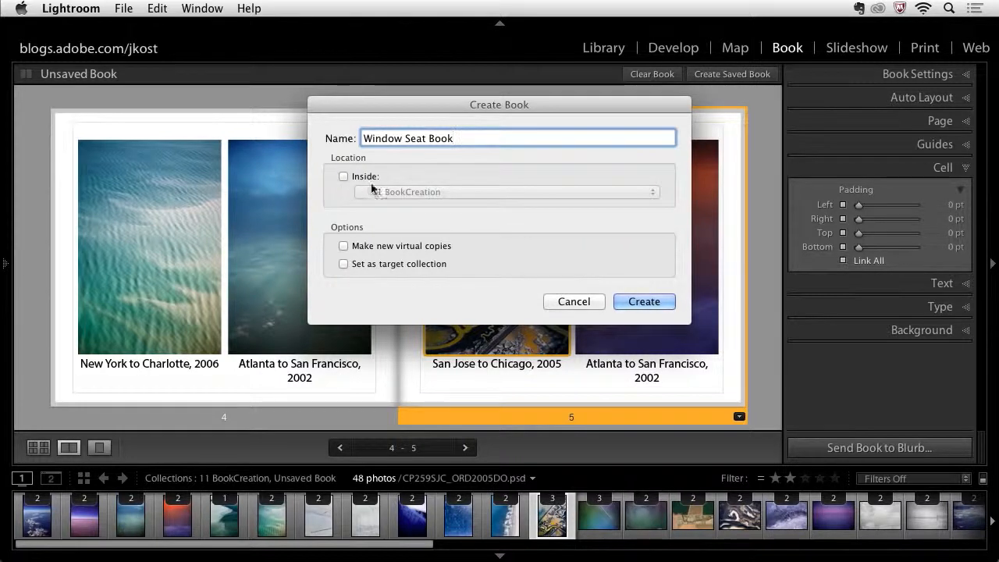
pyautogui.click(343, 176)
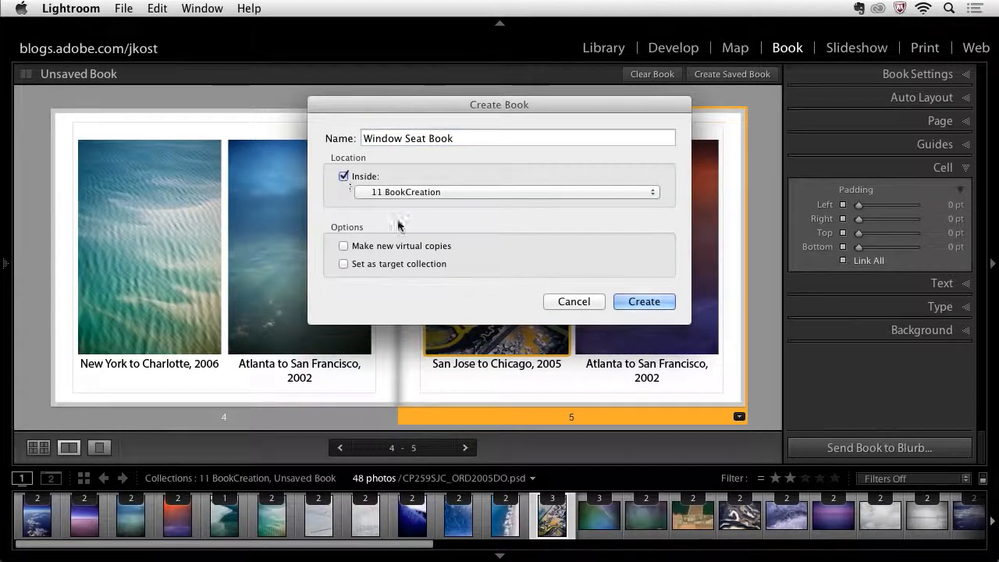
pyautogui.click(644, 302)
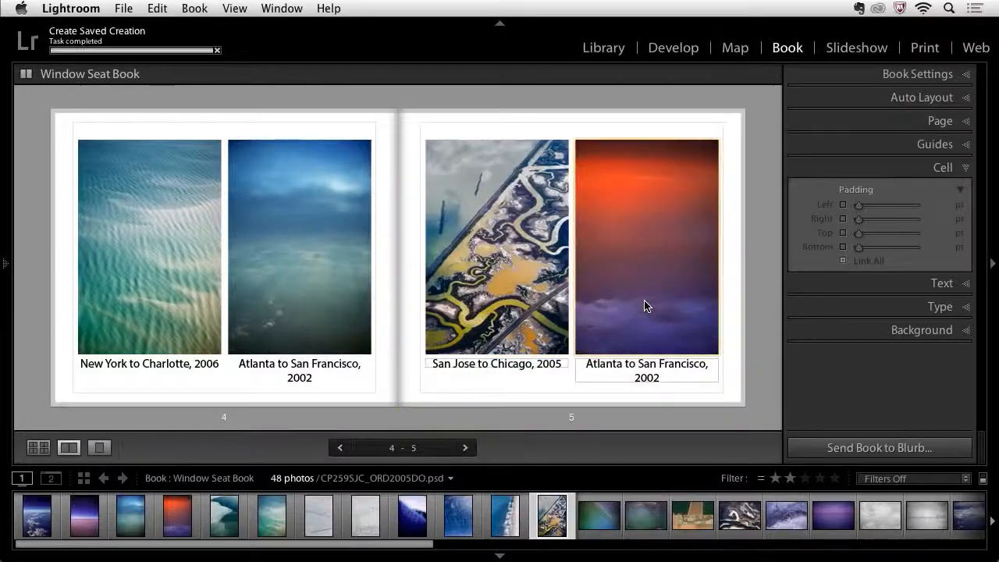
# - Select all text cells in the book and set their type size to 8 pt
pyautogui.click(8, 265)
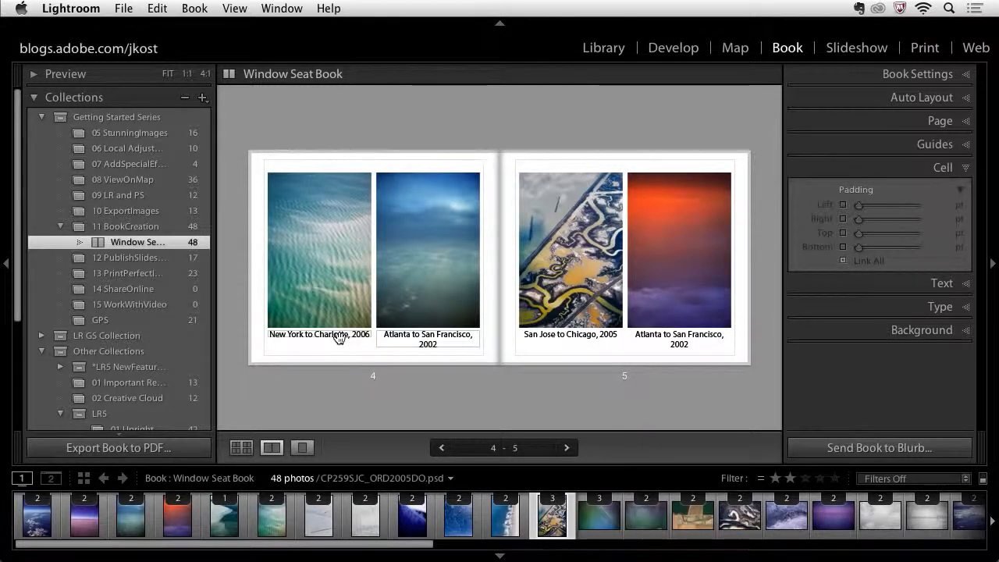
pyautogui.press('super+e')
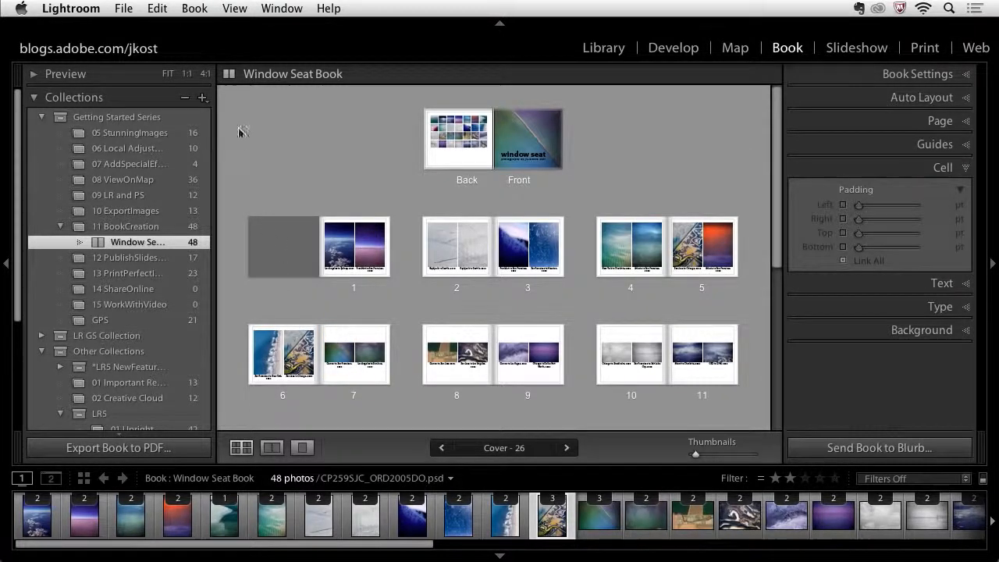
pyautogui.click(158, 7)
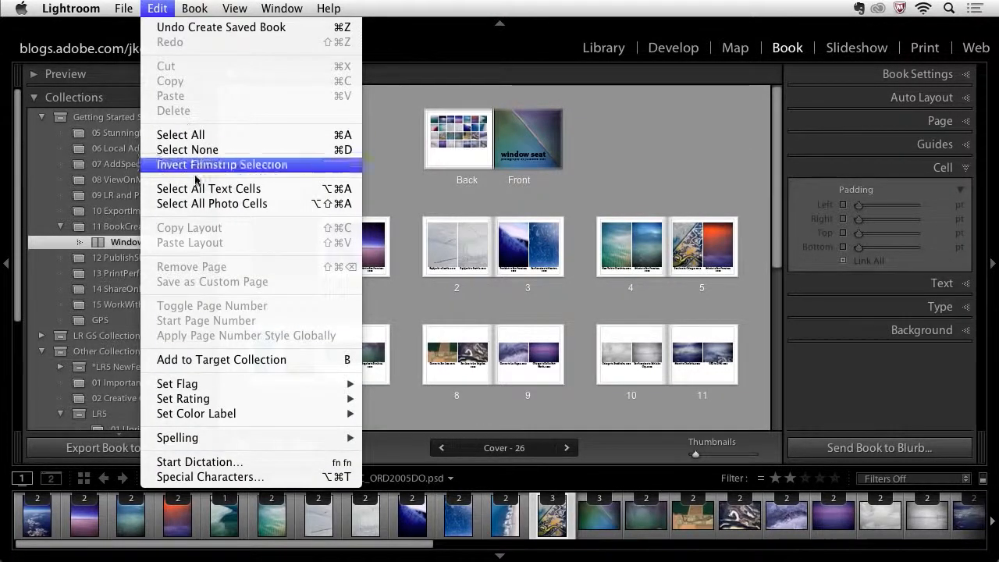
pyautogui.click(273, 191)
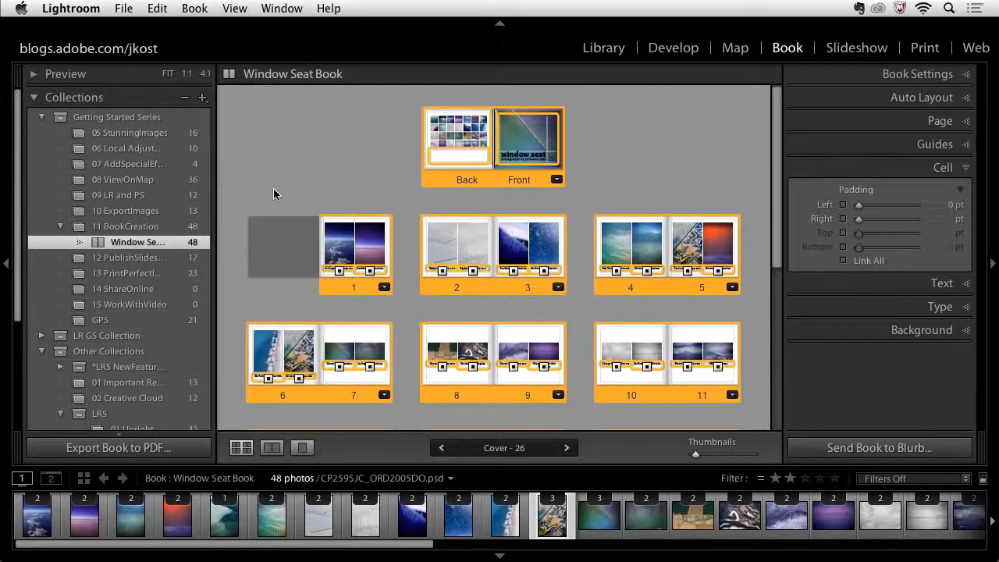
pyautogui.click(531, 147)
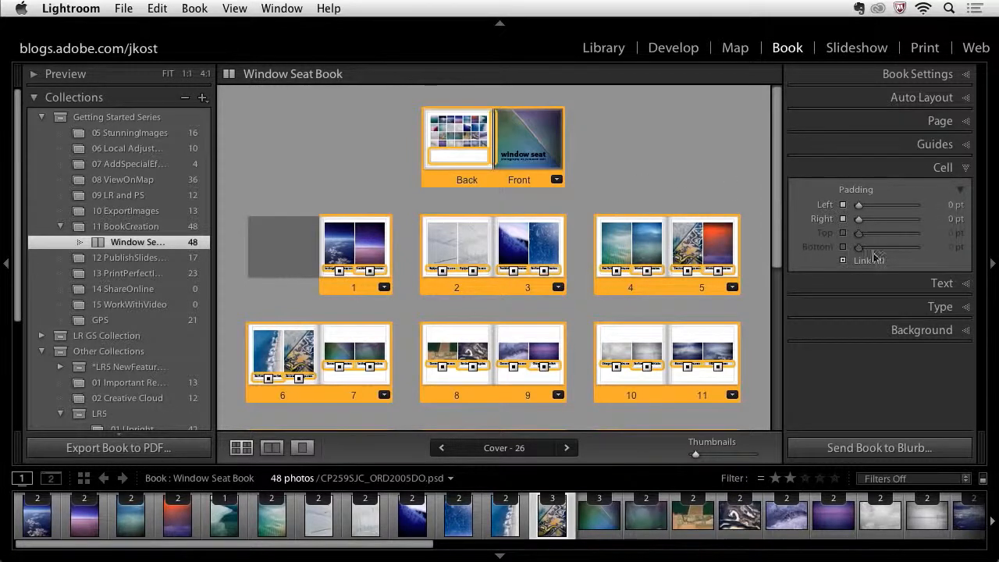
pyautogui.click(903, 309)
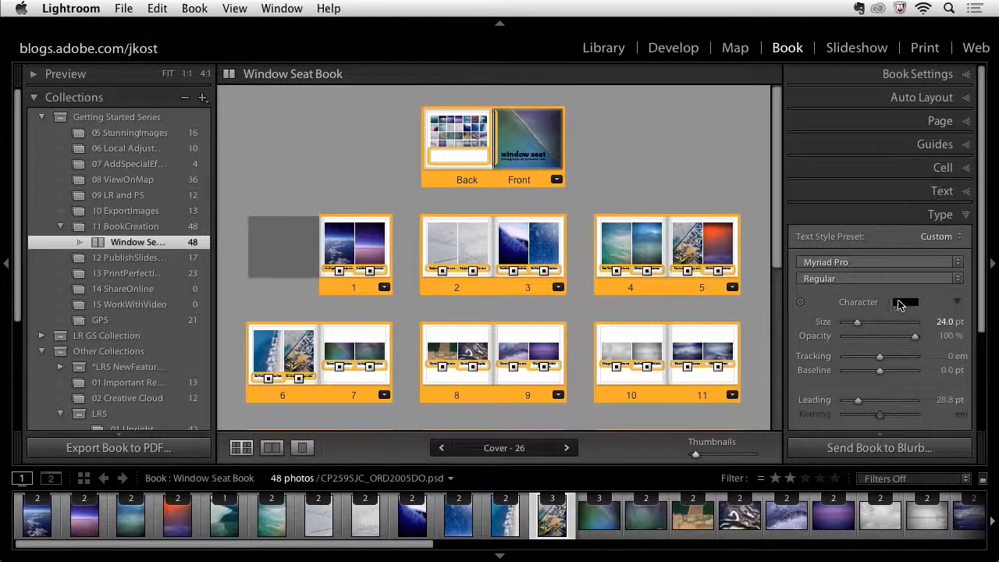
pyautogui.scroll(-3, 896, 308)
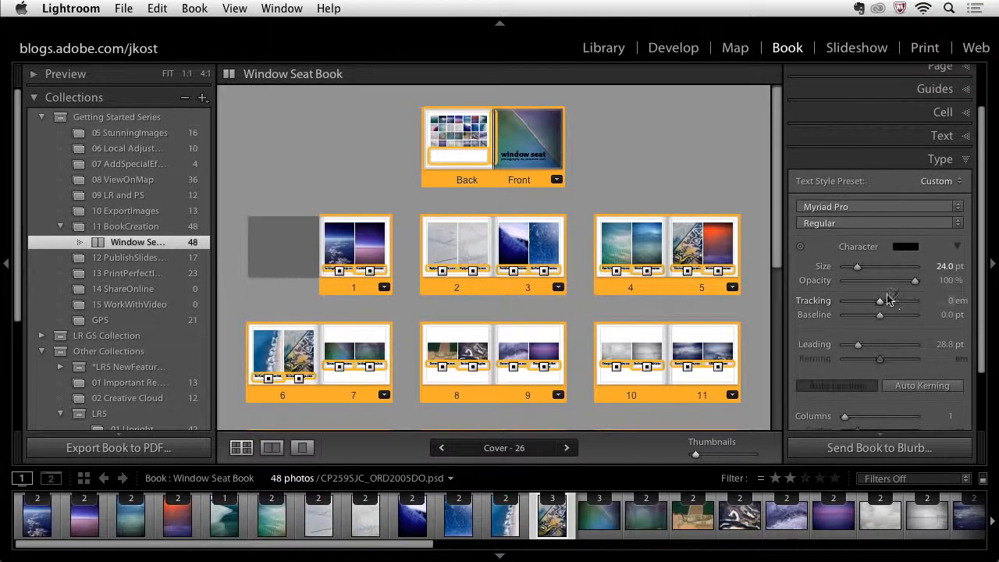
pyautogui.click(944, 266)
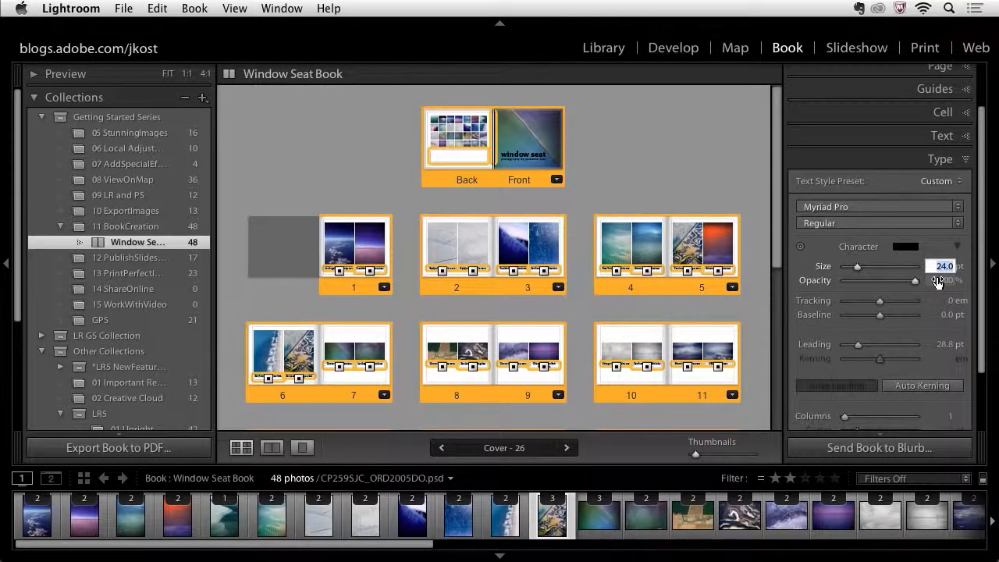
pyautogui.write('8')
pyautogui.press('Tab')
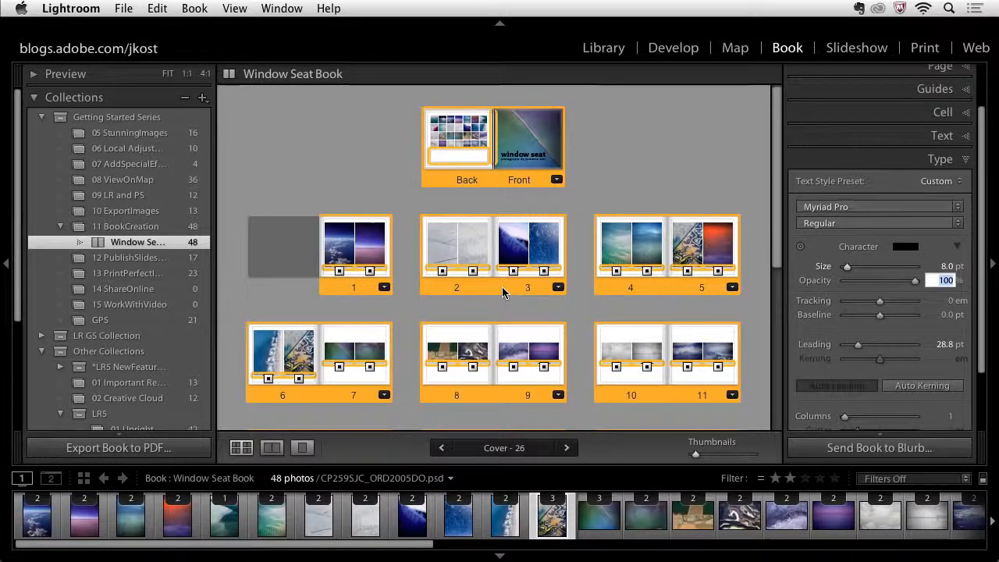
# - Select all text cells again and align their caption text to the right
pyautogui.press('super+r')
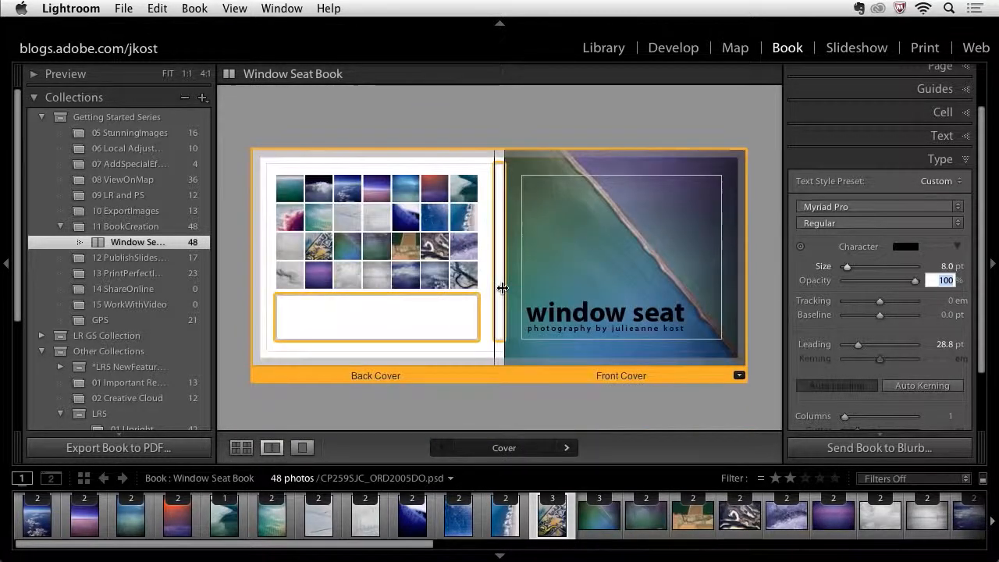
pyautogui.click(567, 448)
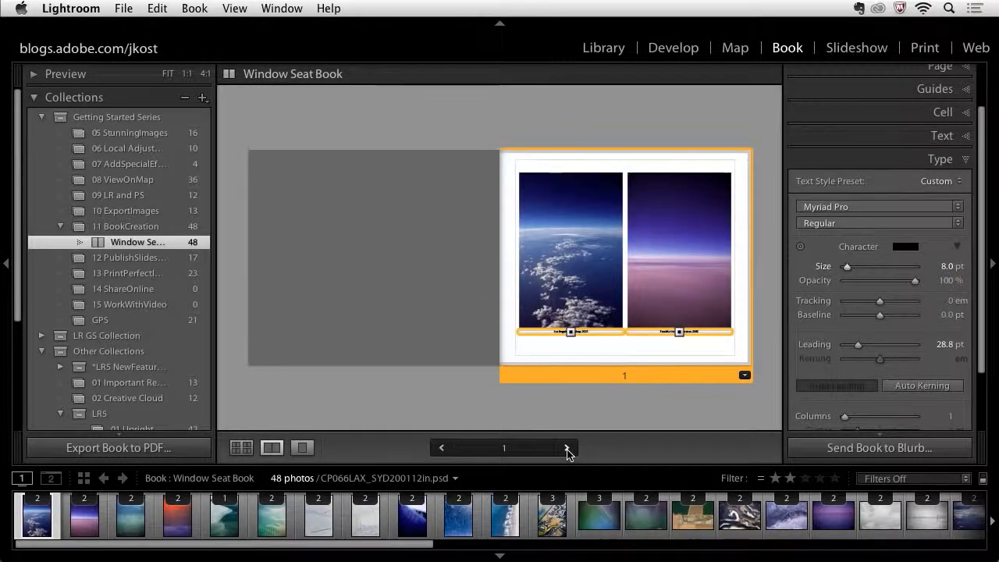
pyautogui.click(565, 449)
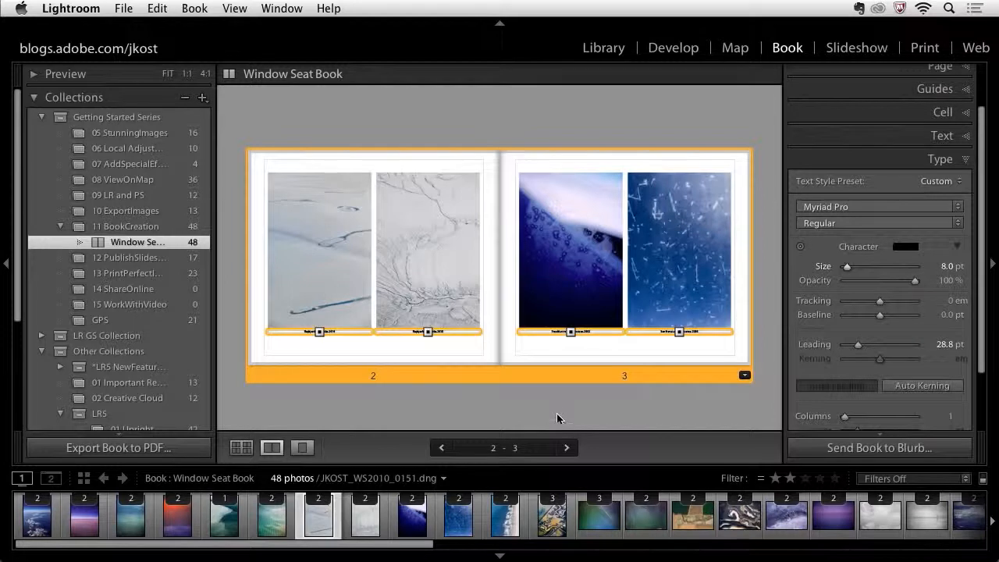
pyautogui.click(555, 414)
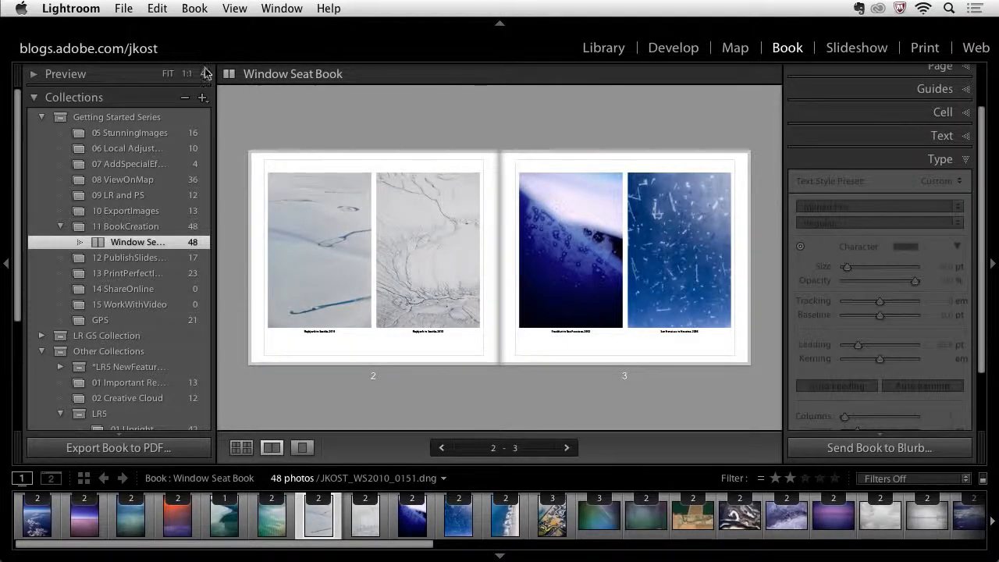
pyautogui.click(159, 8)
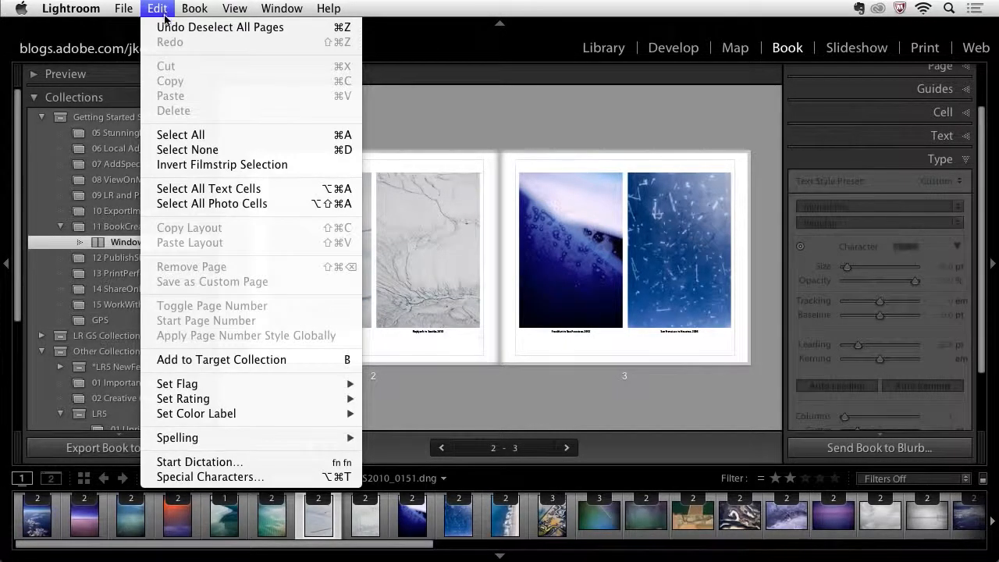
pyautogui.click(208, 188)
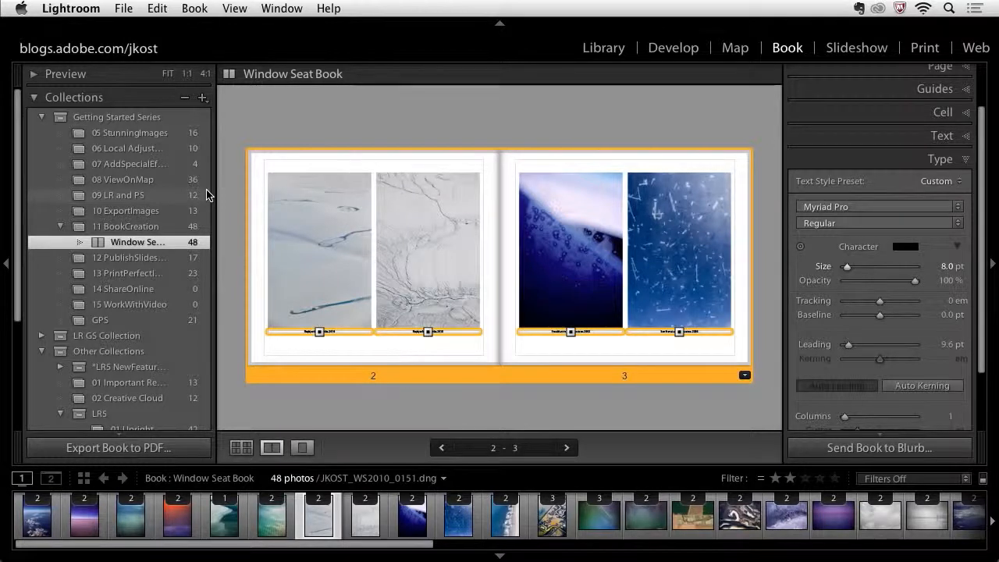
pyautogui.scroll(-3, 876, 335)
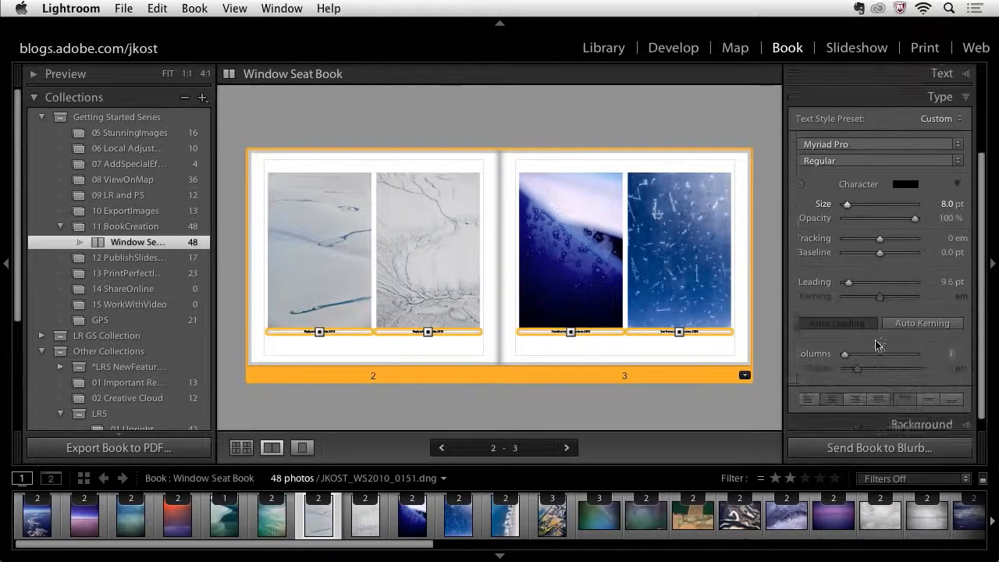
pyautogui.click(855, 387)
pyautogui.click(764, 363)
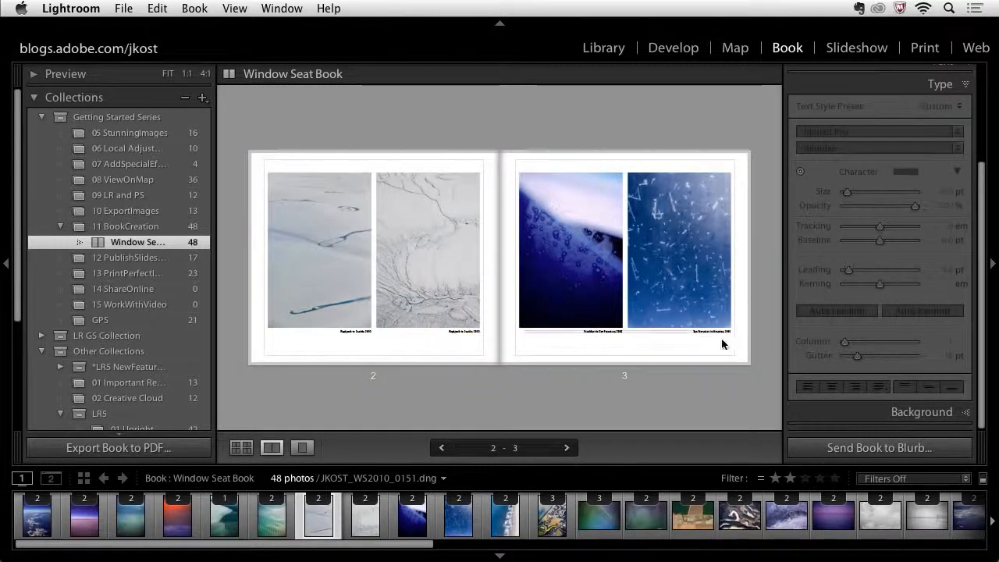
pyautogui.click(566, 450)
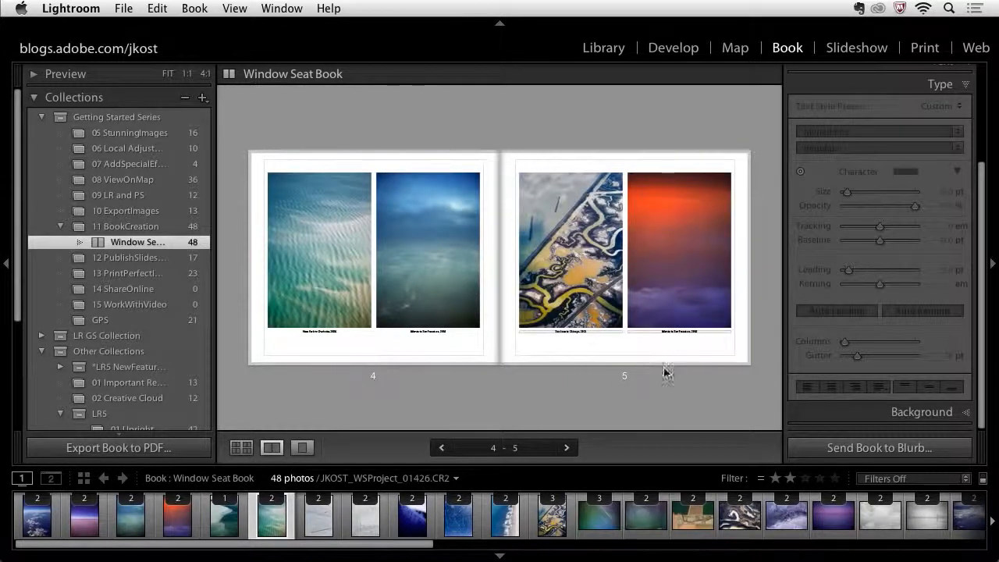
pyautogui.click(245, 450)
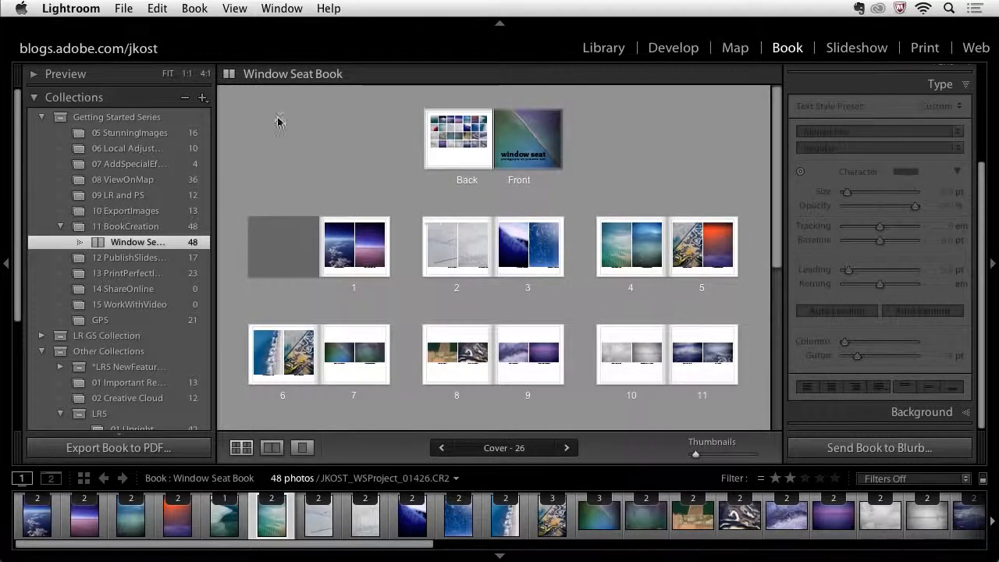
# - Select all text cells and save their current type settings as a new text style preset
pyautogui.click(156, 8)
pyautogui.click(206, 189)
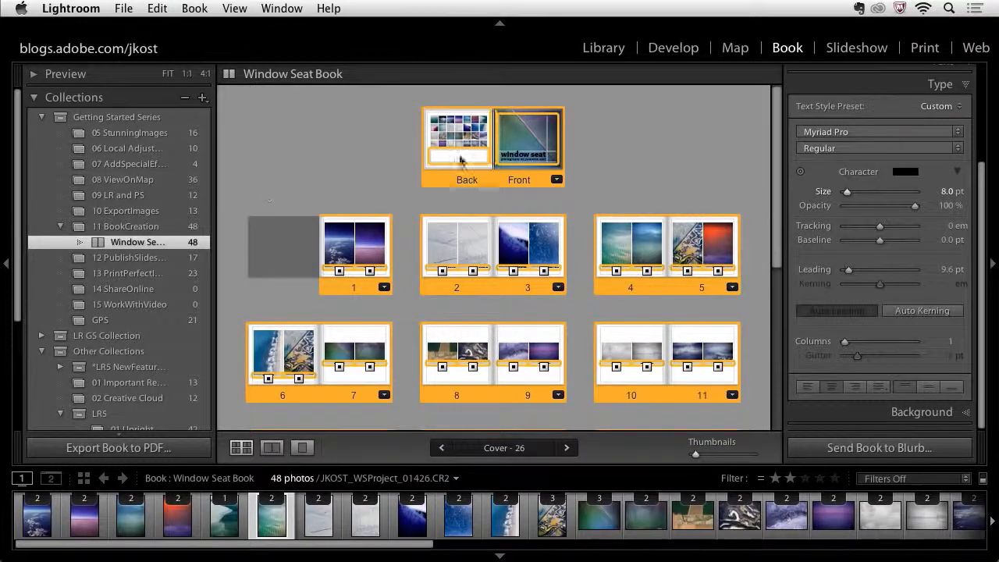
pyautogui.keyDown('super'); pyautogui.click(519, 149); pyautogui.keyUp('super')
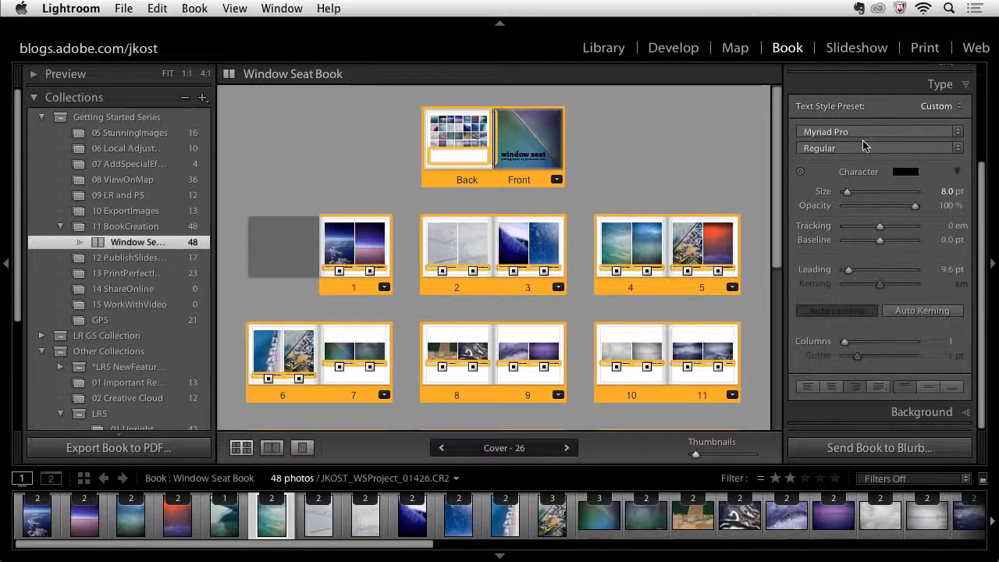
pyautogui.click(949, 106)
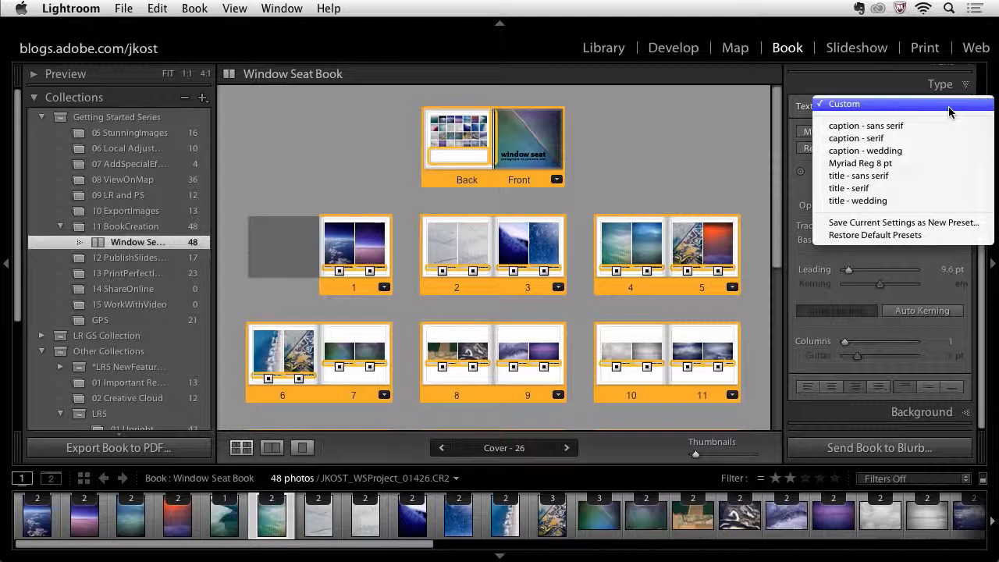
pyautogui.click(964, 228)
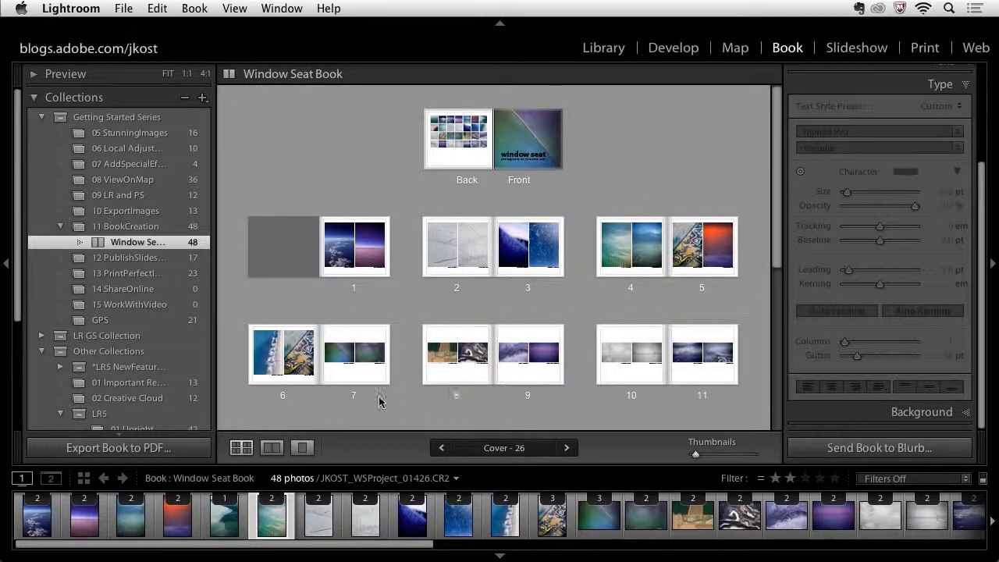
# - Open page 7 and change its layout to a two-photo template with the photos stacked vertically
pyautogui.click(330, 399)
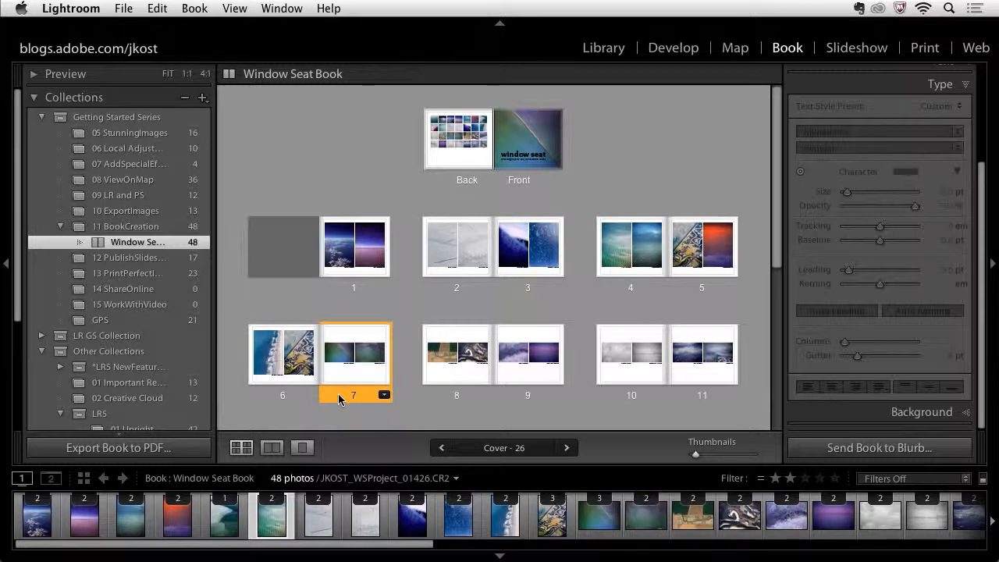
pyautogui.doubleClick(338, 399)
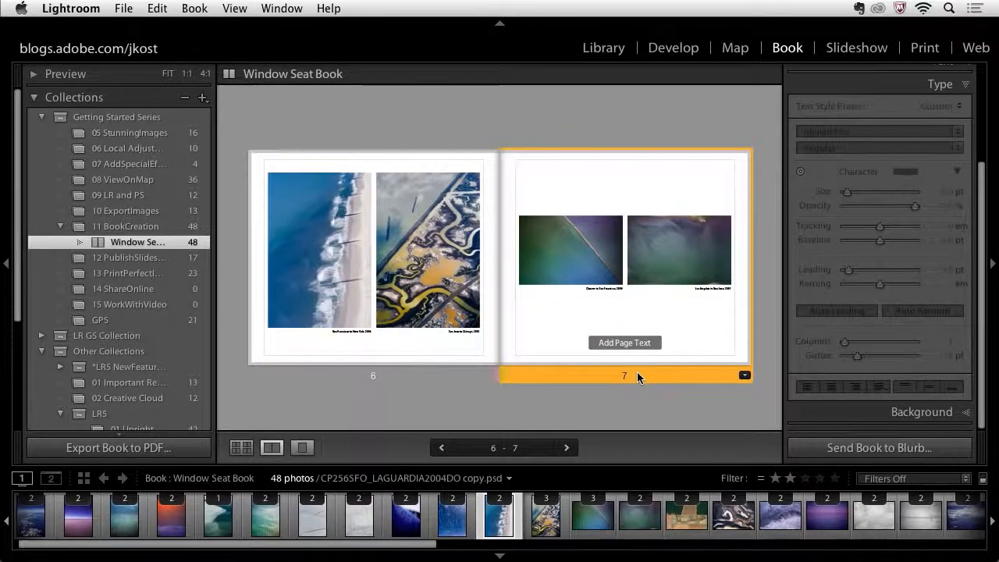
pyautogui.click(744, 377)
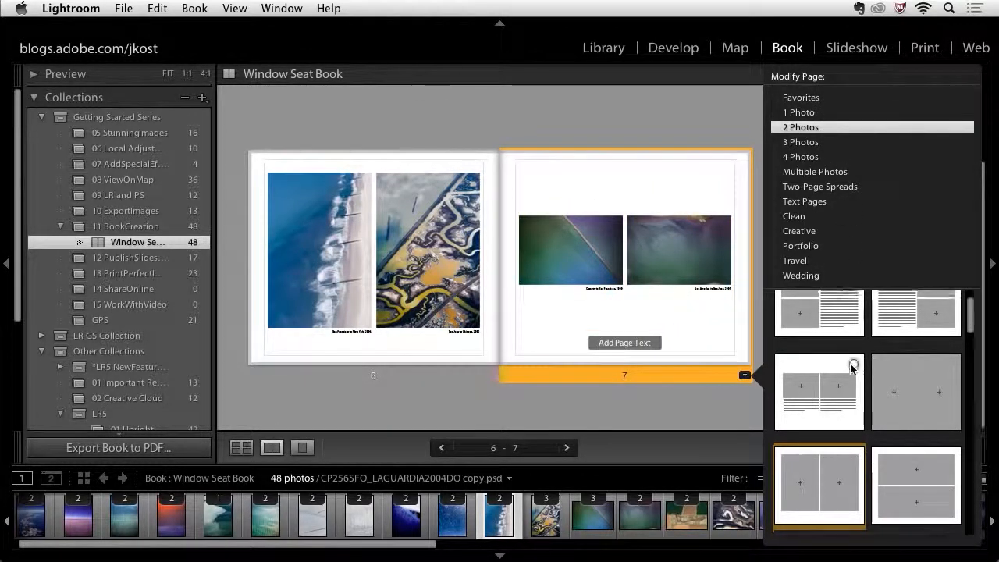
pyautogui.scroll(-3, 849, 370)
pyautogui.scroll(-3, 849, 377)
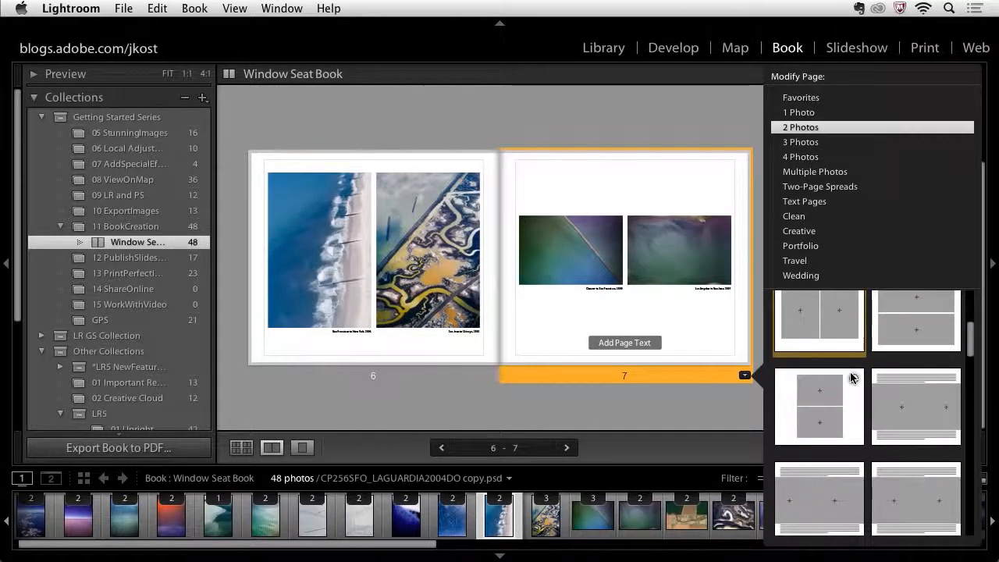
pyautogui.scroll(1, 850, 377)
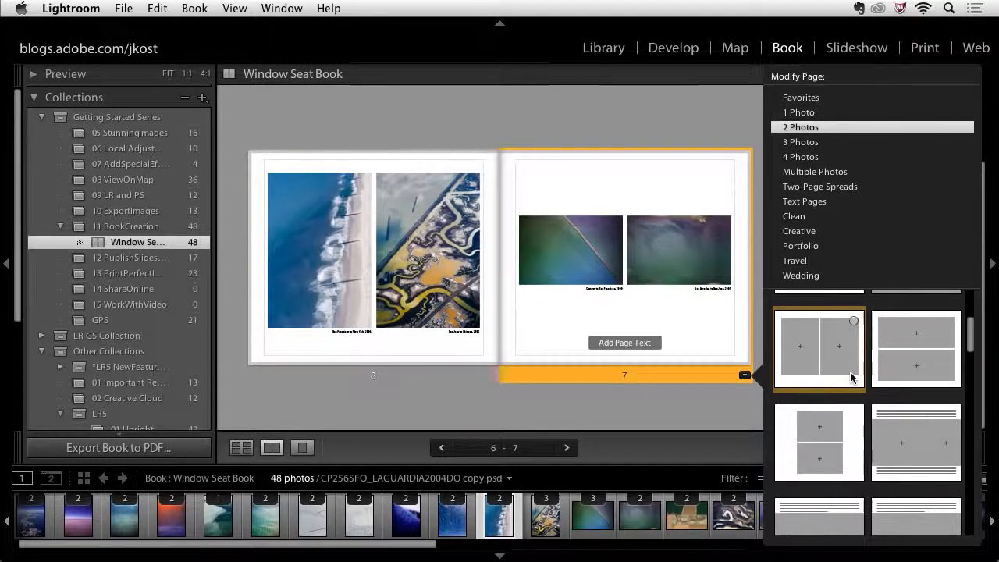
pyautogui.click(923, 353)
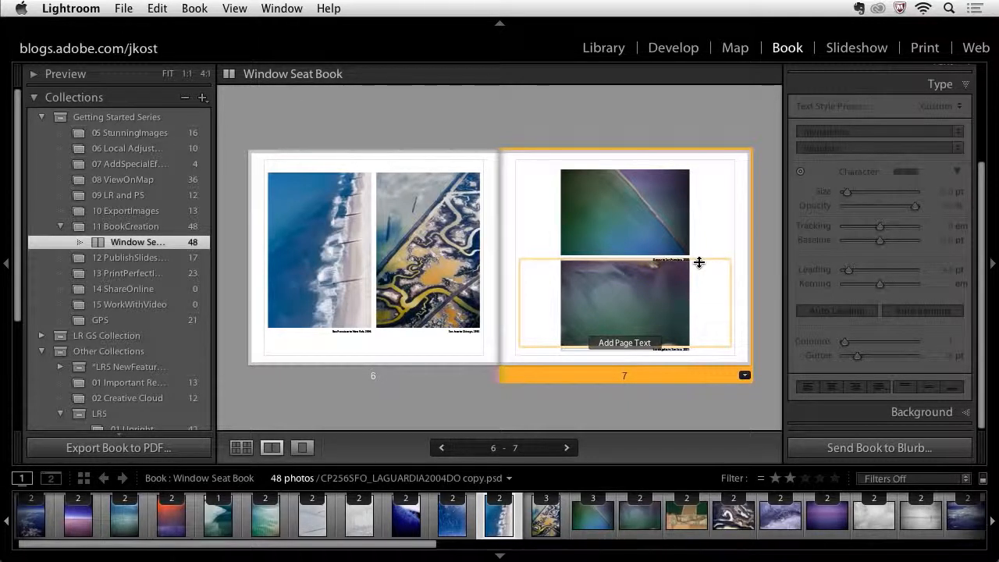
# - Select both photo cells on page 7 and set their bottom padding to 7 pt
pyautogui.doubleClick(684, 376)
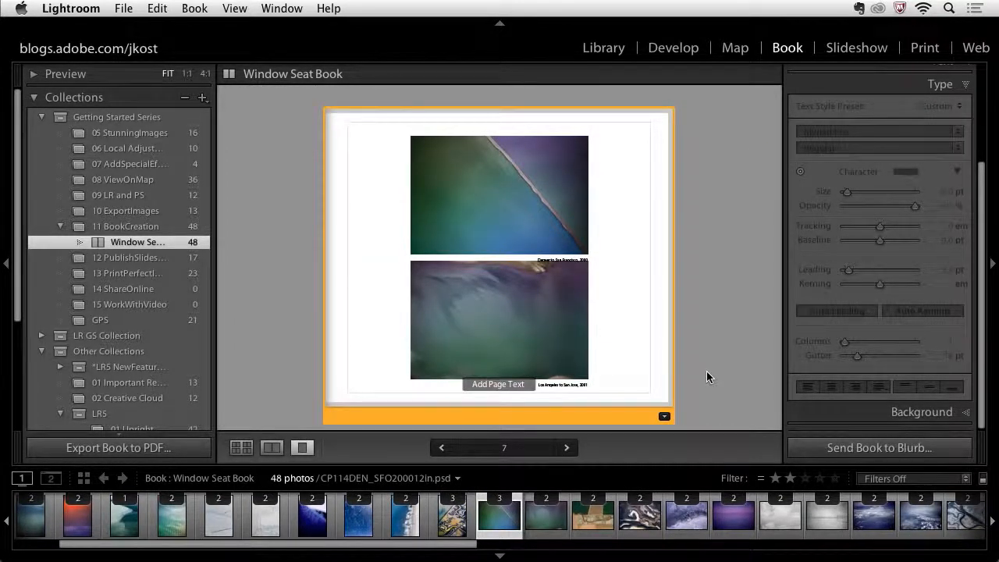
pyautogui.click(564, 226)
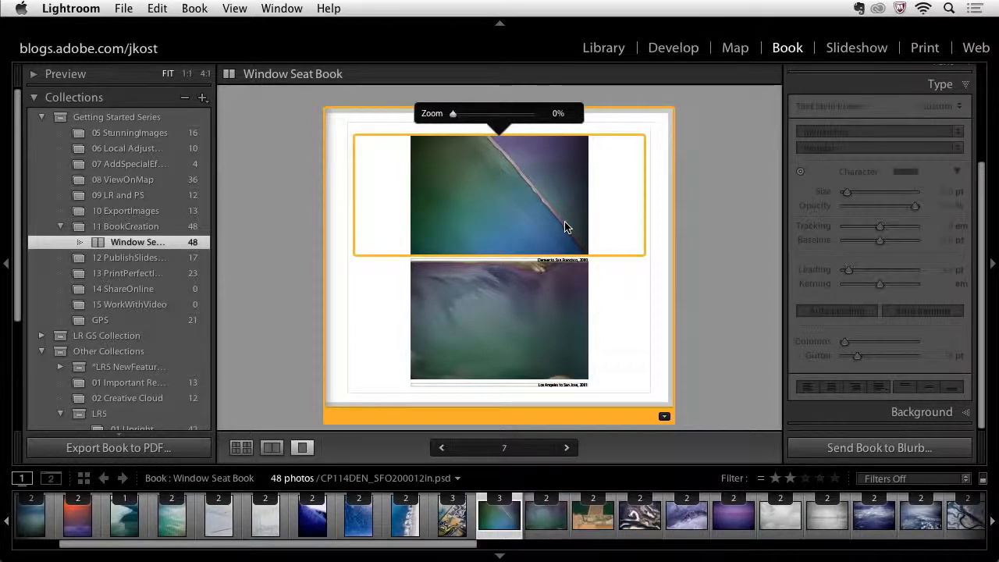
pyautogui.click(563, 314)
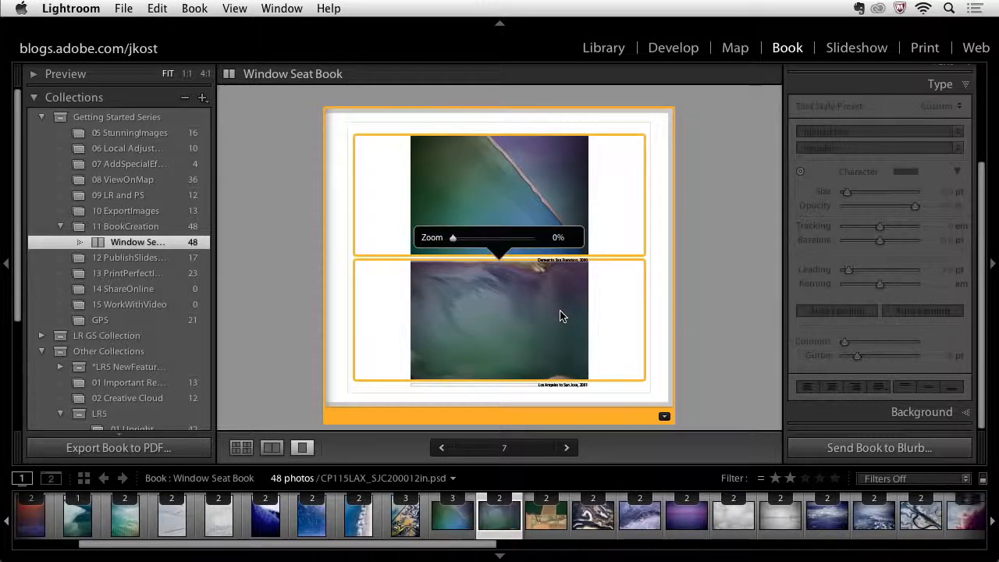
pyautogui.scroll(3, 949, 184)
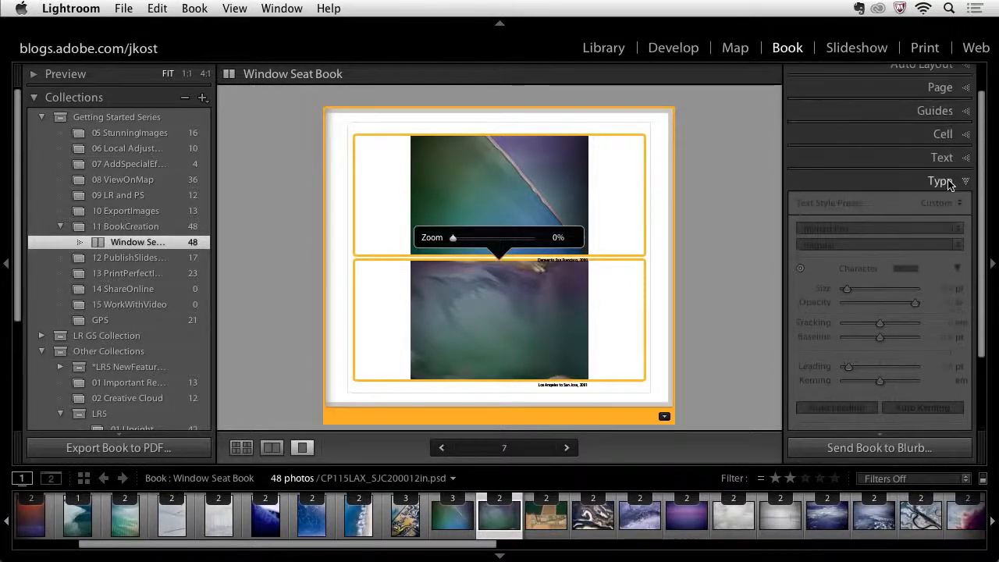
pyautogui.scroll(2, 945, 181)
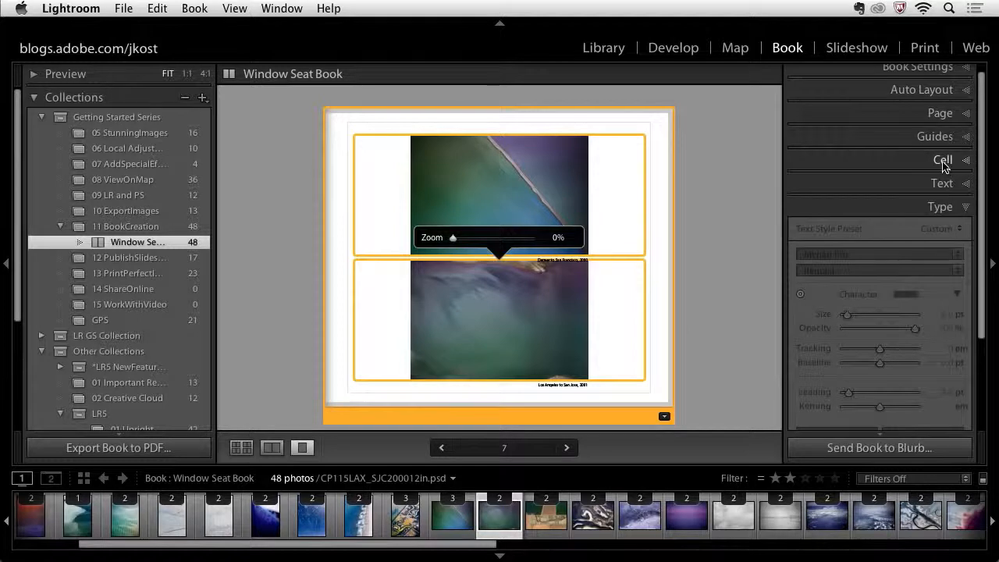
pyautogui.click(943, 161)
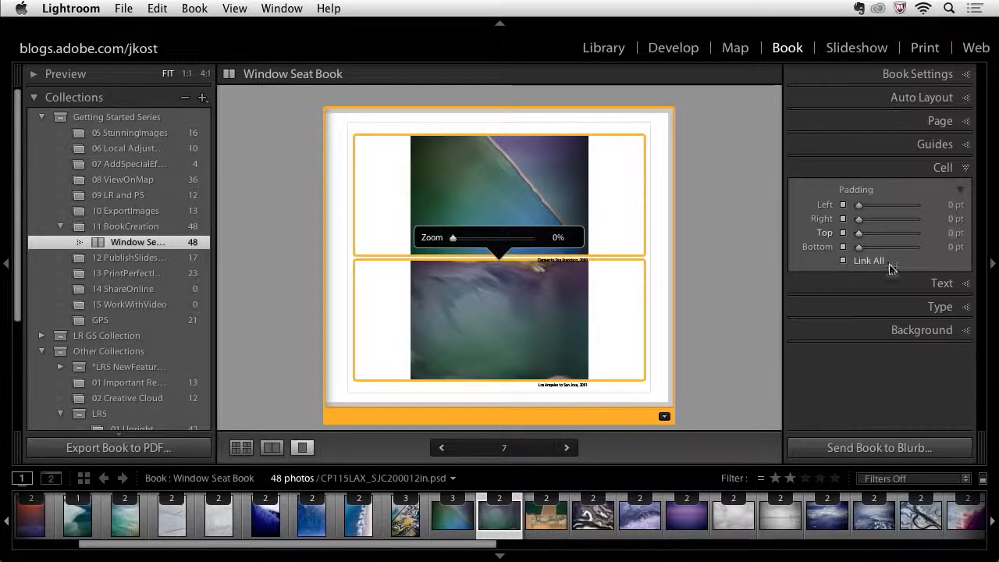
pyautogui.click(843, 261)
pyautogui.moveTo(858, 246); pyautogui.dragTo(860, 248)
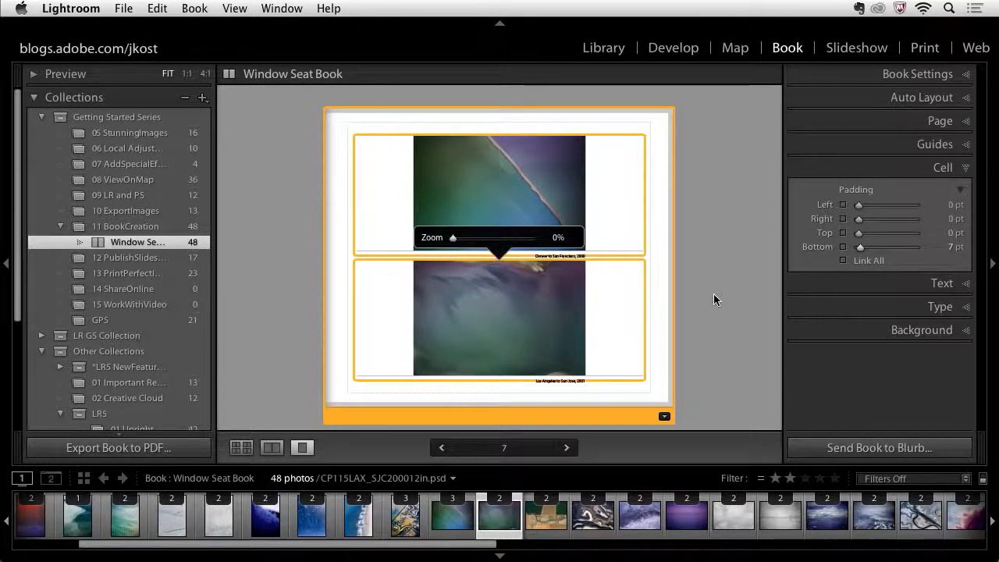
# - Select both photo captions on page 7 and set their photo text offset to 2 pt
pyautogui.click(585, 256)
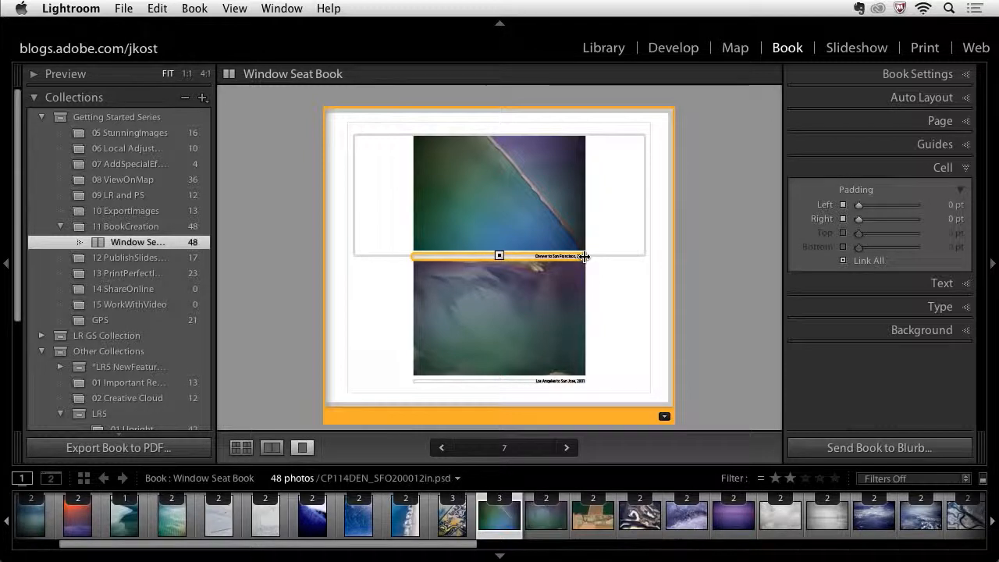
pyautogui.click(576, 381)
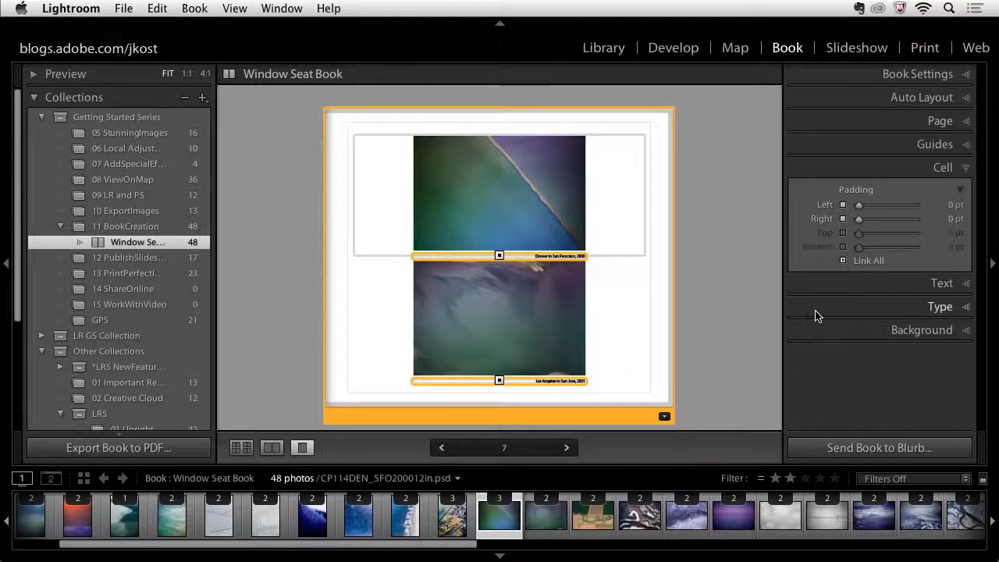
pyautogui.click(877, 284)
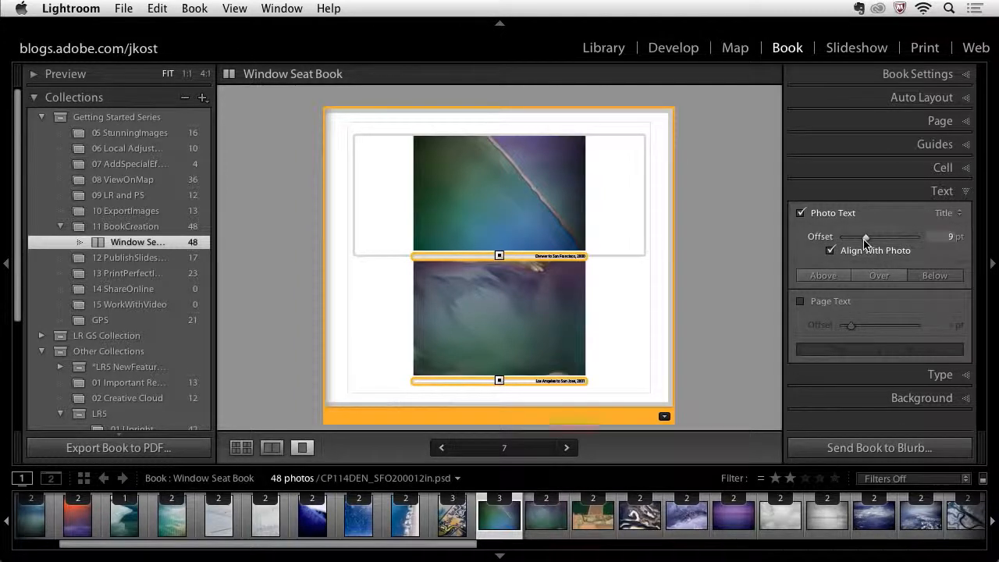
pyautogui.moveTo(865, 241); pyautogui.dragTo(848, 241)
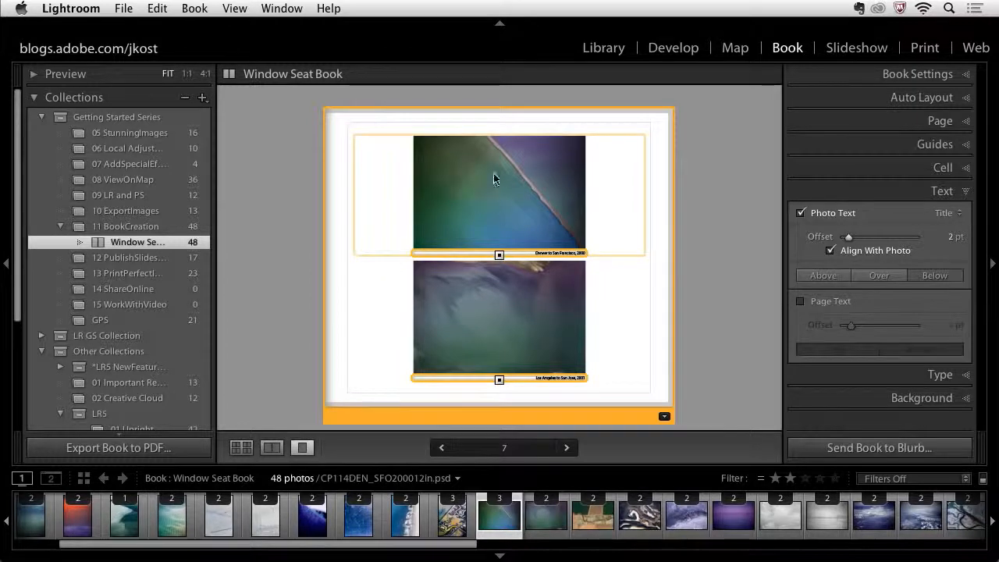
# - Save page 7's layout as a custom page
pyautogui.click(657, 316)
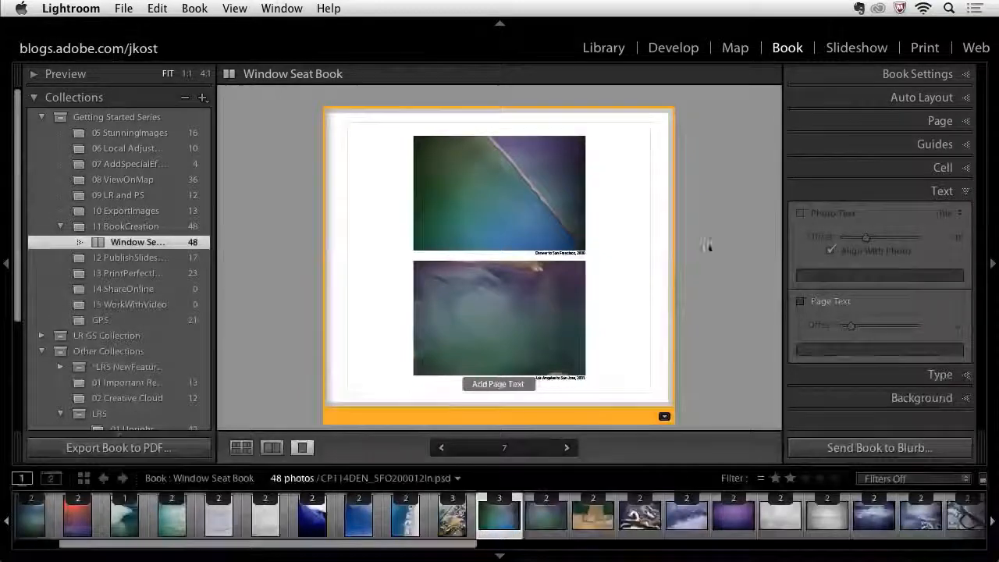
pyautogui.rightClick(655, 234)
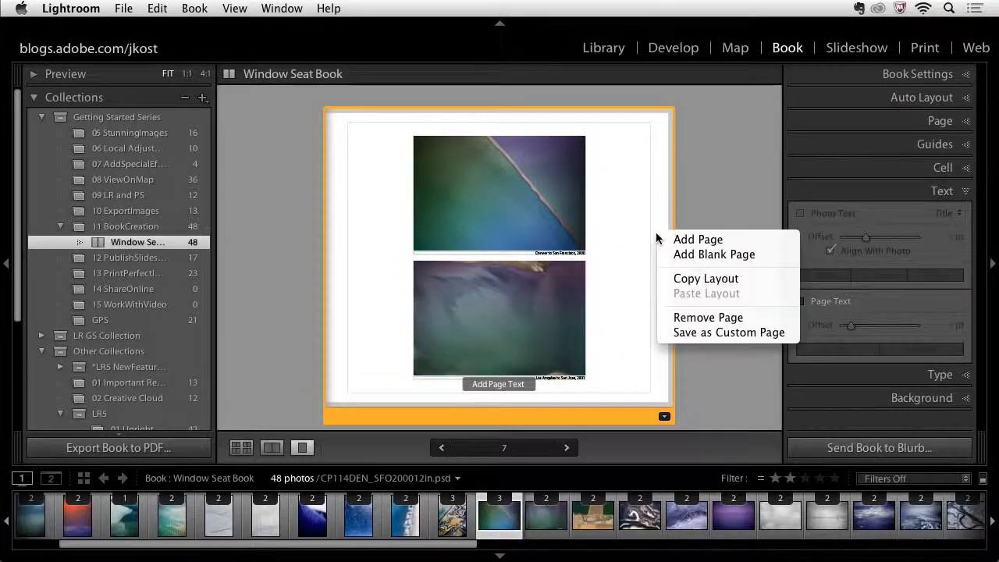
pyautogui.click(703, 336)
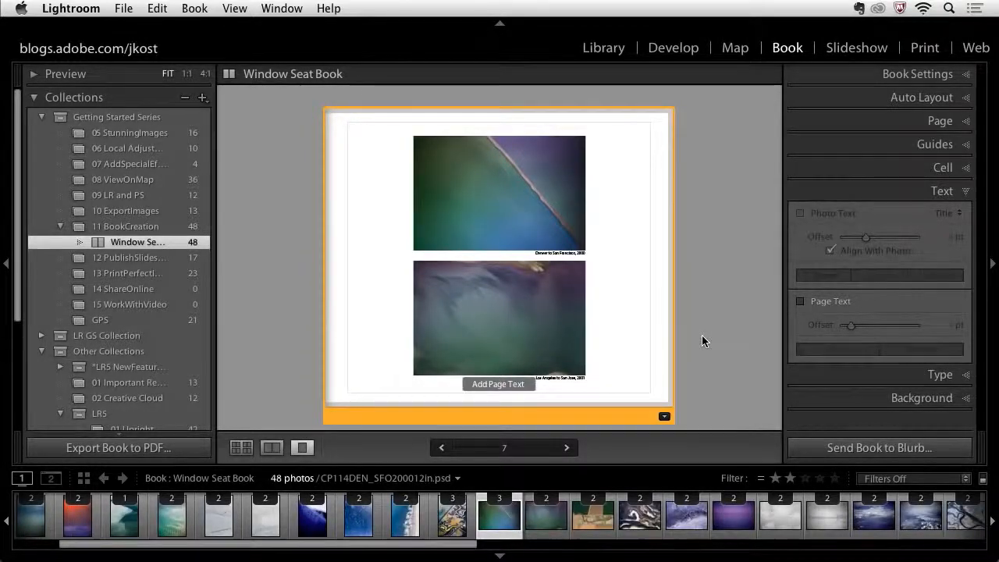
# - Select pages 8 through 20 in the grid and apply the saved custom page layout to them
pyautogui.press('super+e')
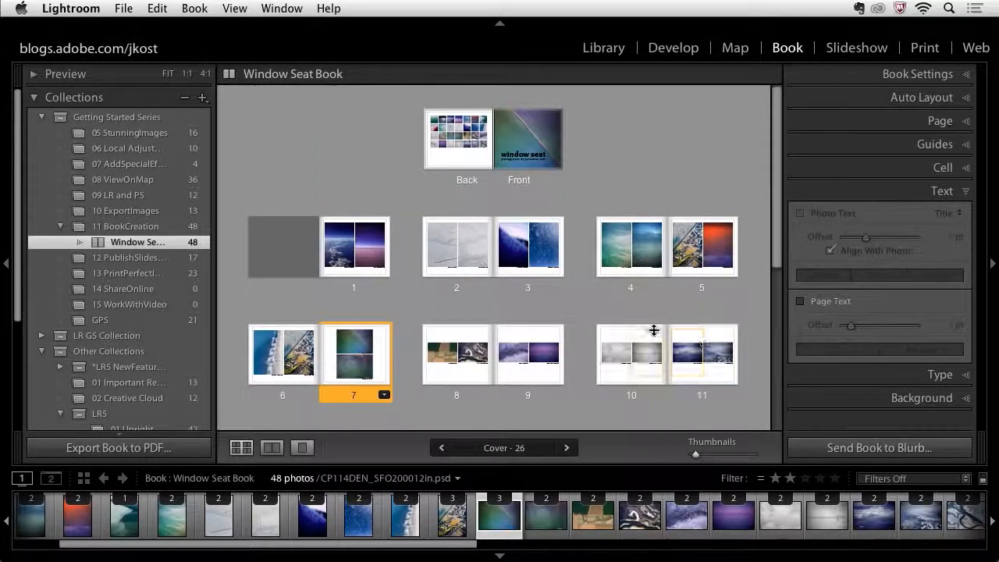
pyautogui.click(472, 394)
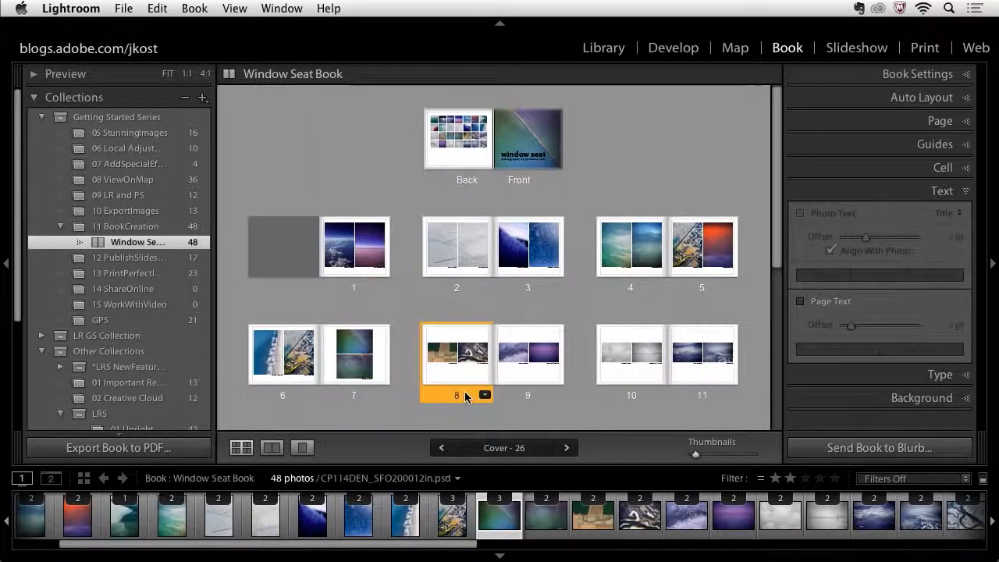
pyautogui.scroll(-4, 508, 386)
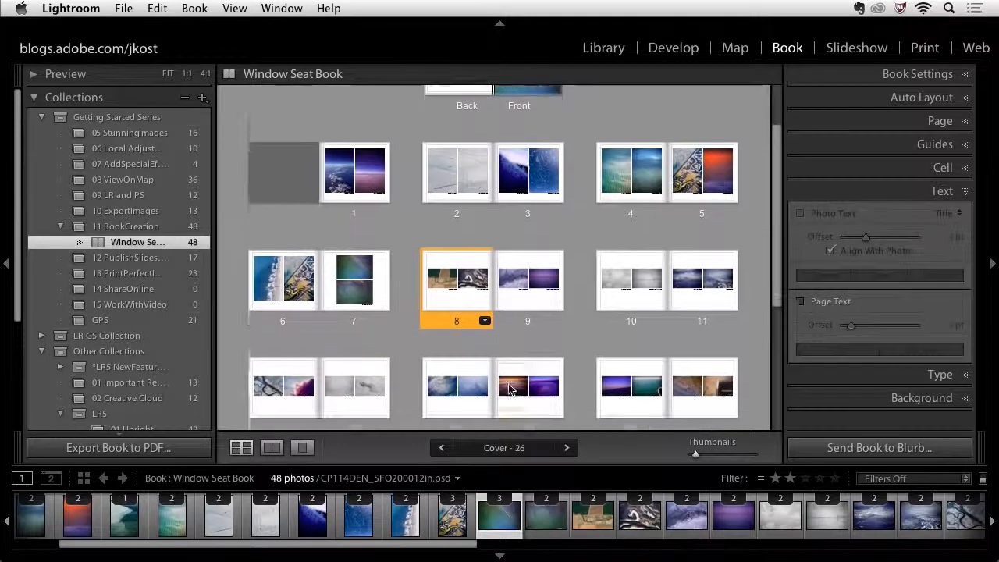
pyautogui.scroll(-2, 508, 386)
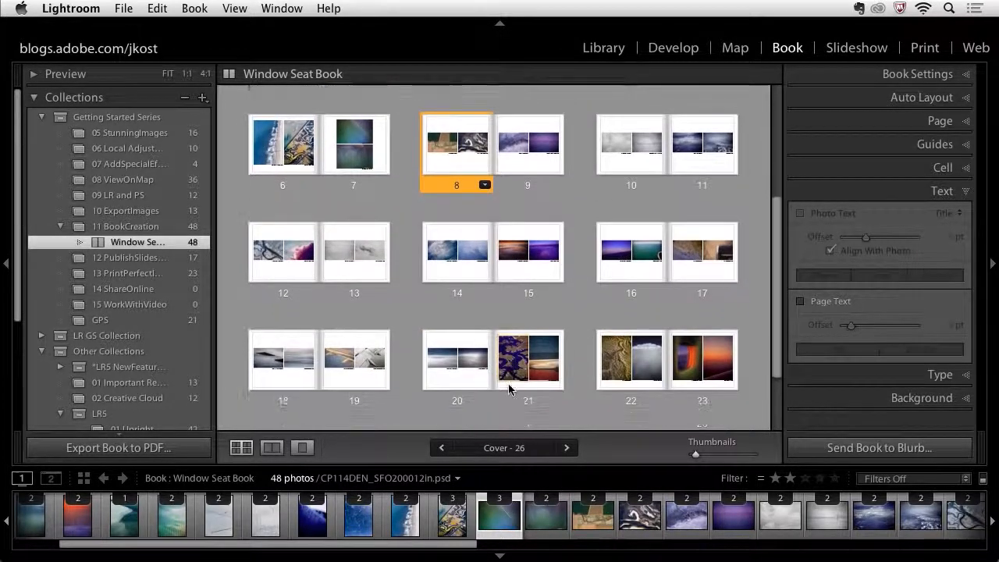
pyautogui.keyDown('shift'); pyautogui.click(469, 404); pyautogui.keyUp('shift')
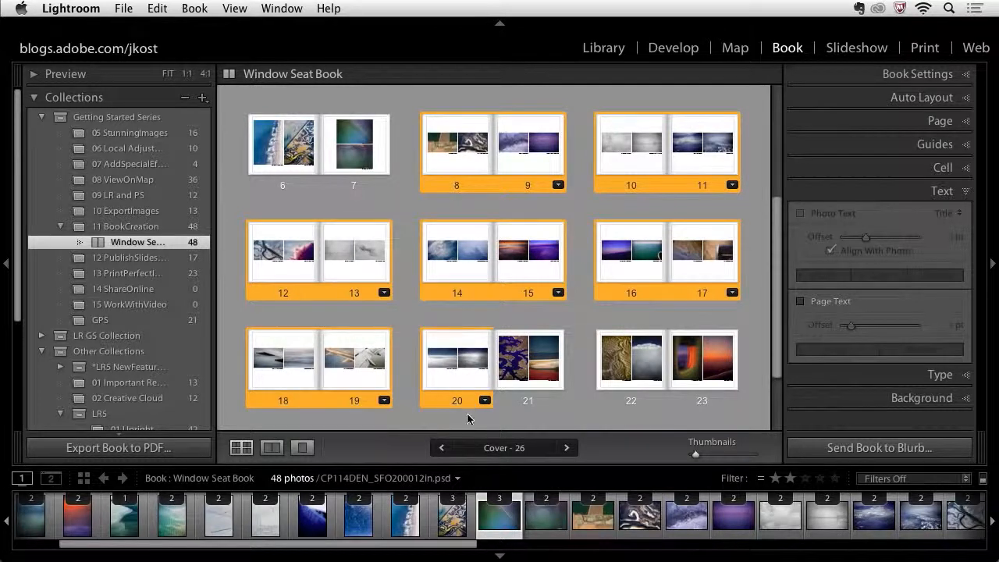
pyautogui.click(944, 123)
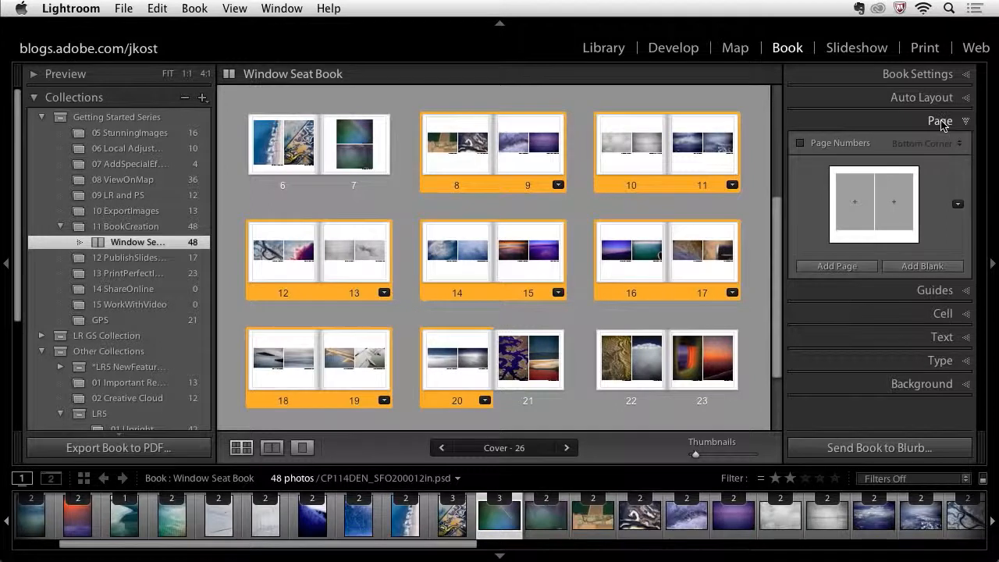
pyautogui.click(957, 206)
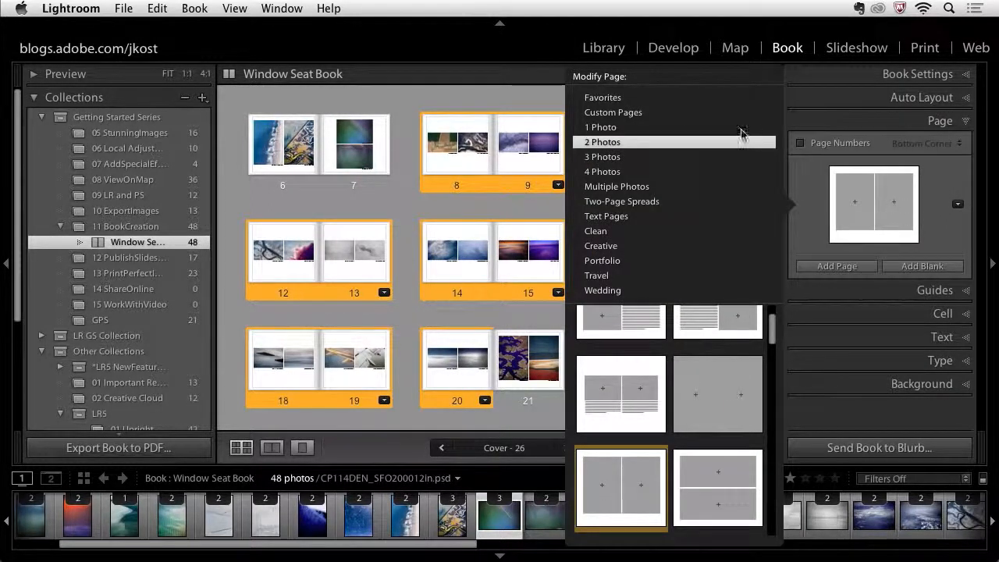
pyautogui.click(629, 114)
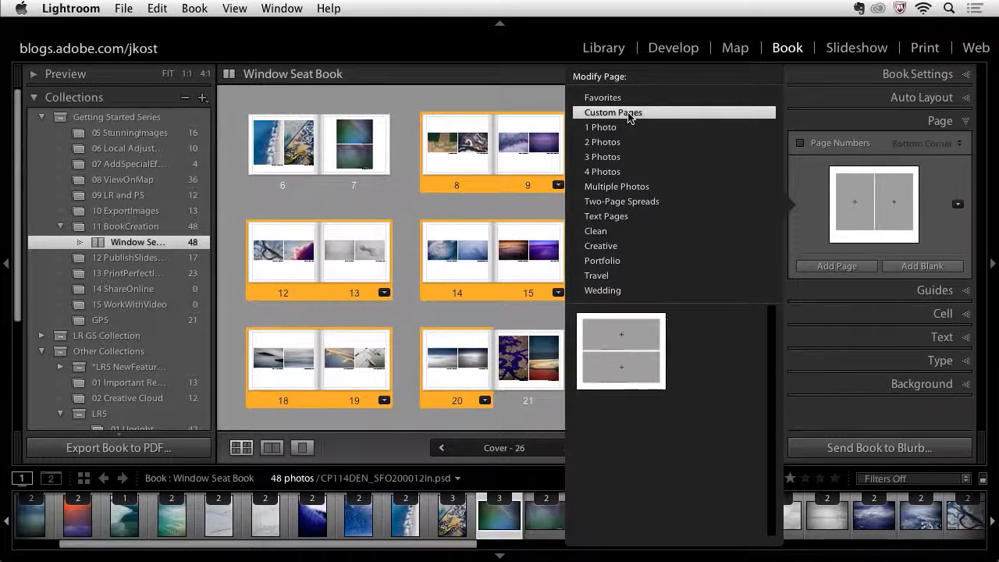
pyautogui.click(635, 337)
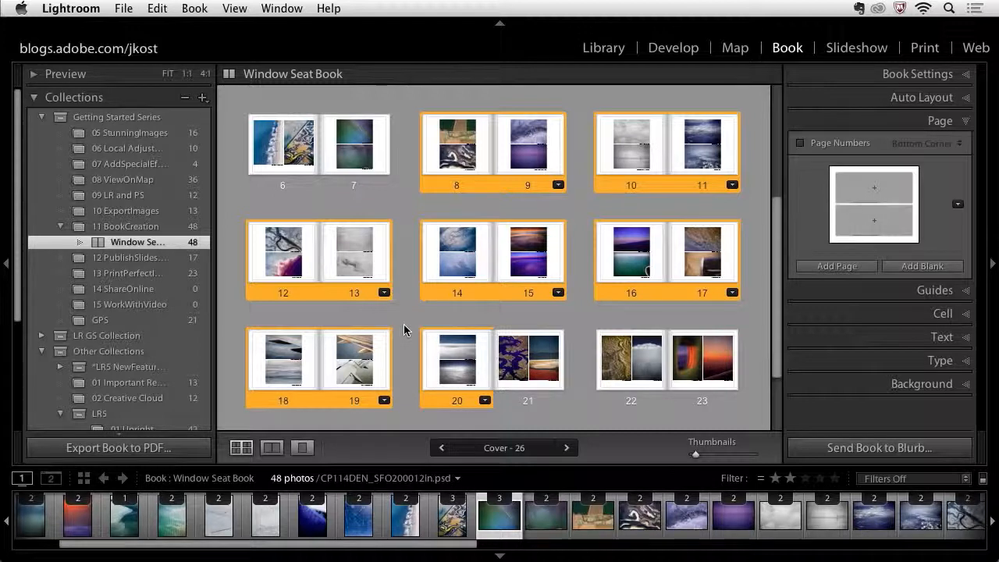
# - Start sending the book to Blurb and cancel the sign-in dialog
pyautogui.click(875, 451)
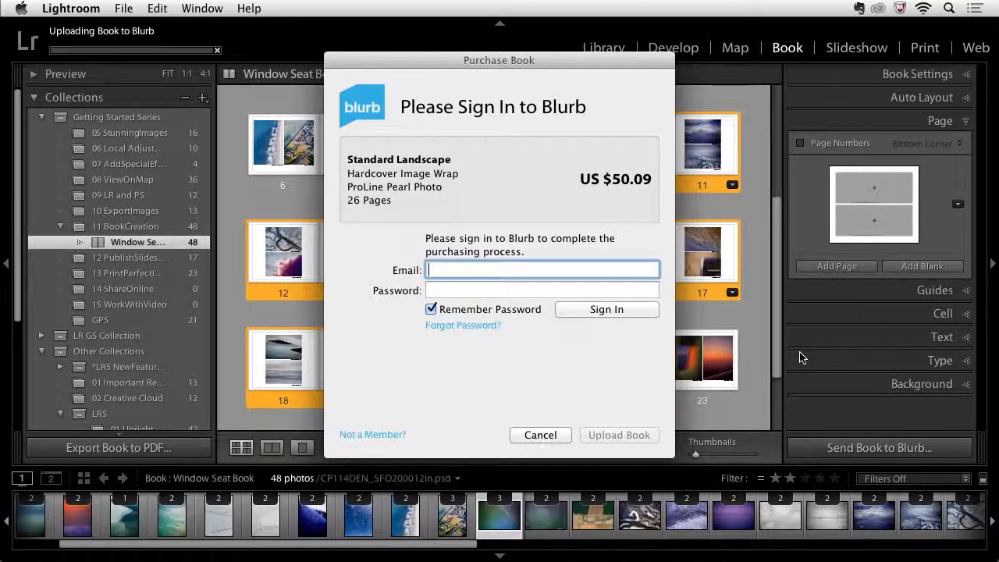
pyautogui.click(539, 435)
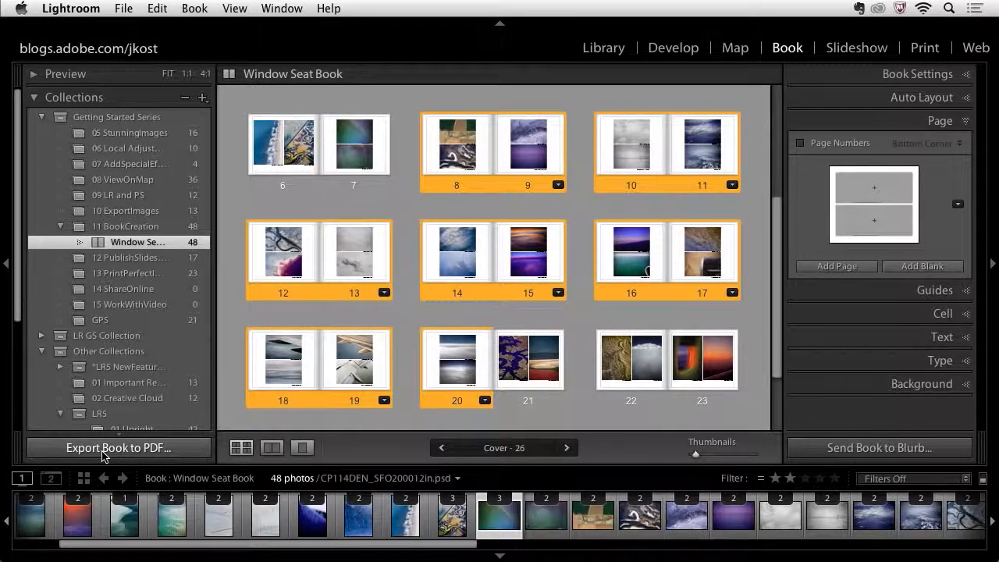
# - Export the book to PDF, choosing the Desktop as the save location
pyautogui.click(102, 451)
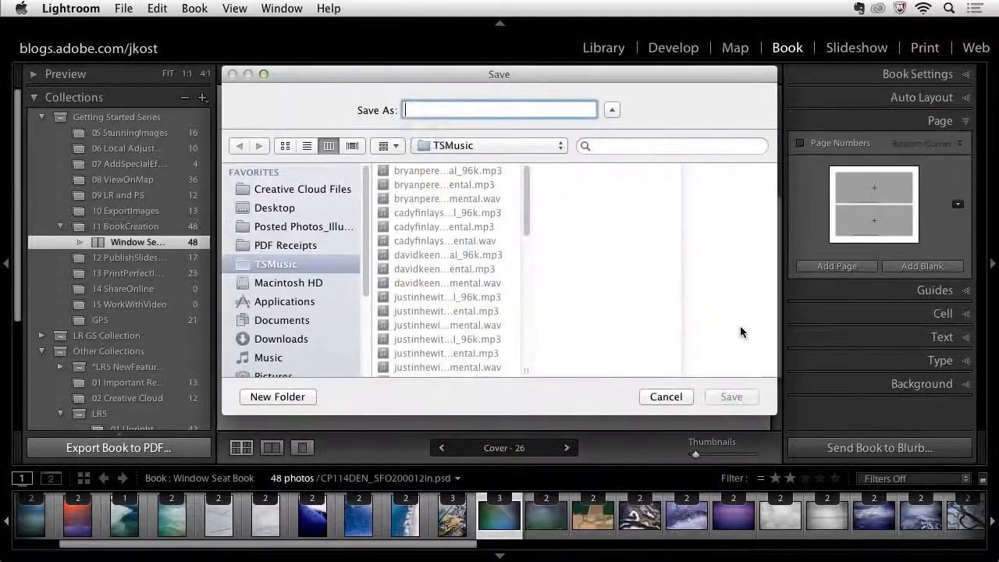
pyautogui.click(288, 206)
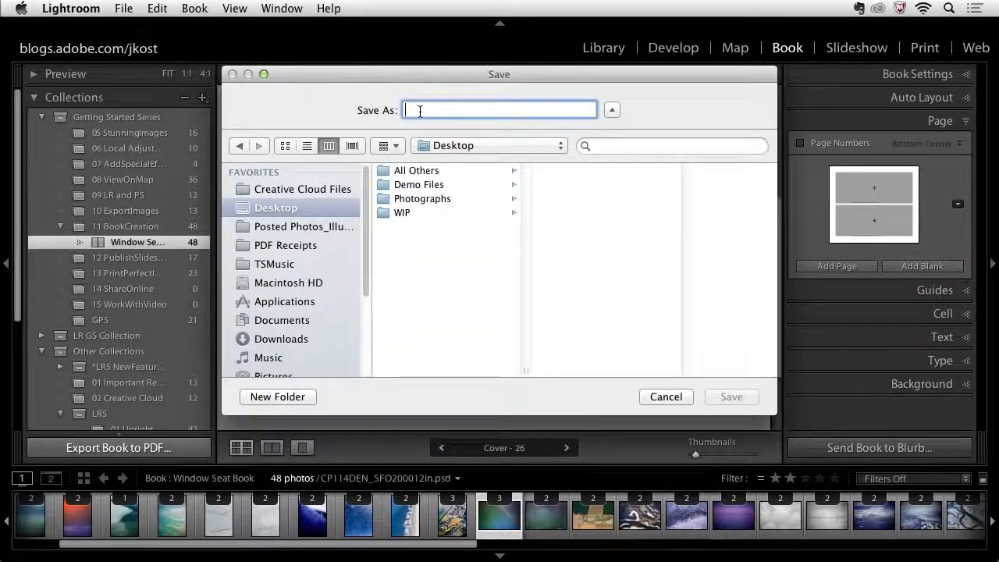